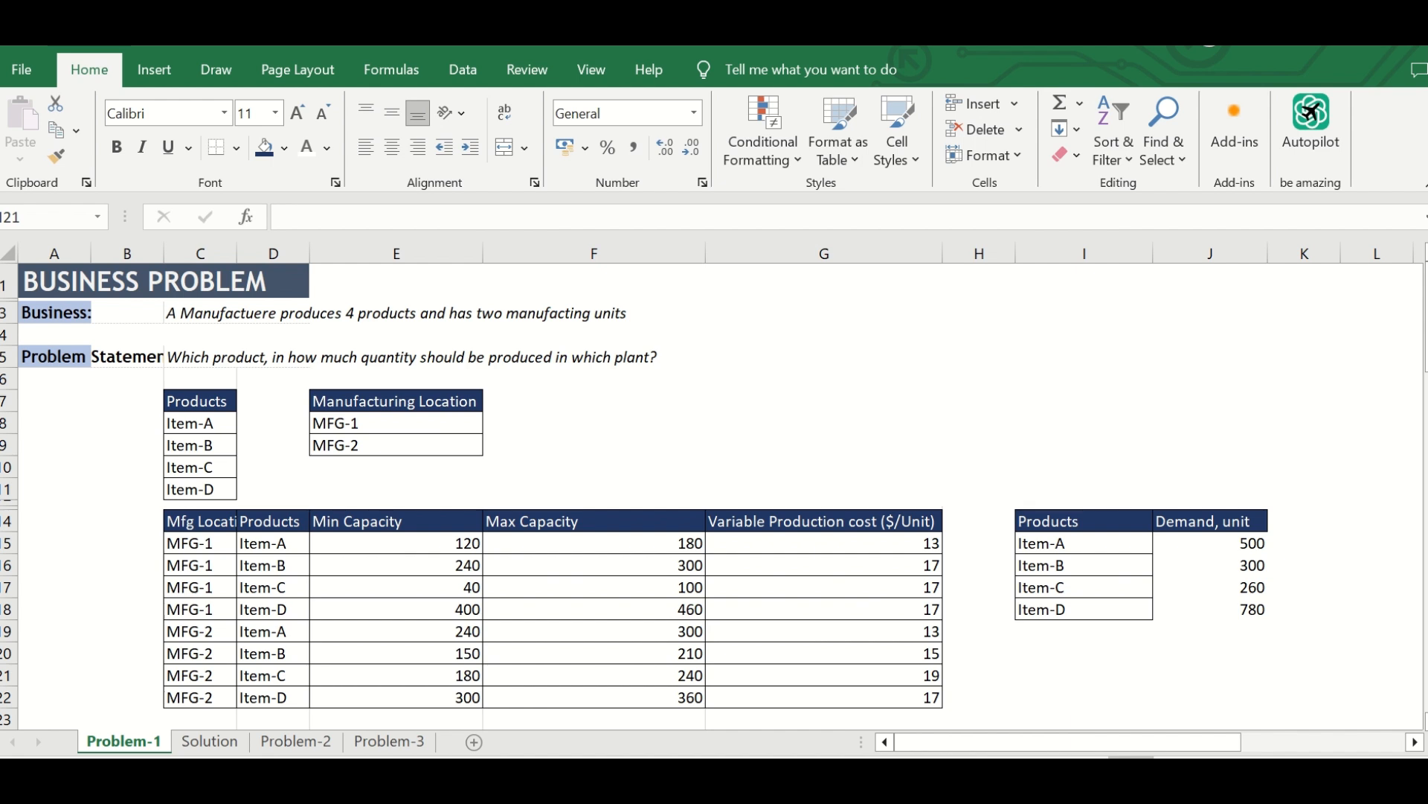
- Review the manufacturing locations, the location-product table, the demand table and the problem statement on the Problem-1 sheet
{"action": "left_click_drag", "start_coordinate": [396, 424], "coordinate": [395, 445]}
{"action": "scroll", "coordinate": [551, 496], "scroll_direction": "down", "scroll_amount": 1}
{"action": "scroll", "coordinate": [633, 496], "scroll_direction": "down", "scroll_amount": 1}
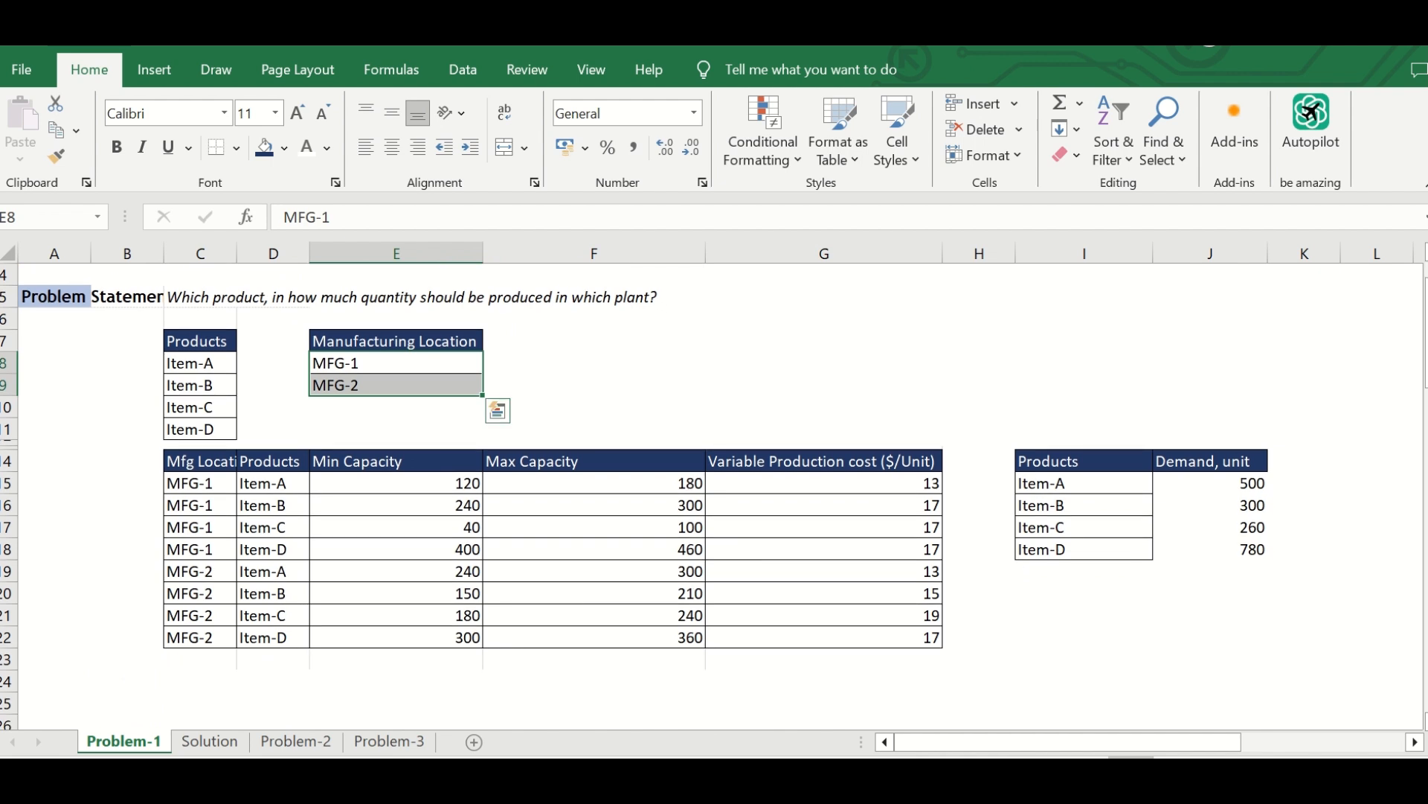
{"action": "left_click", "coordinate": [396, 363]}
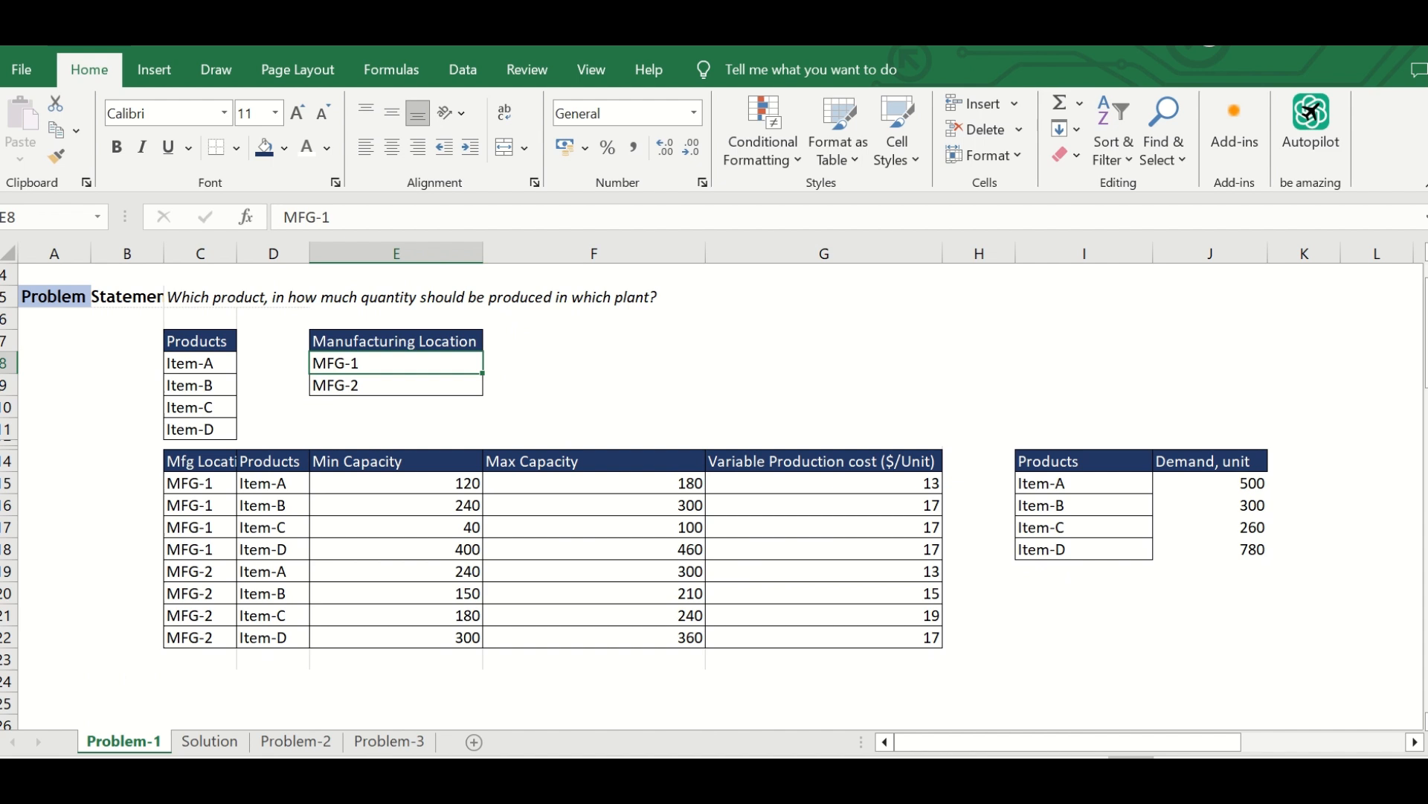
{"action": "left_click_drag", "start_coordinate": [201, 483], "coordinate": [273, 637]}
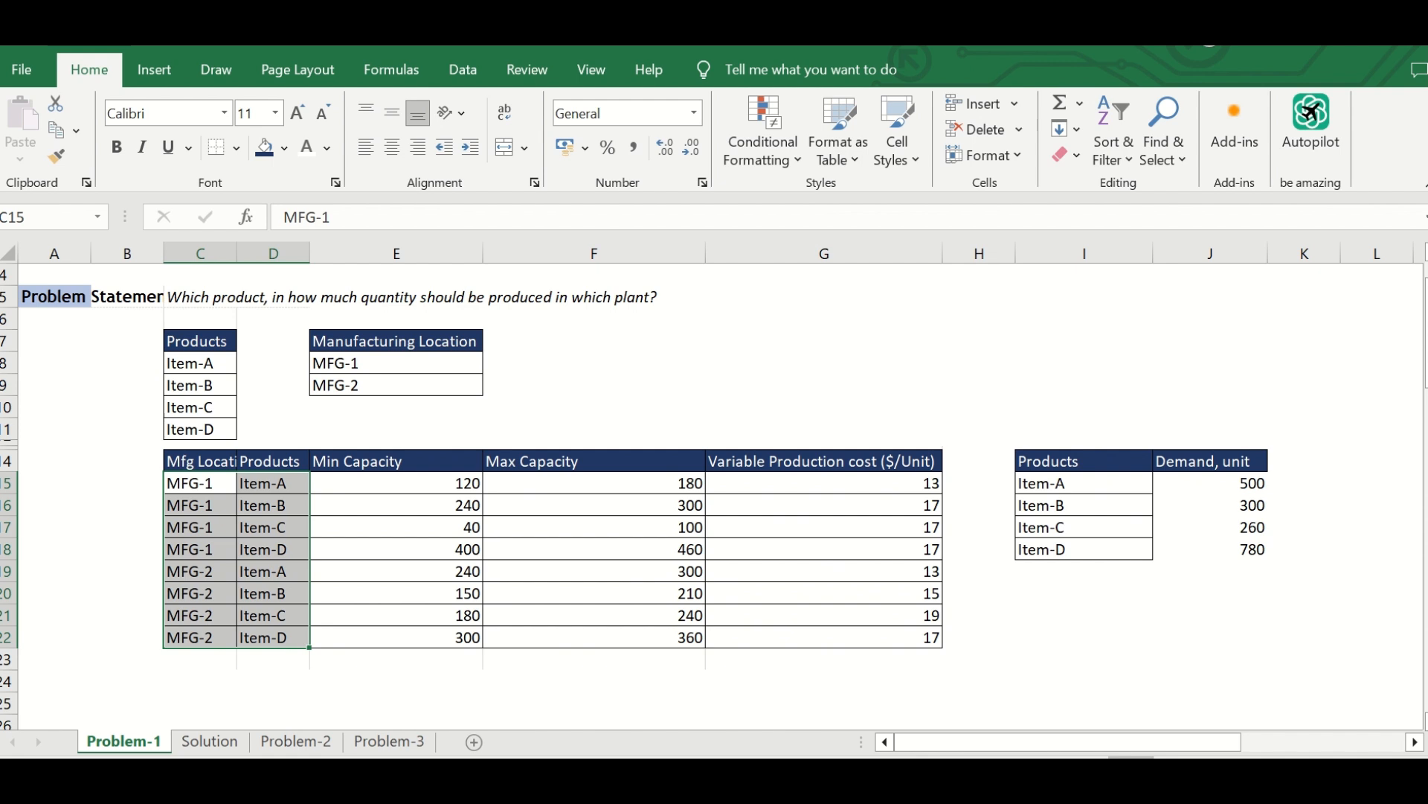
{"action": "scroll", "coordinate": [715, 494], "scroll_direction": "up", "scroll_amount": 1}
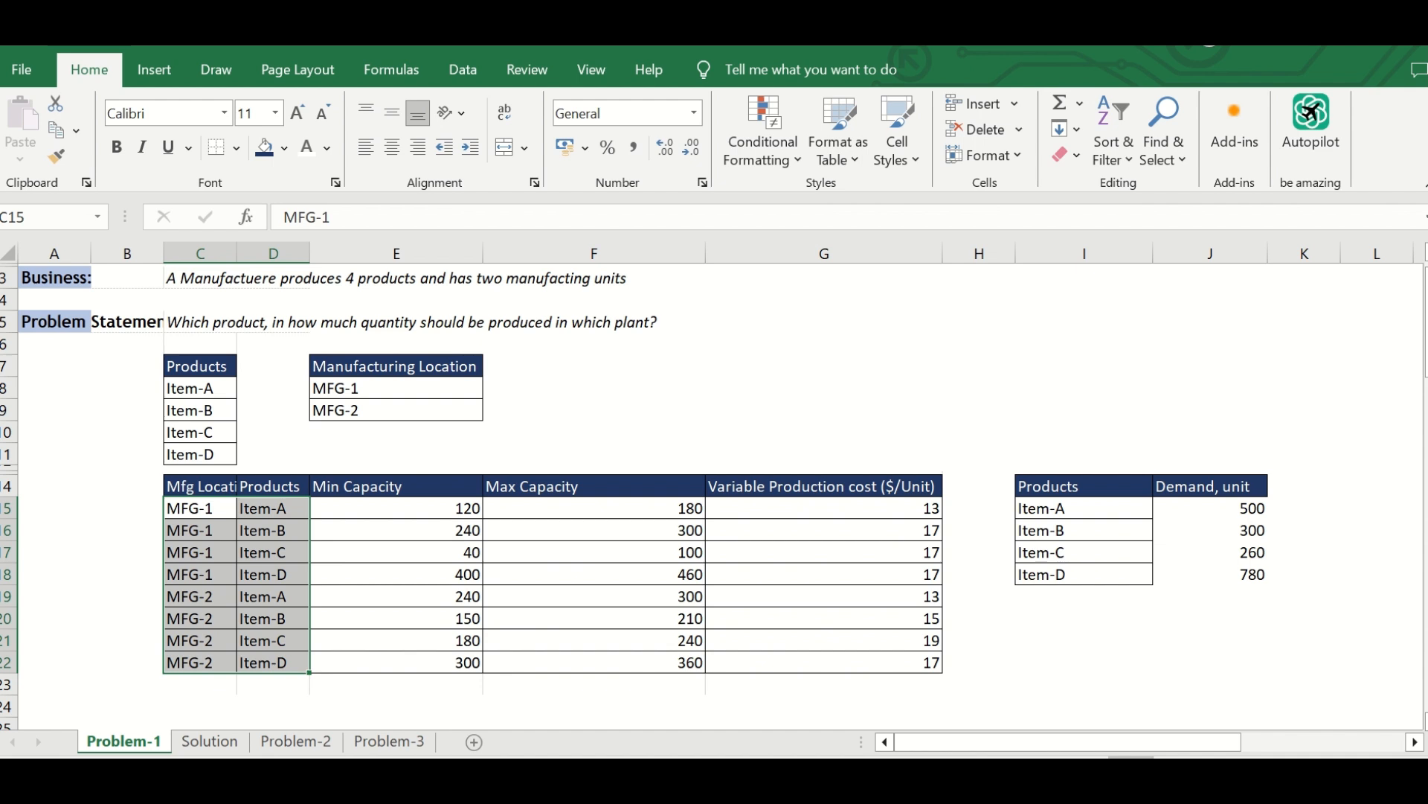
{"action": "left_click_drag", "start_coordinate": [1084, 486], "coordinate": [1215, 575]}
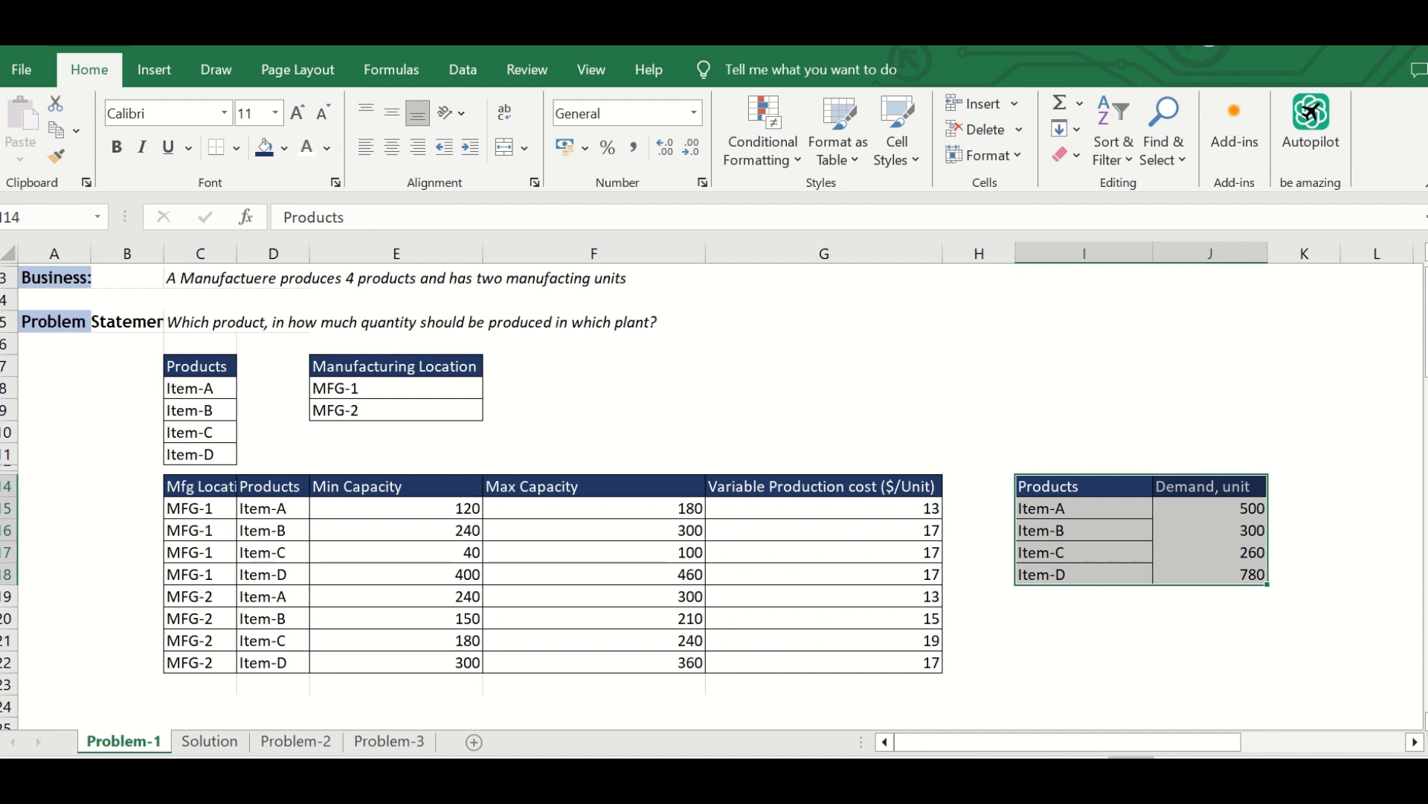
{"action": "left_click", "coordinate": [396, 432]}
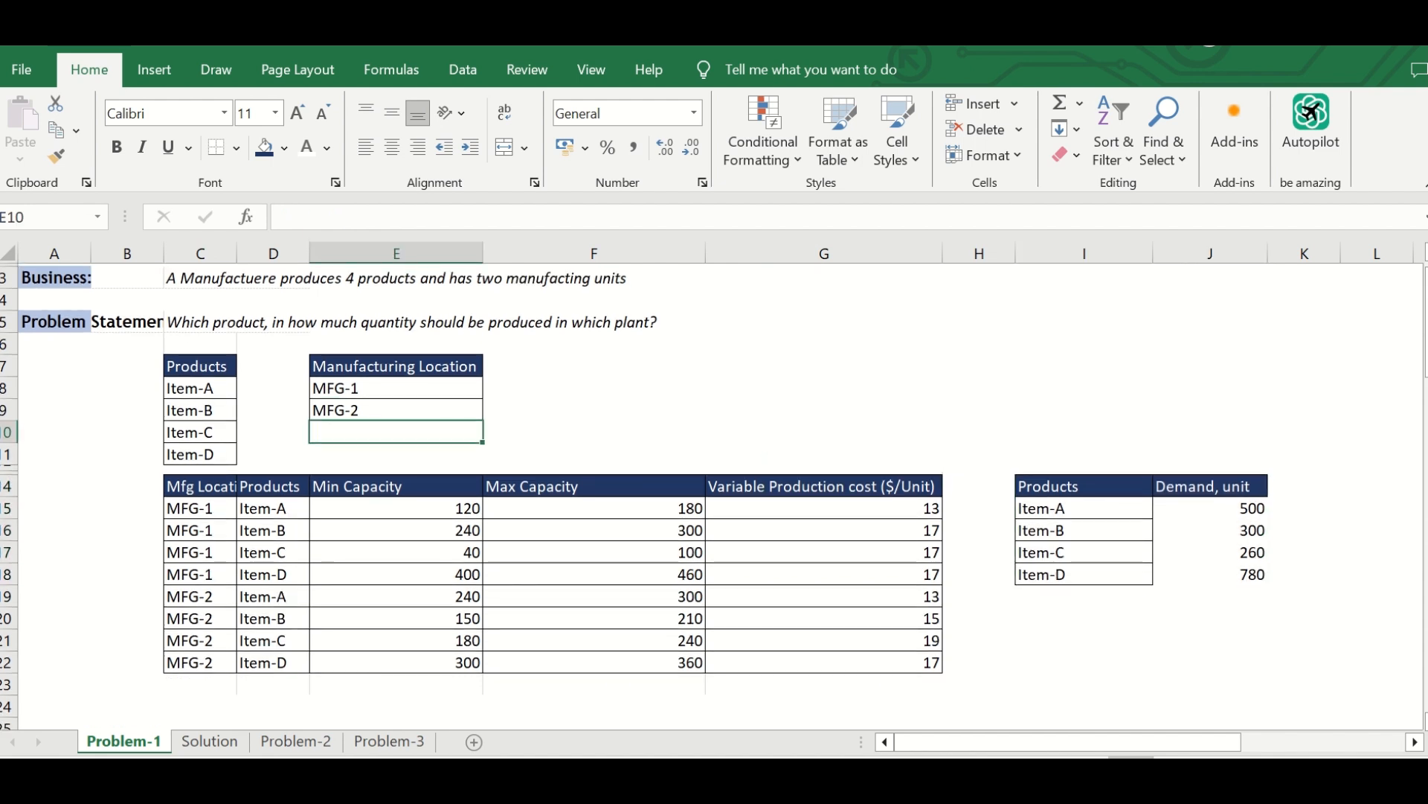
{"action": "left_click", "coordinate": [200, 323]}
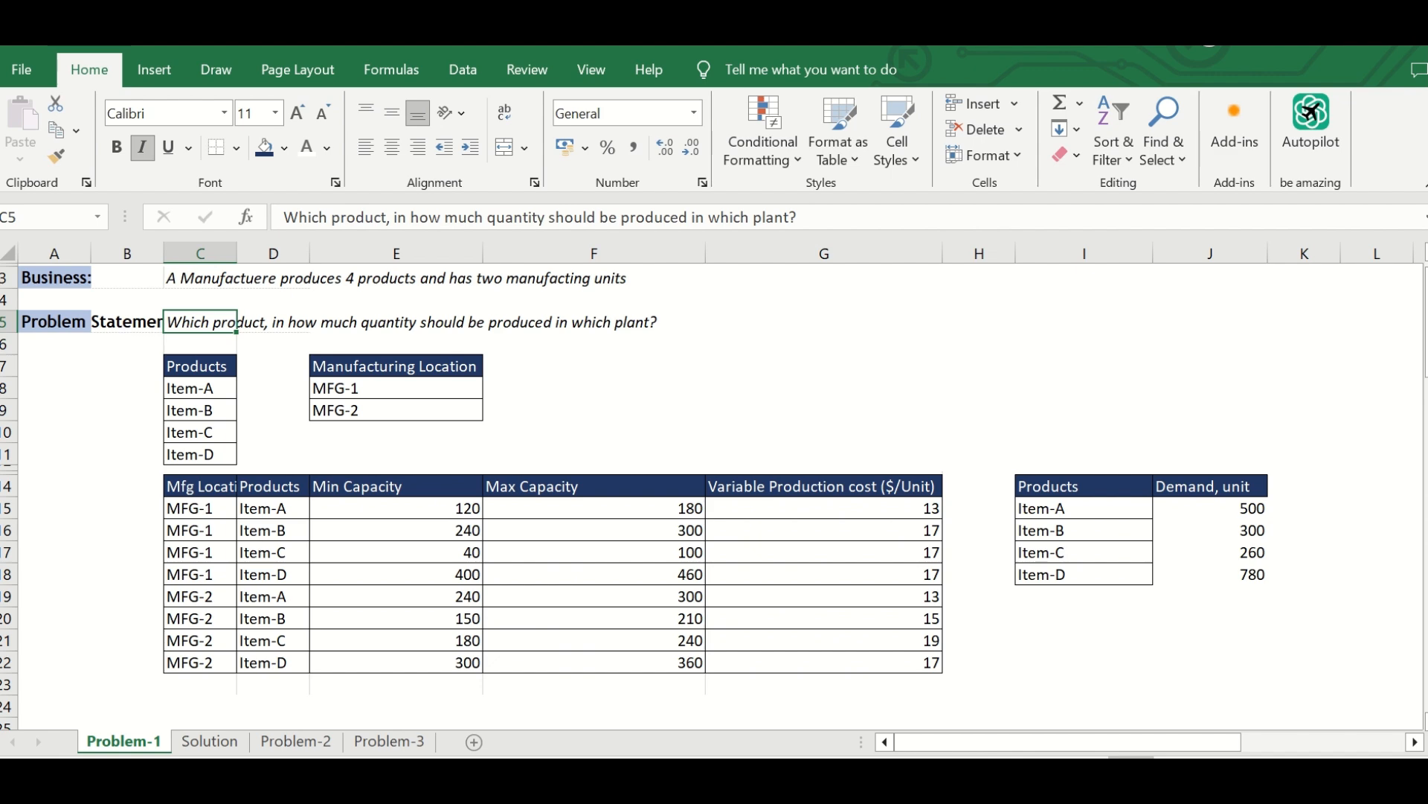
- Check the optimization framework slide in PowerPoint against the minimum capacities and product demand in the Excel-OR103 workbook
{"action": "left_click", "coordinate": [551, 676]}
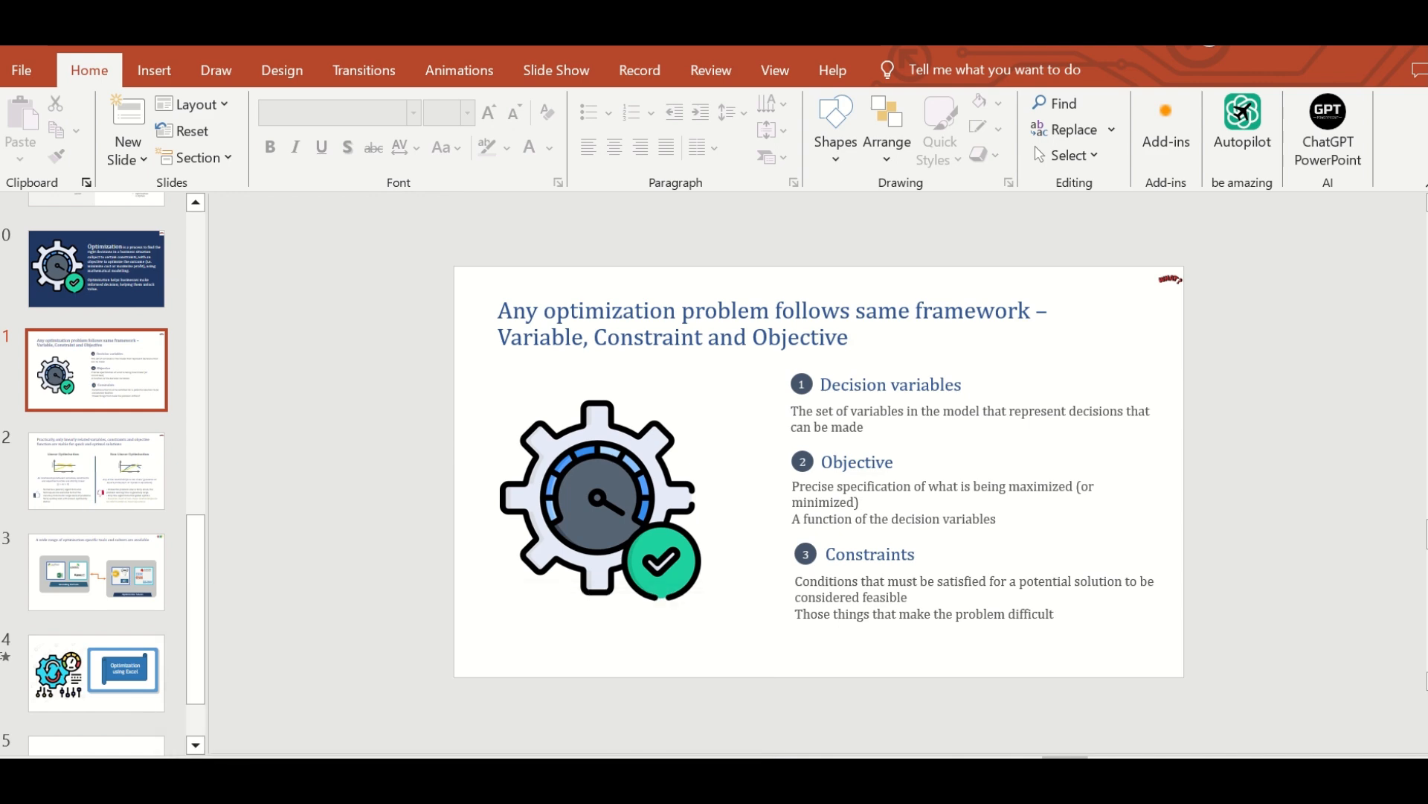
{"action": "mouse_move", "coordinate": [482, 774]}
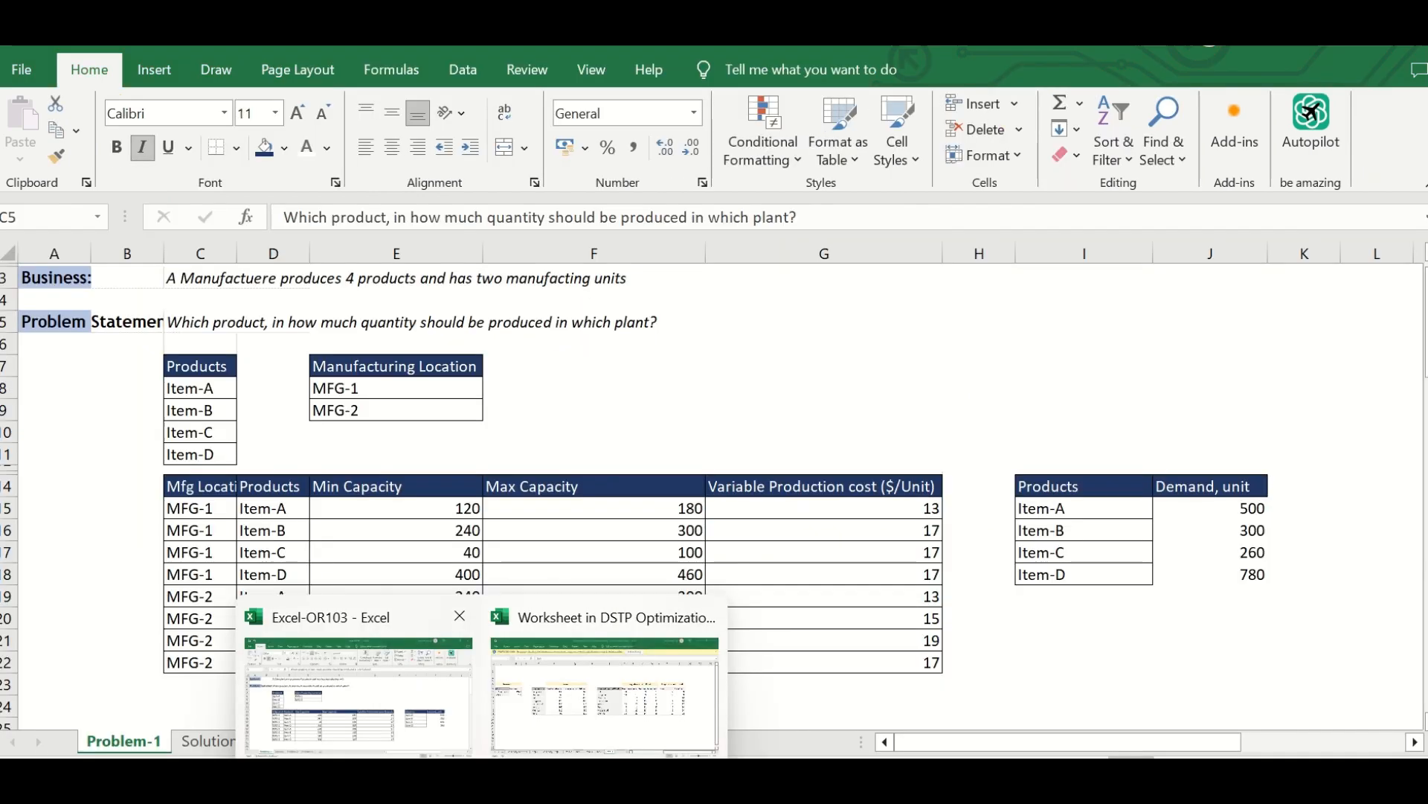
{"action": "left_click", "coordinate": [359, 695]}
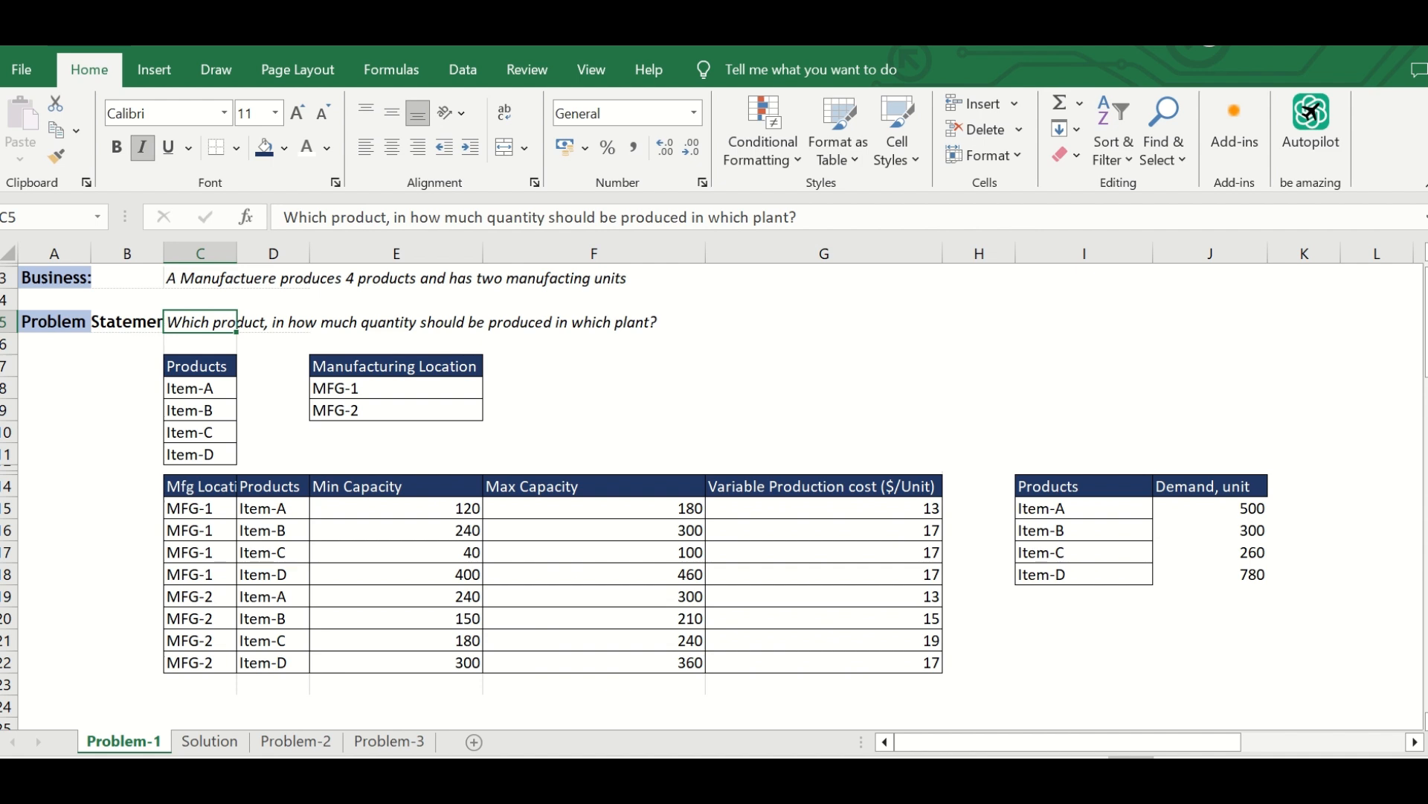
{"action": "left_click_drag", "start_coordinate": [396, 508], "coordinate": [395, 662]}
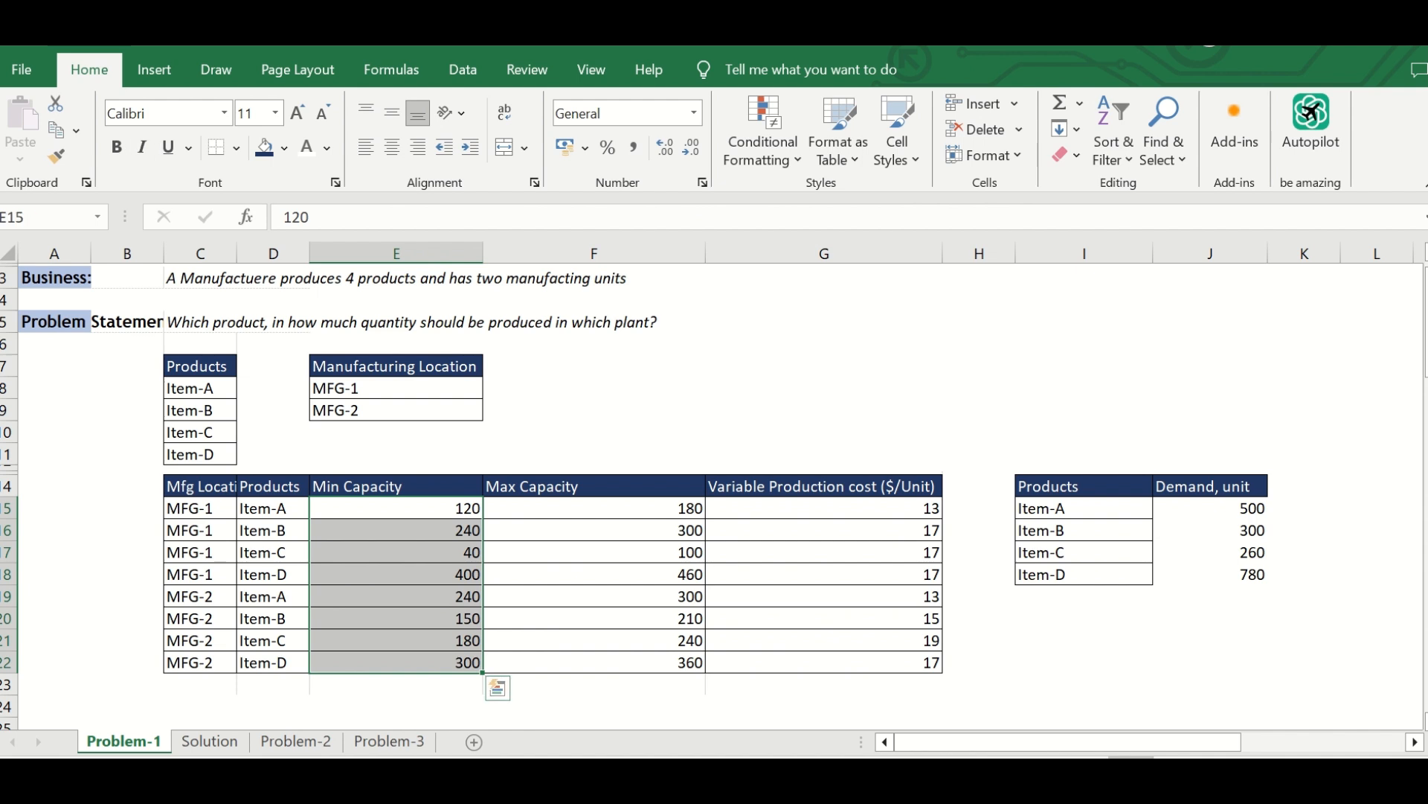
{"action": "left_click", "coordinate": [396, 508]}
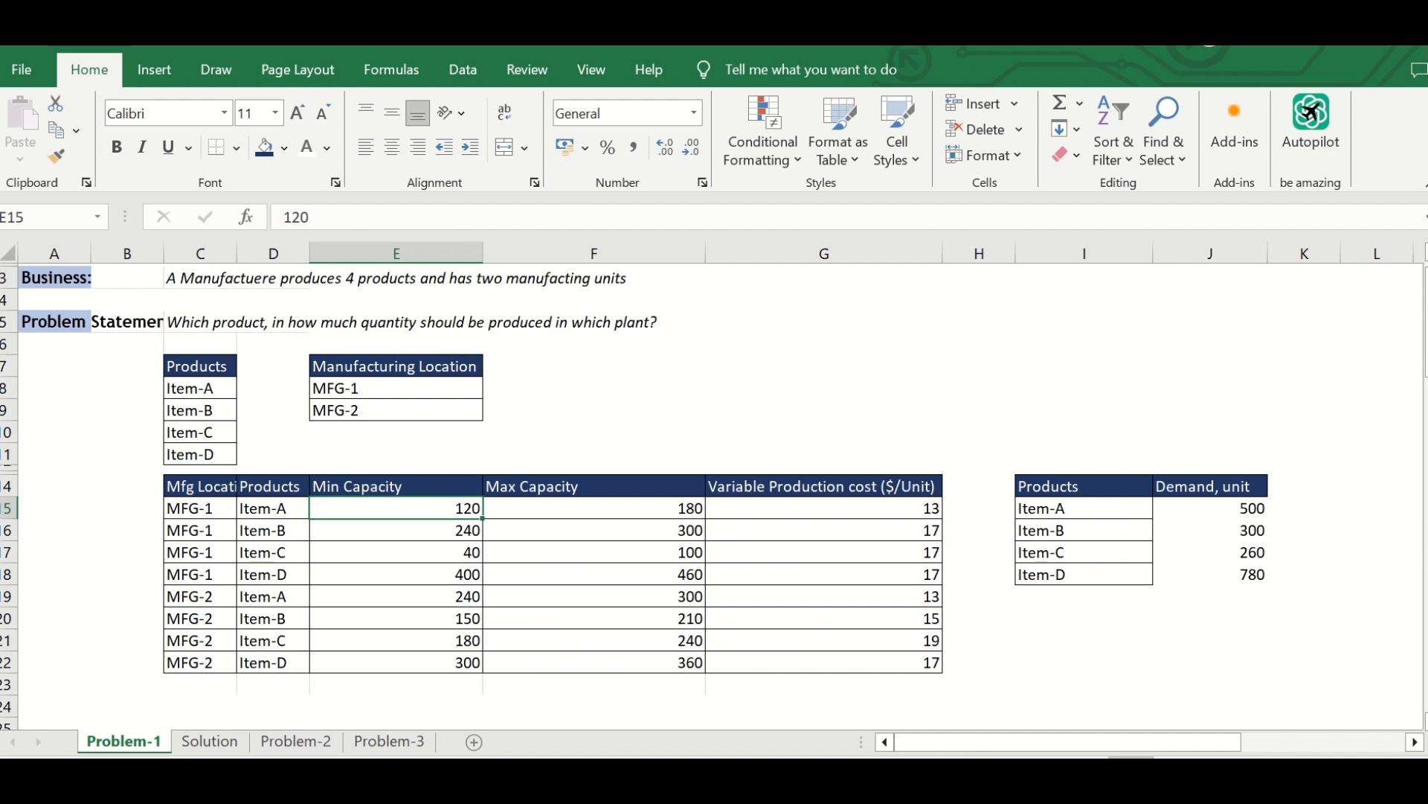
{"action": "left_click_drag", "start_coordinate": [1084, 487], "coordinate": [1214, 575]}
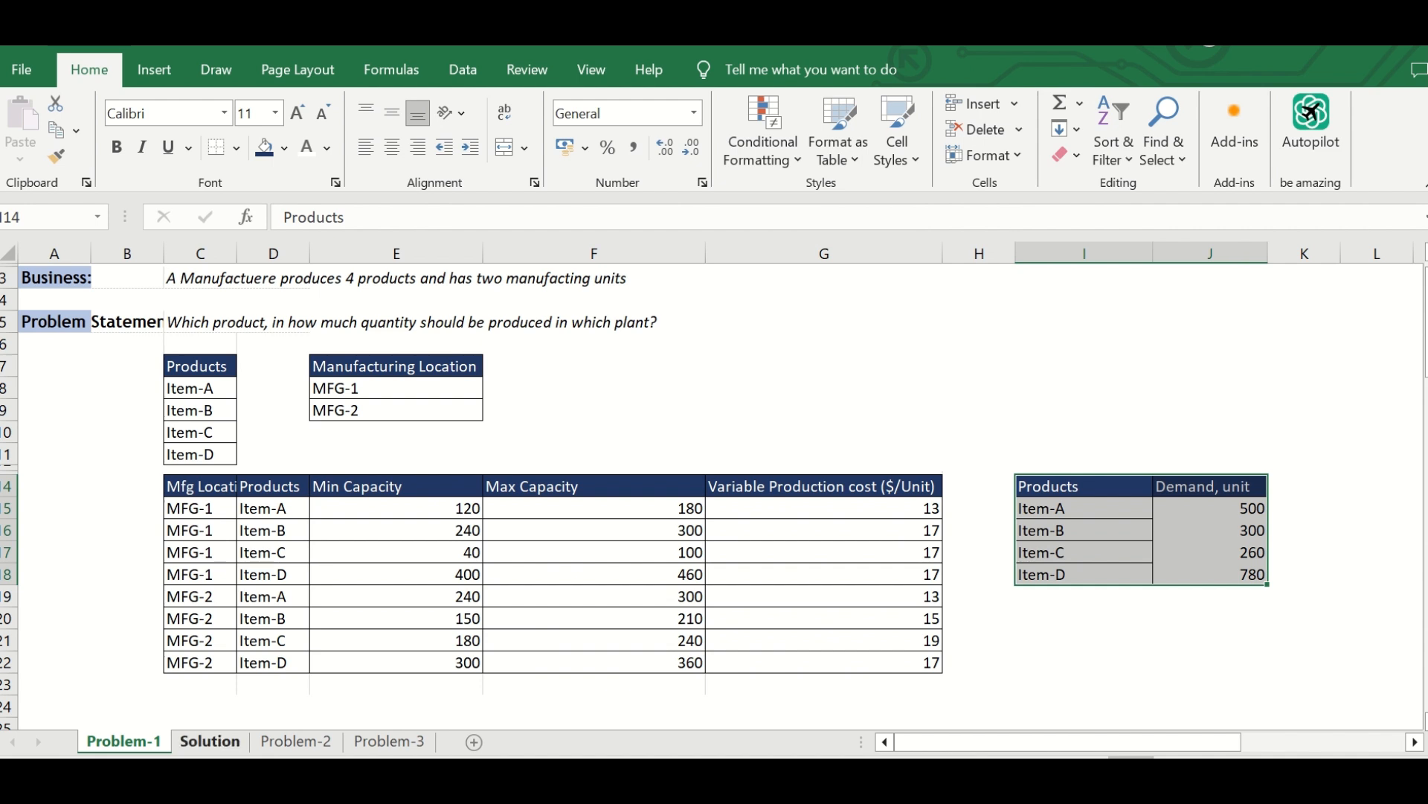
- On the Solution sheet, add the header "Variable" in H4 beside the variable production cost column
{"action": "left_click", "coordinate": [209, 741]}
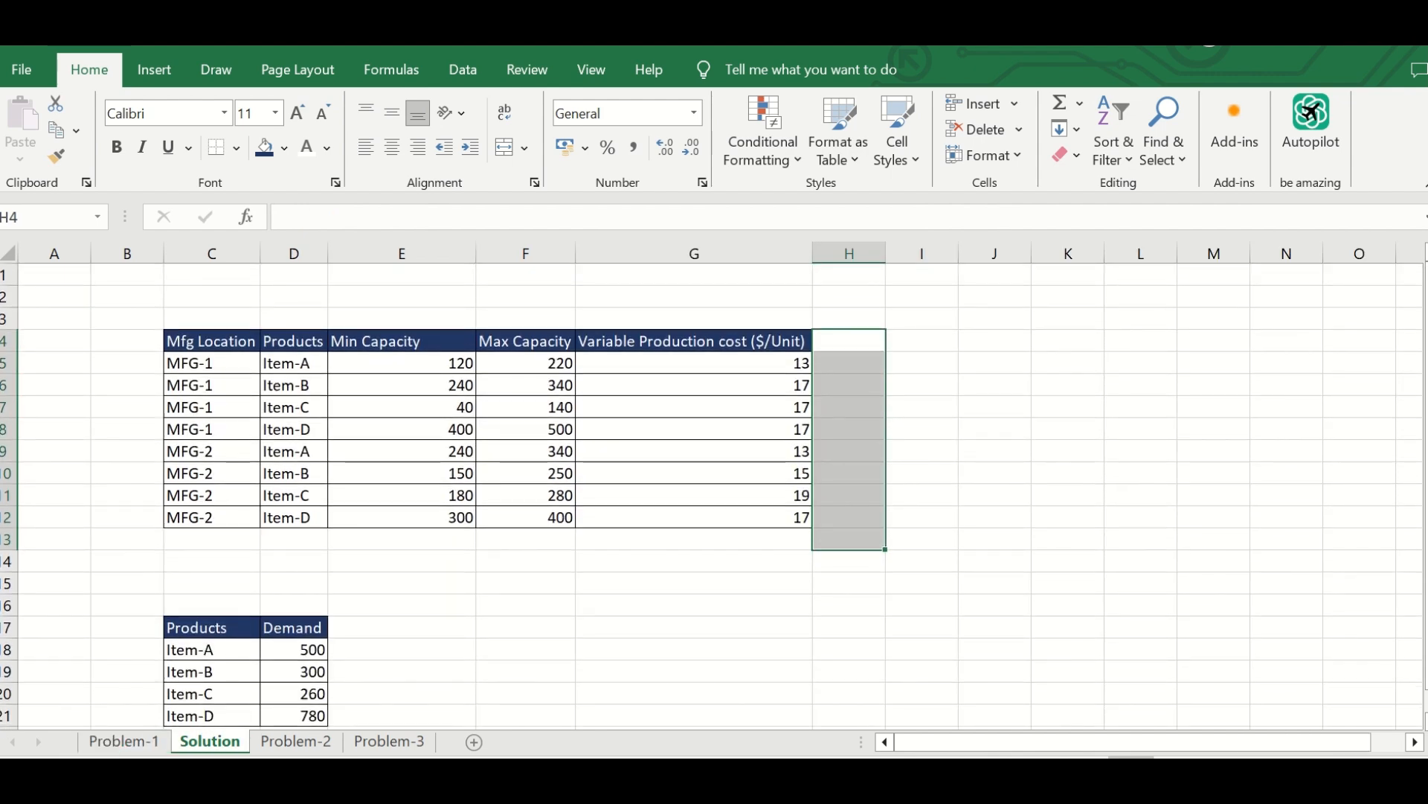
{"action": "scroll", "coordinate": [714, 491], "scroll_direction": "down", "scroll_amount": 1}
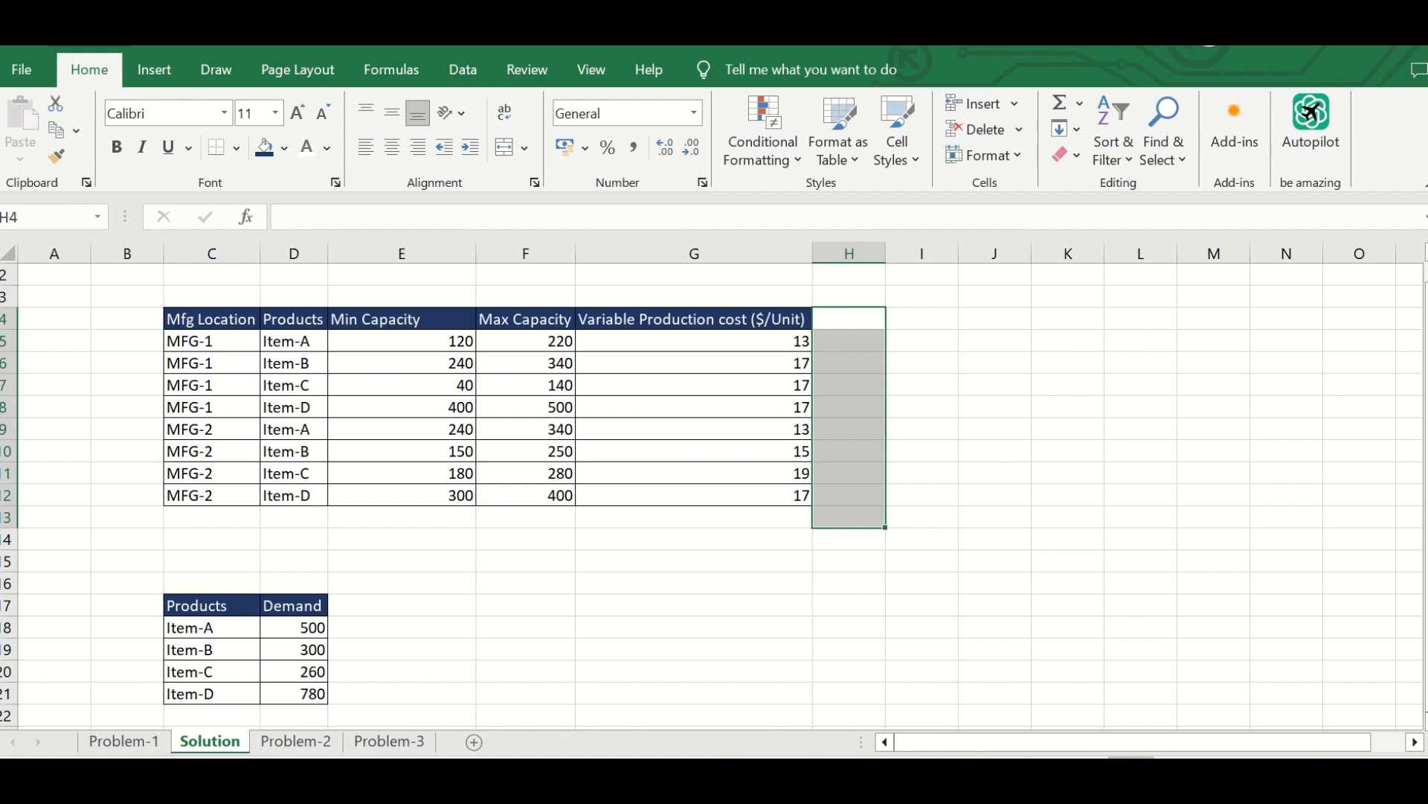
{"action": "left_click_drag", "start_coordinate": [211, 318], "coordinate": [212, 451]}
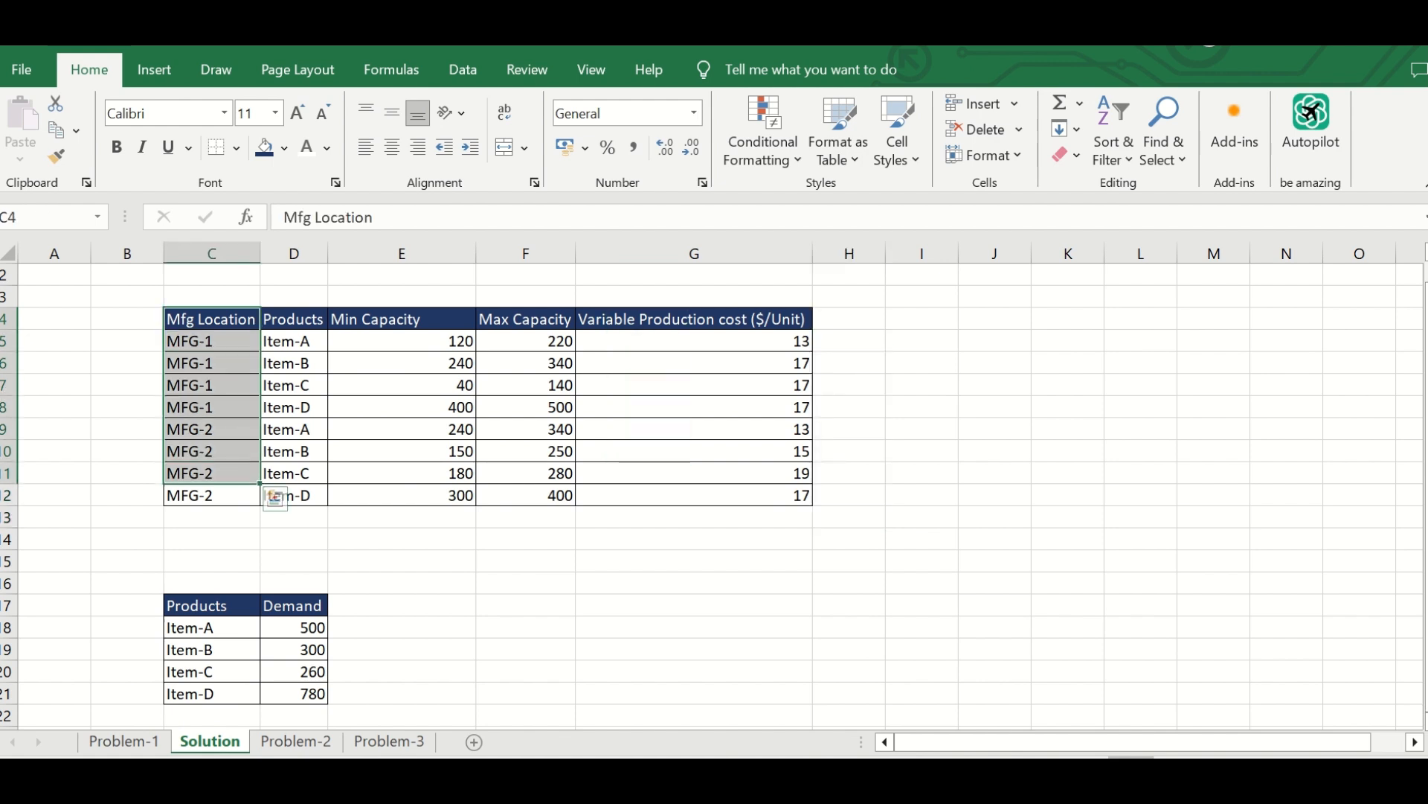
{"action": "left_click", "coordinate": [402, 341]}
{"action": "right_click", "coordinate": [397, 341]}
{"action": "key", "text": "Escape"}
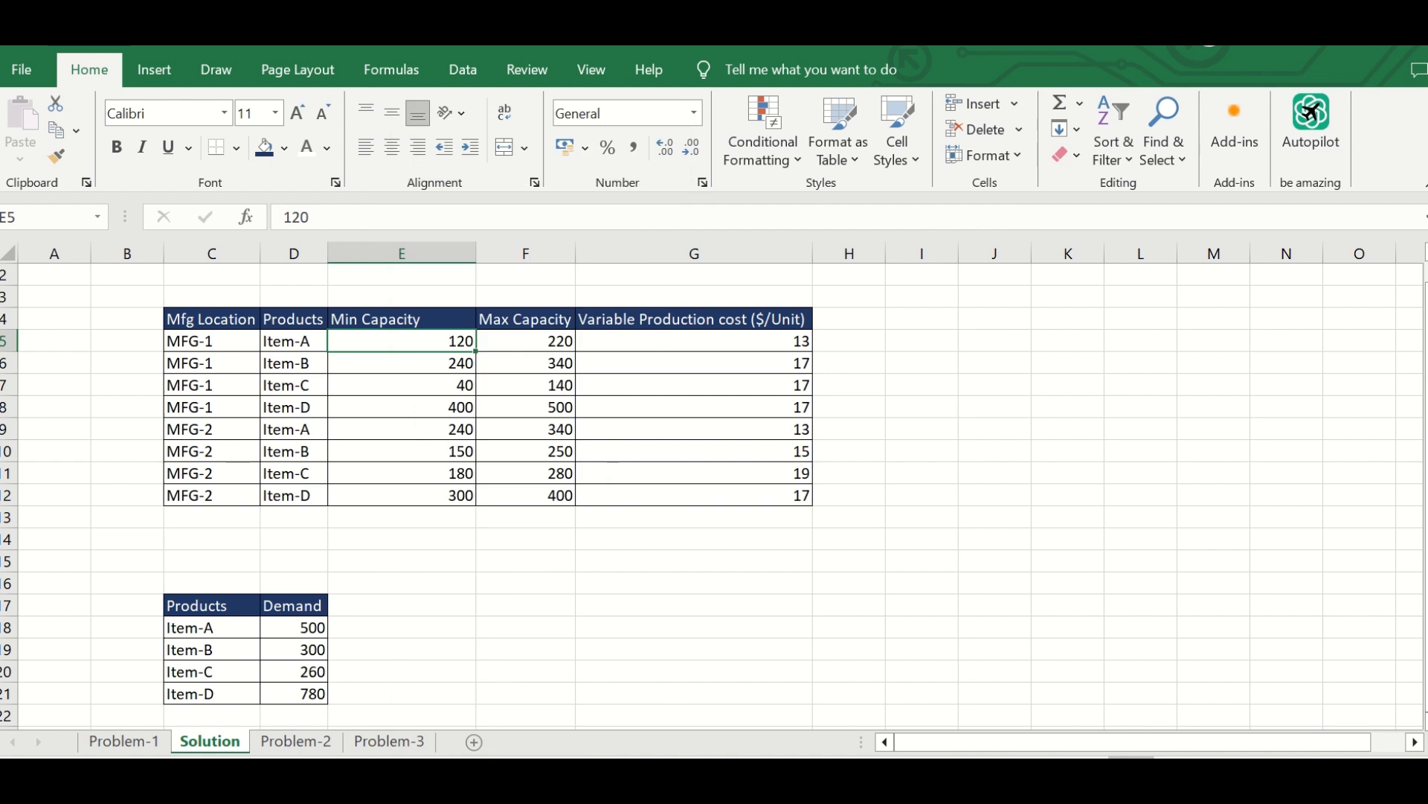
{"action": "left_click", "coordinate": [849, 319]}
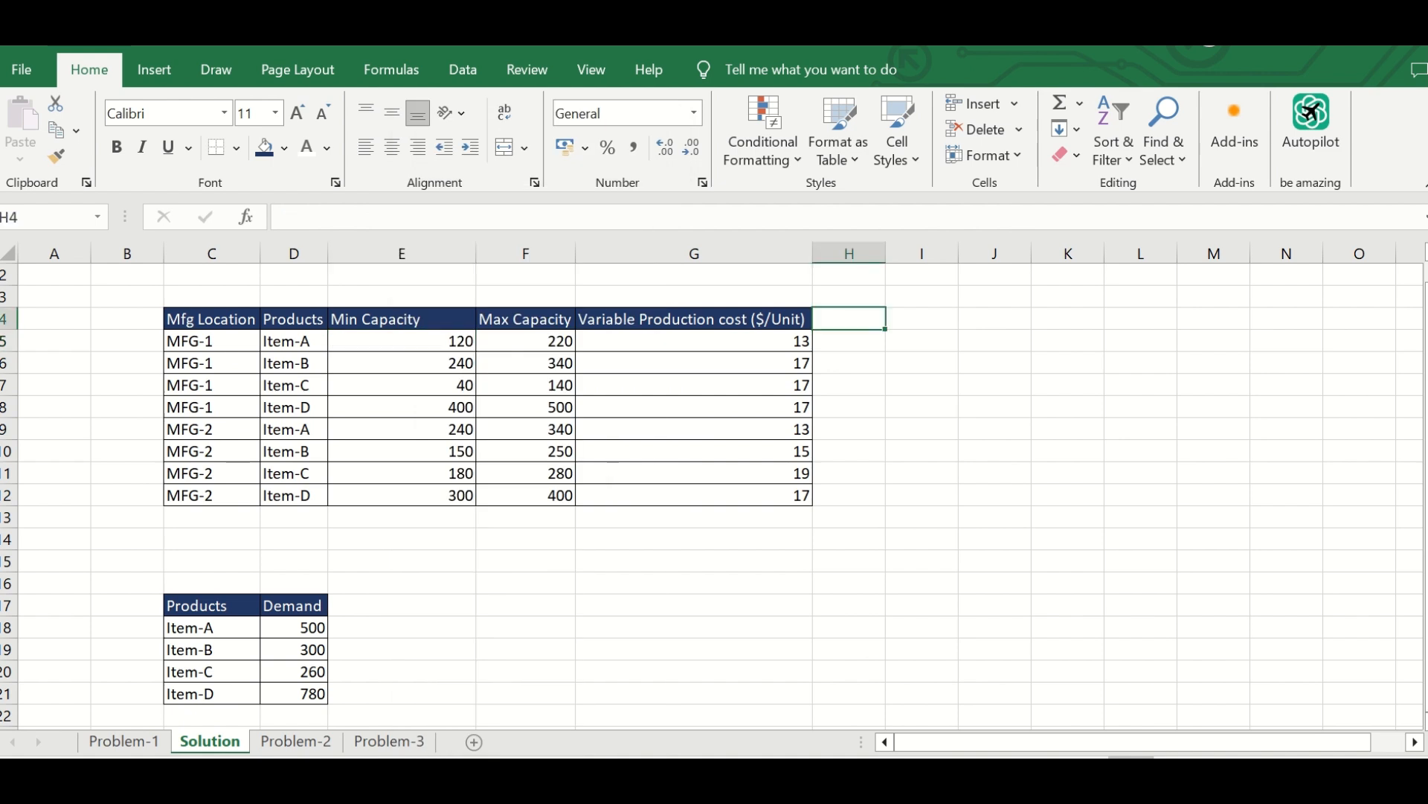
{"action": "type", "text": "Varia"}
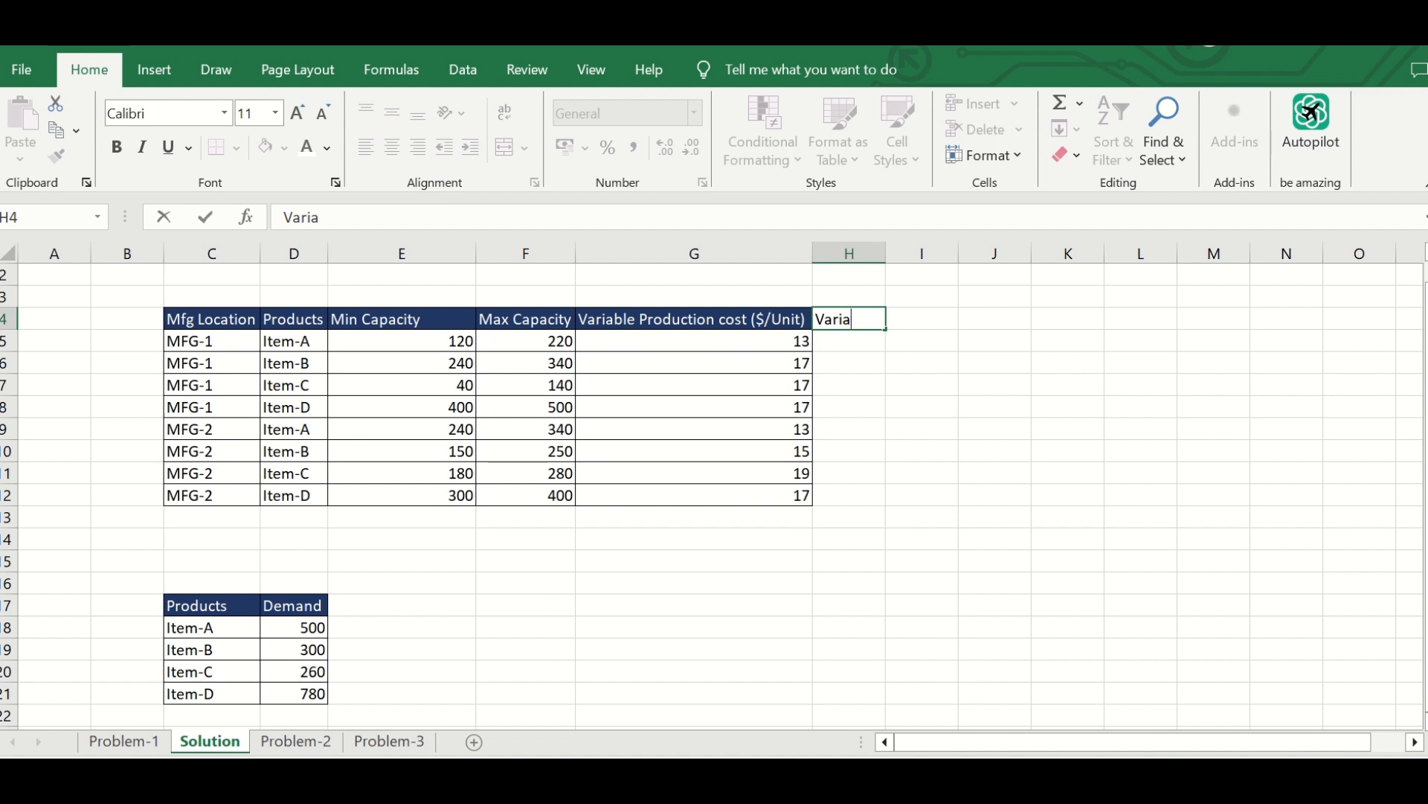
{"action": "type", "text": "ble"}
{"action": "key", "text": "Return"}
- Fill the decision variable cells H5:H12 below the Variable header with yellow
{"action": "key", "text": "shift+Down"}
{"action": "key", "text": "shift+Down"}
{"action": "key", "text": "shift+Down"}
{"action": "key", "text": "shift+Down"}
{"action": "key", "text": "shift+Down"}
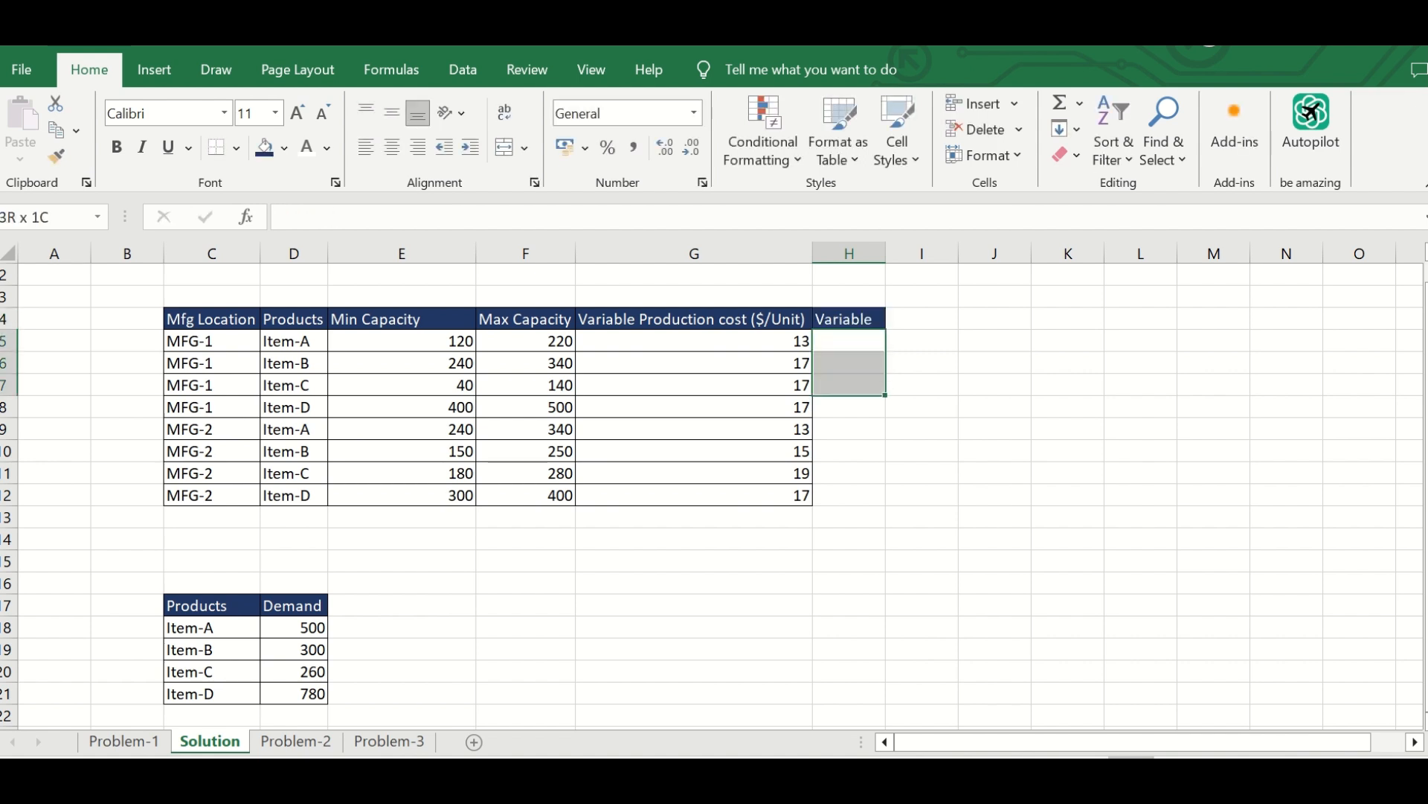
{"action": "key", "text": "shift+Down"}
{"action": "key", "text": "shift+Down"}
{"action": "key", "text": "shift+Down"}
{"action": "key", "text": "shift+Up"}
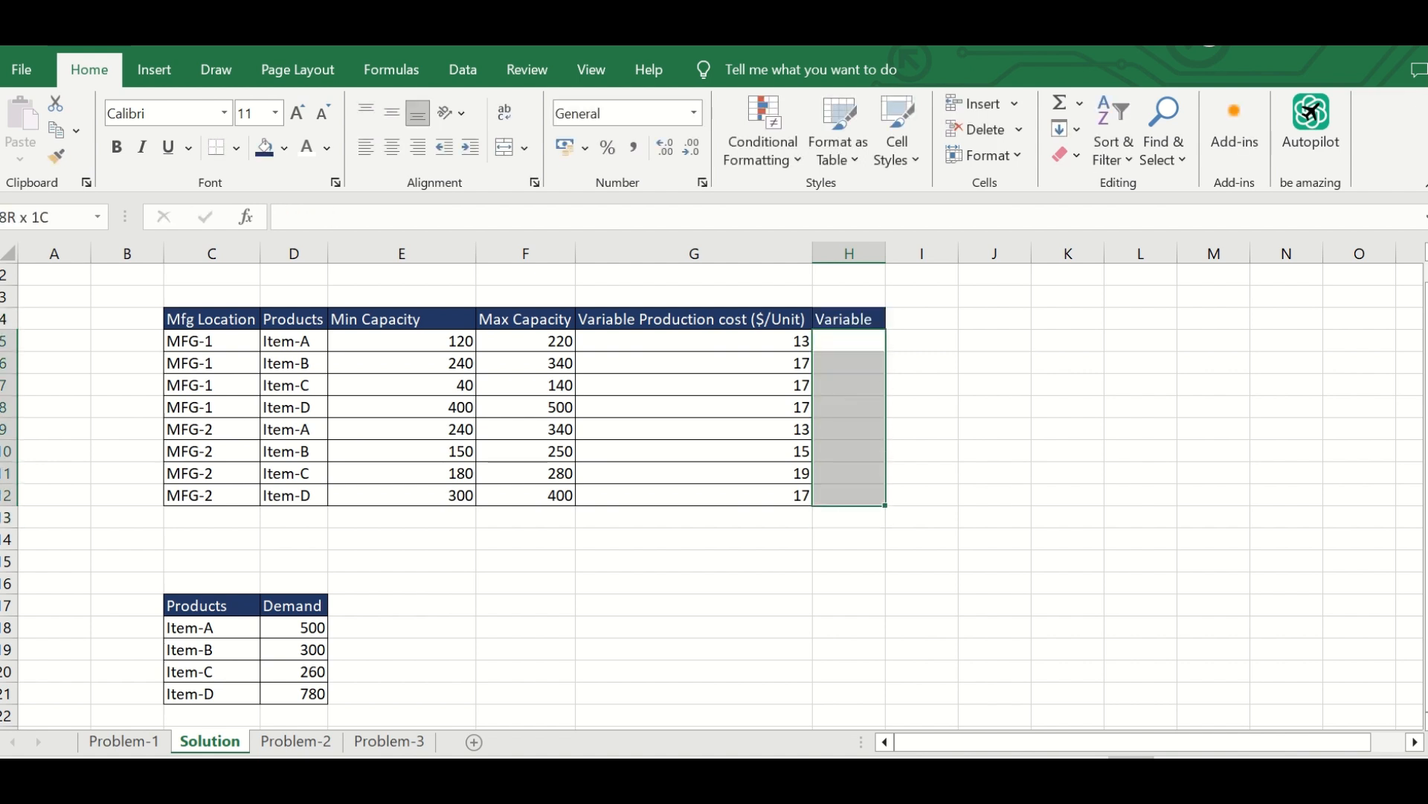
{"action": "left_click", "coordinate": [284, 148]}
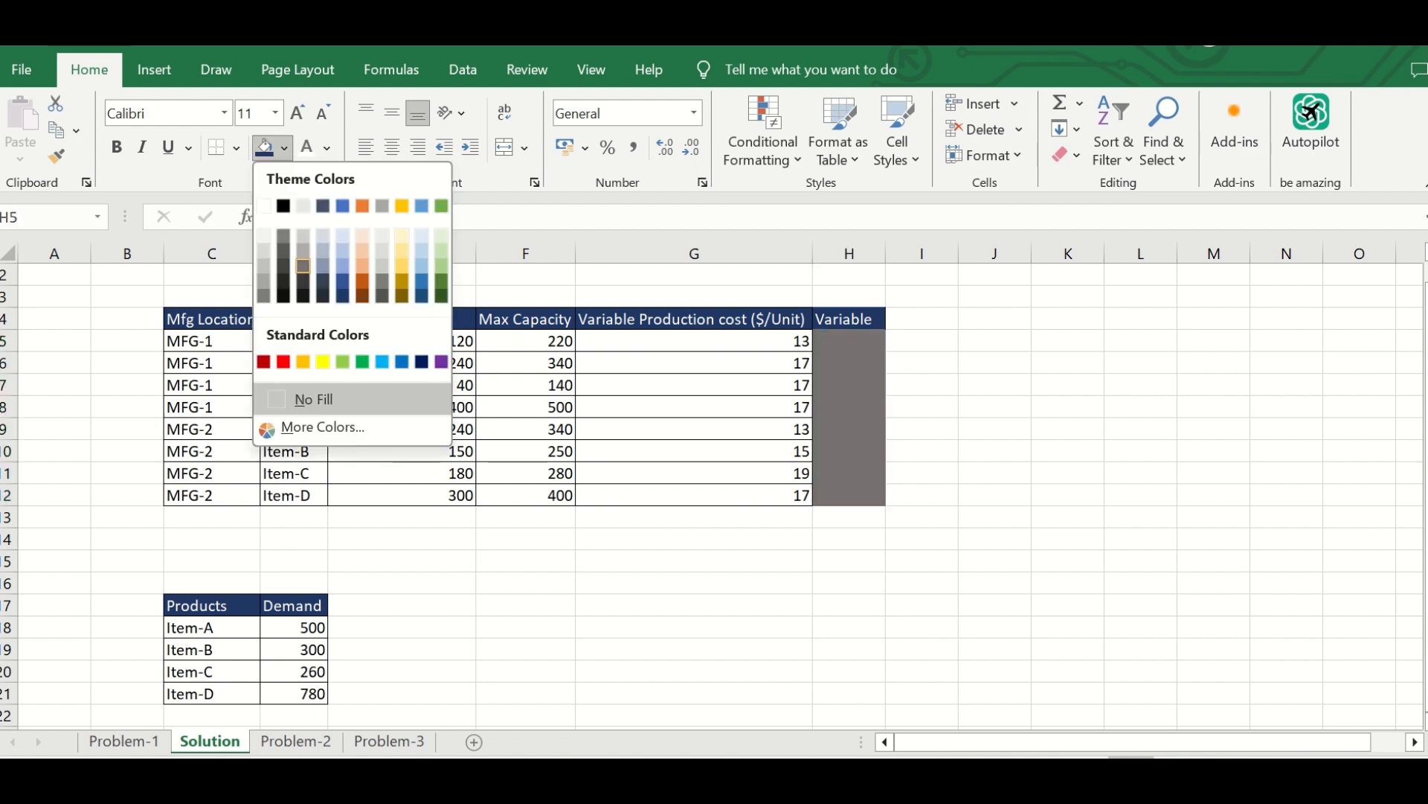
{"action": "left_click", "coordinate": [323, 361]}
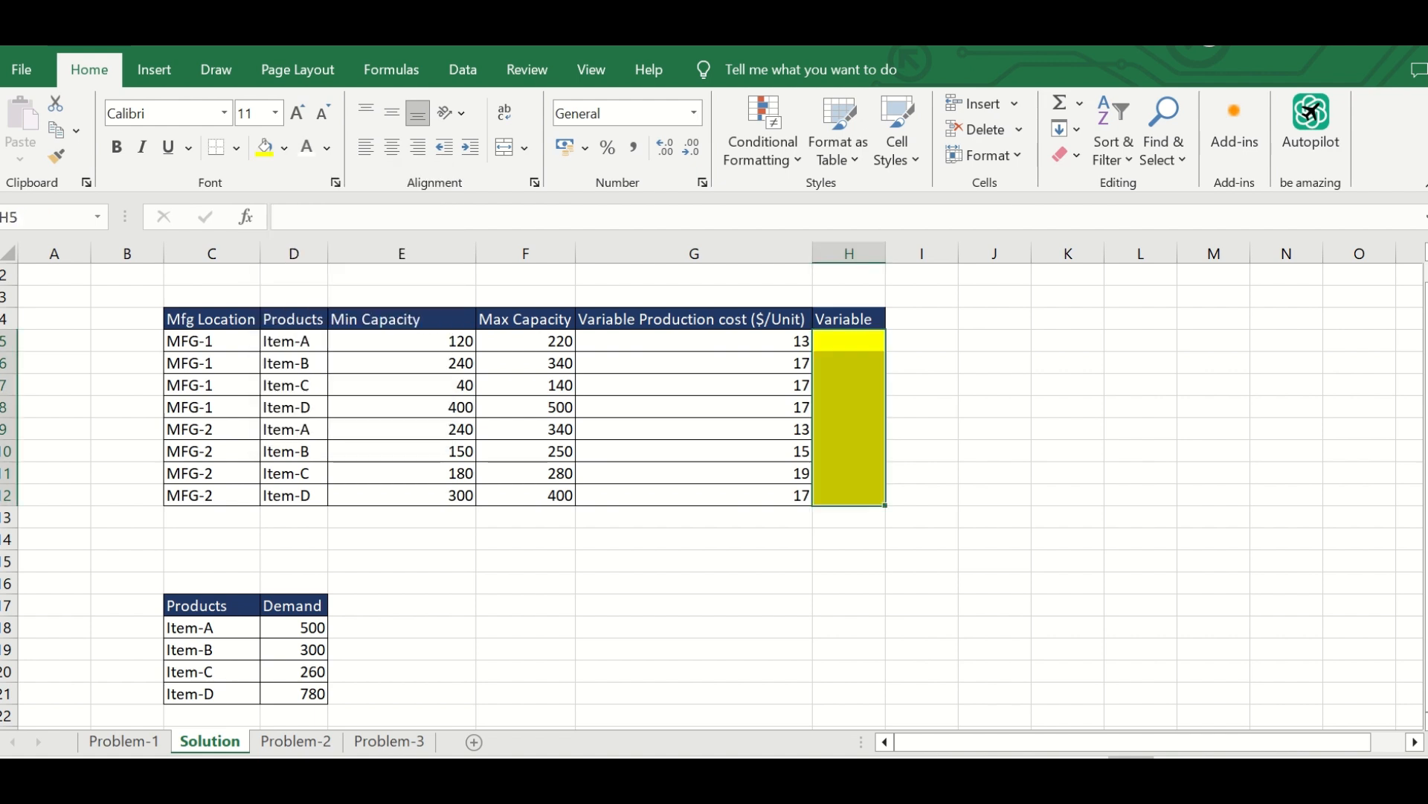
{"action": "left_click", "coordinate": [849, 340]}
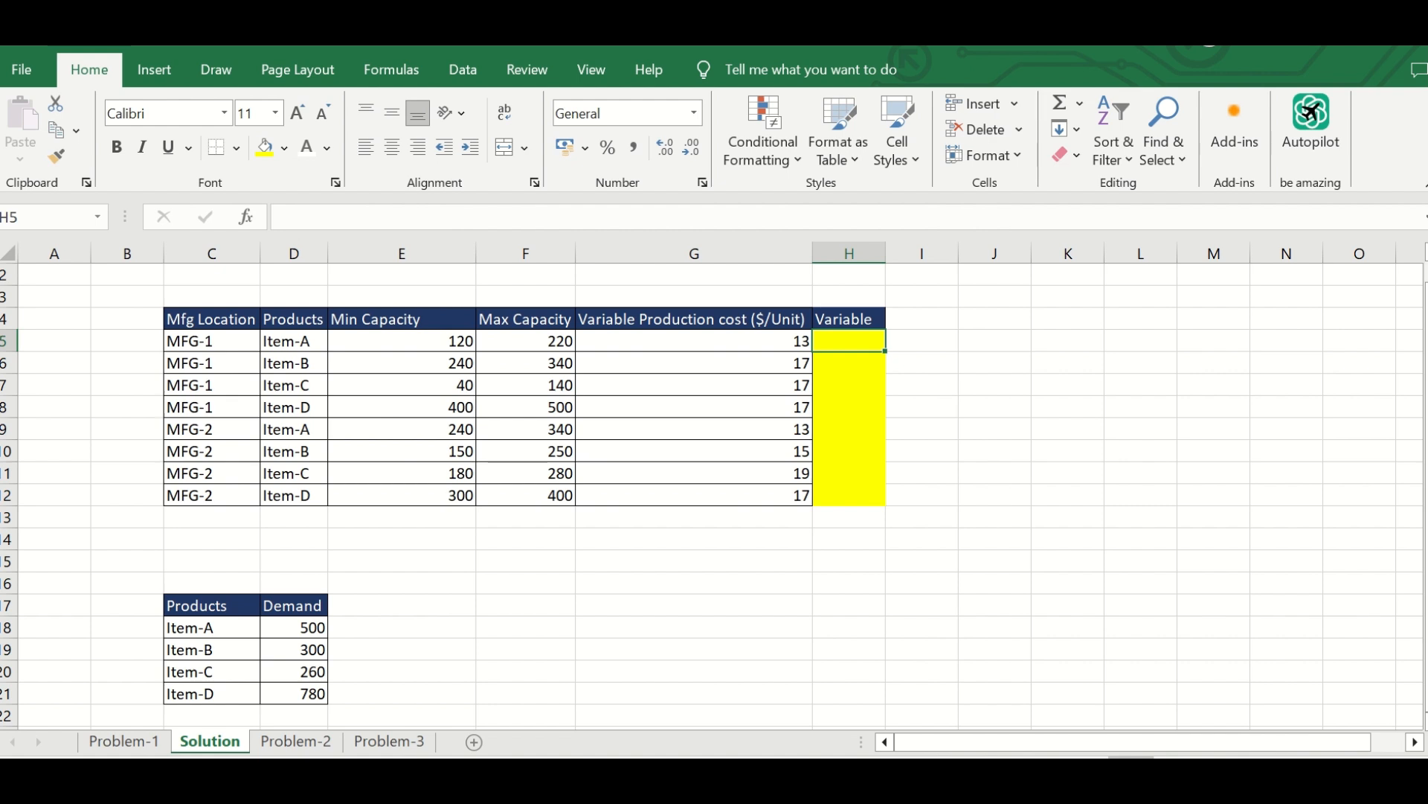
- Enter the label "Production cost" in J3 and fit column J's width to the text
{"action": "left_click", "coordinate": [995, 296]}
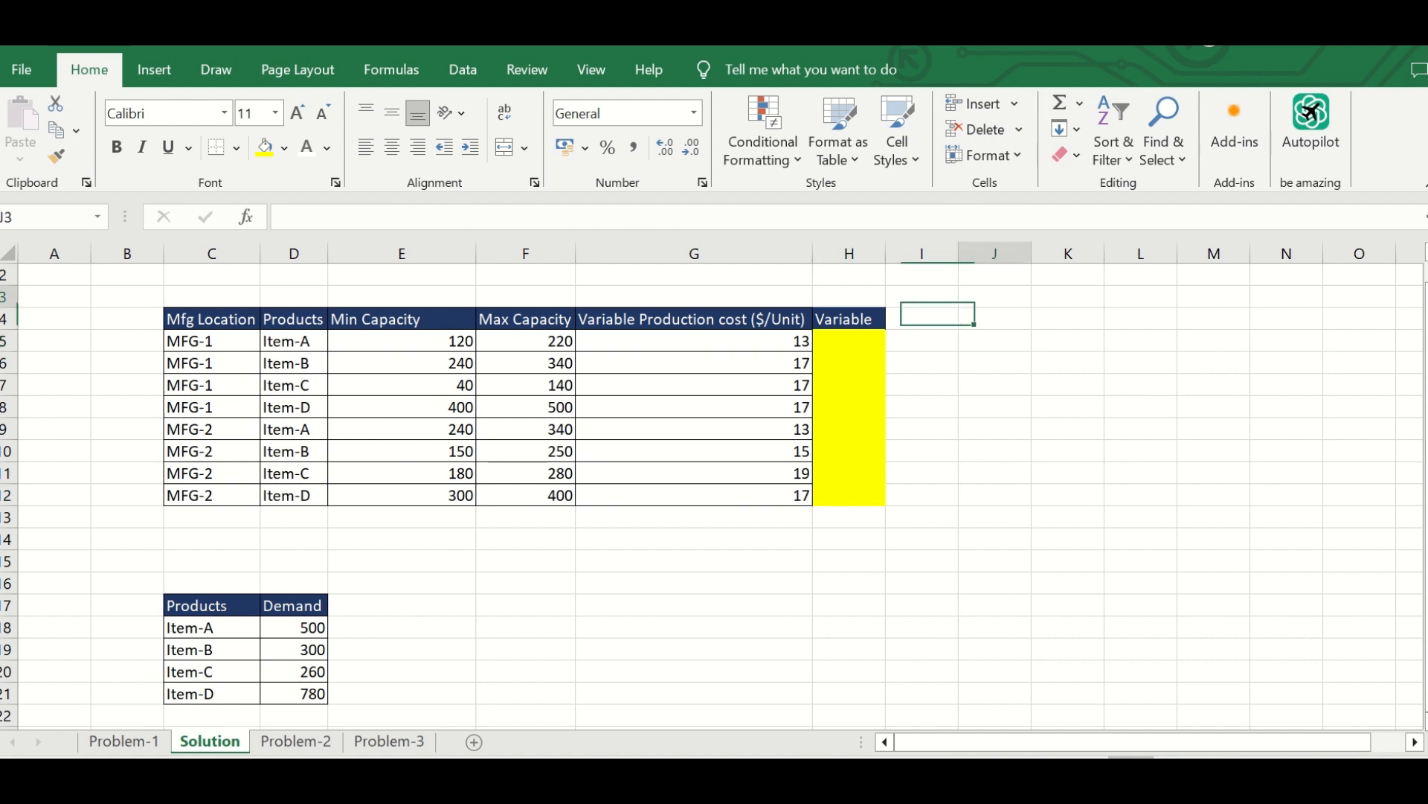
{"action": "type", "text": "Production cost"}
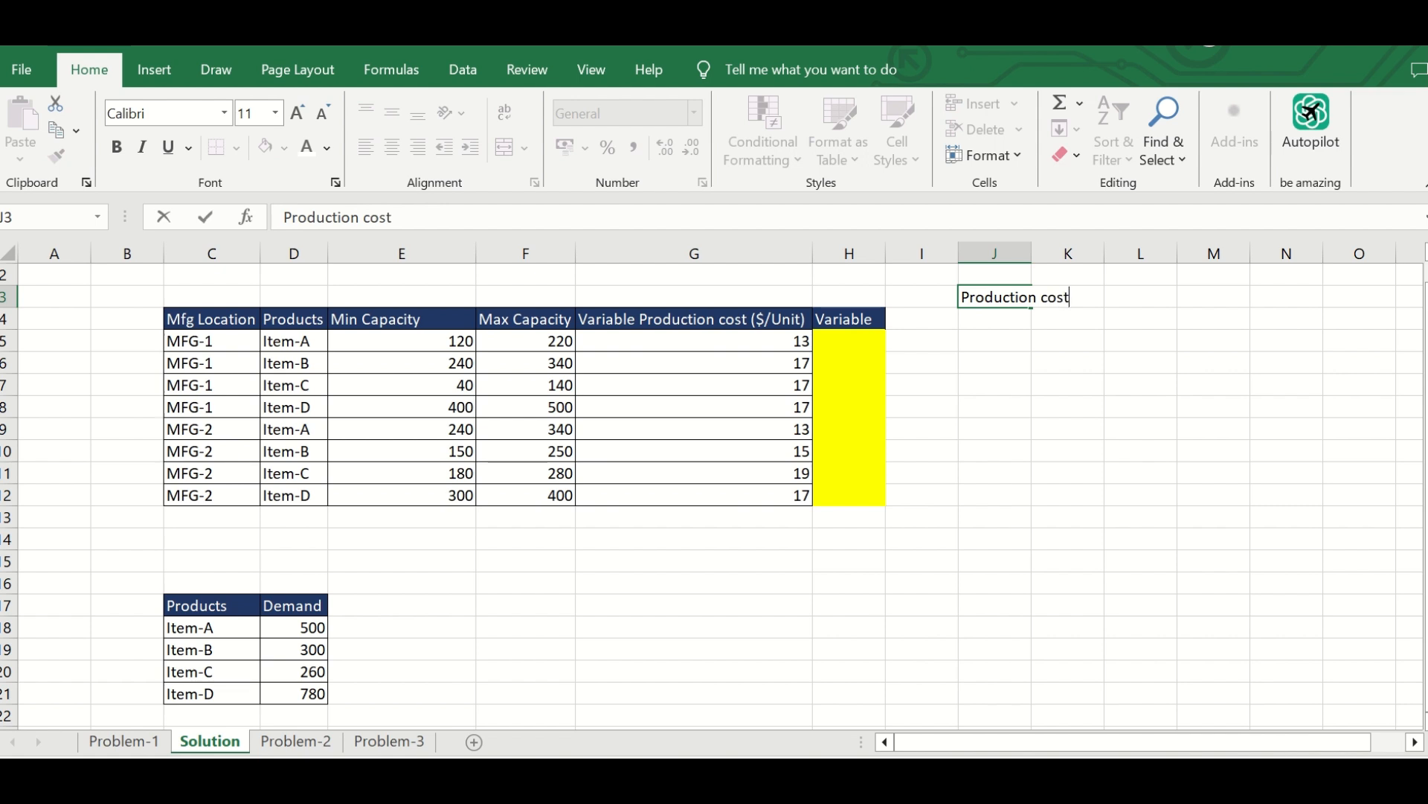
{"action": "key", "text": "Return"}
{"action": "left_click", "coordinate": [994, 297]}
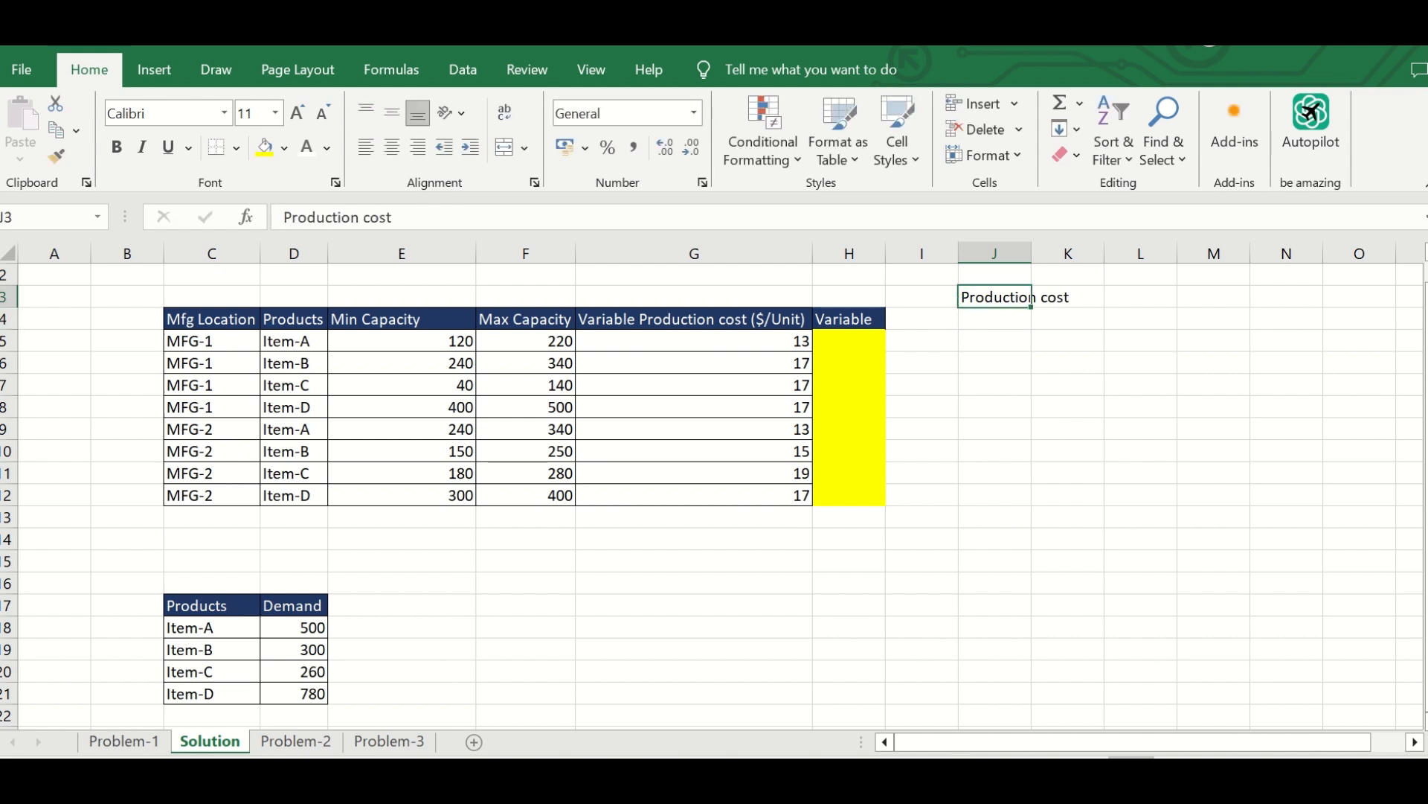
{"action": "double_click", "coordinate": [1032, 253]}
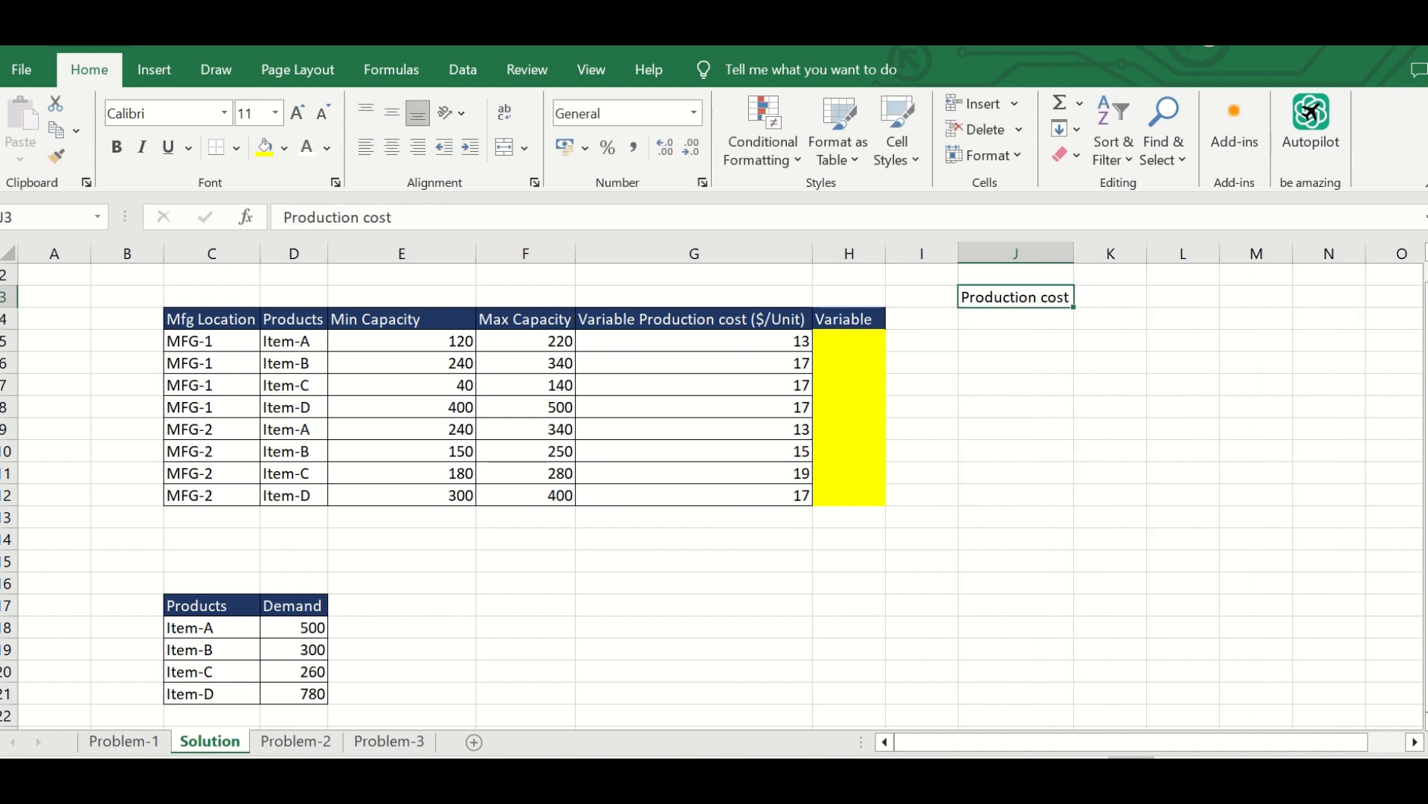
- Examine how the unit costs and variable cells relate to the product and location pairs of MFG-1 and MFG-2
{"action": "left_click", "coordinate": [744, 341]}
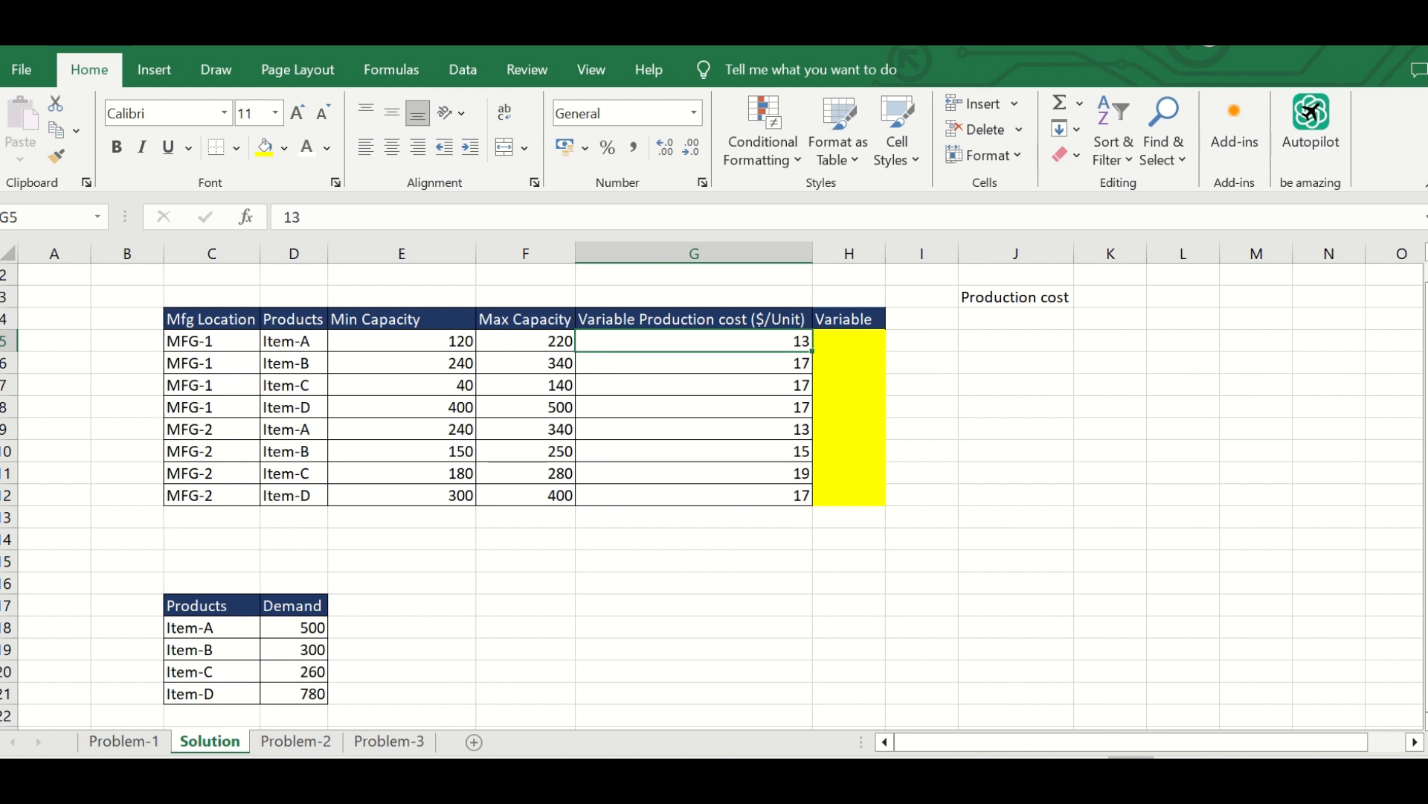
{"action": "left_click", "coordinate": [849, 342]}
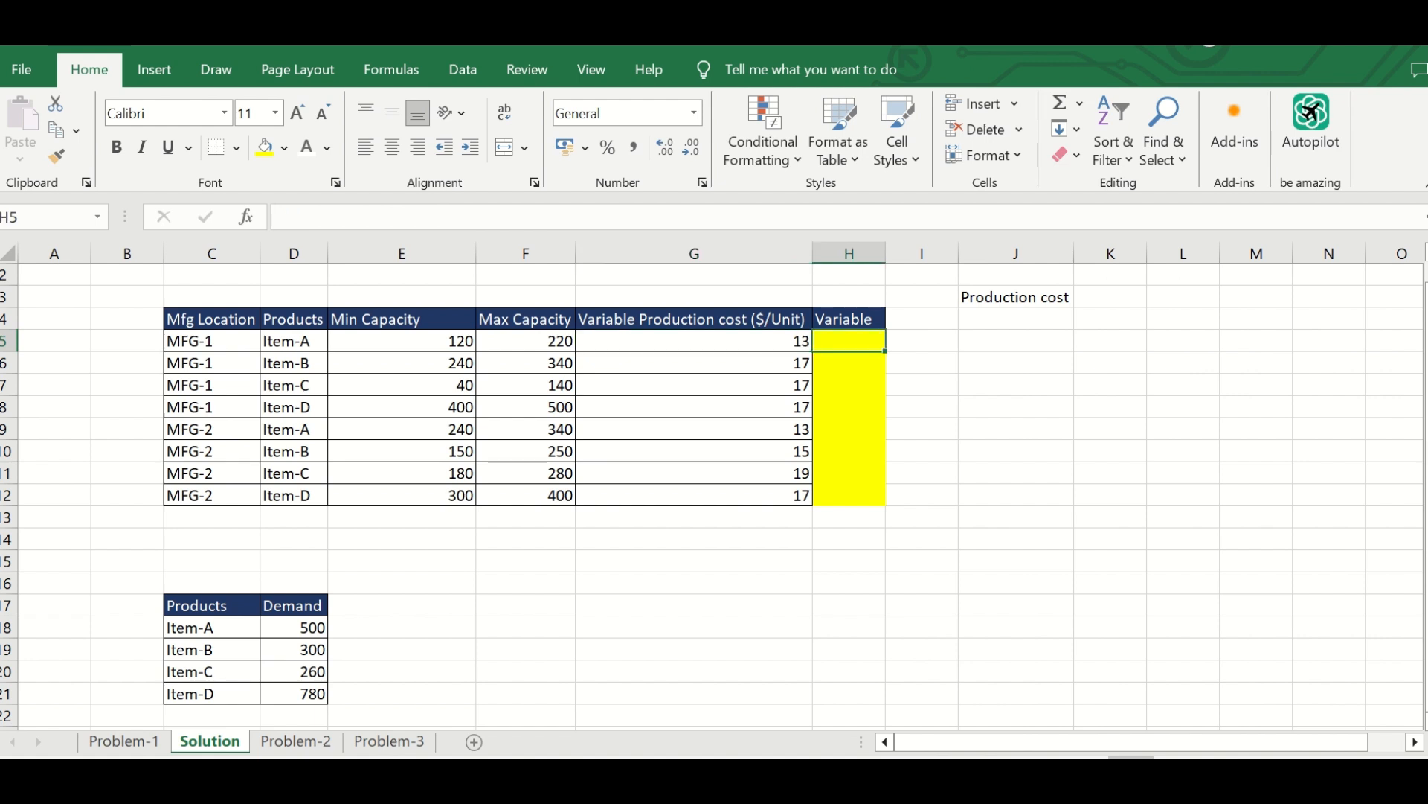
{"action": "left_click_drag", "start_coordinate": [849, 342], "coordinate": [849, 496]}
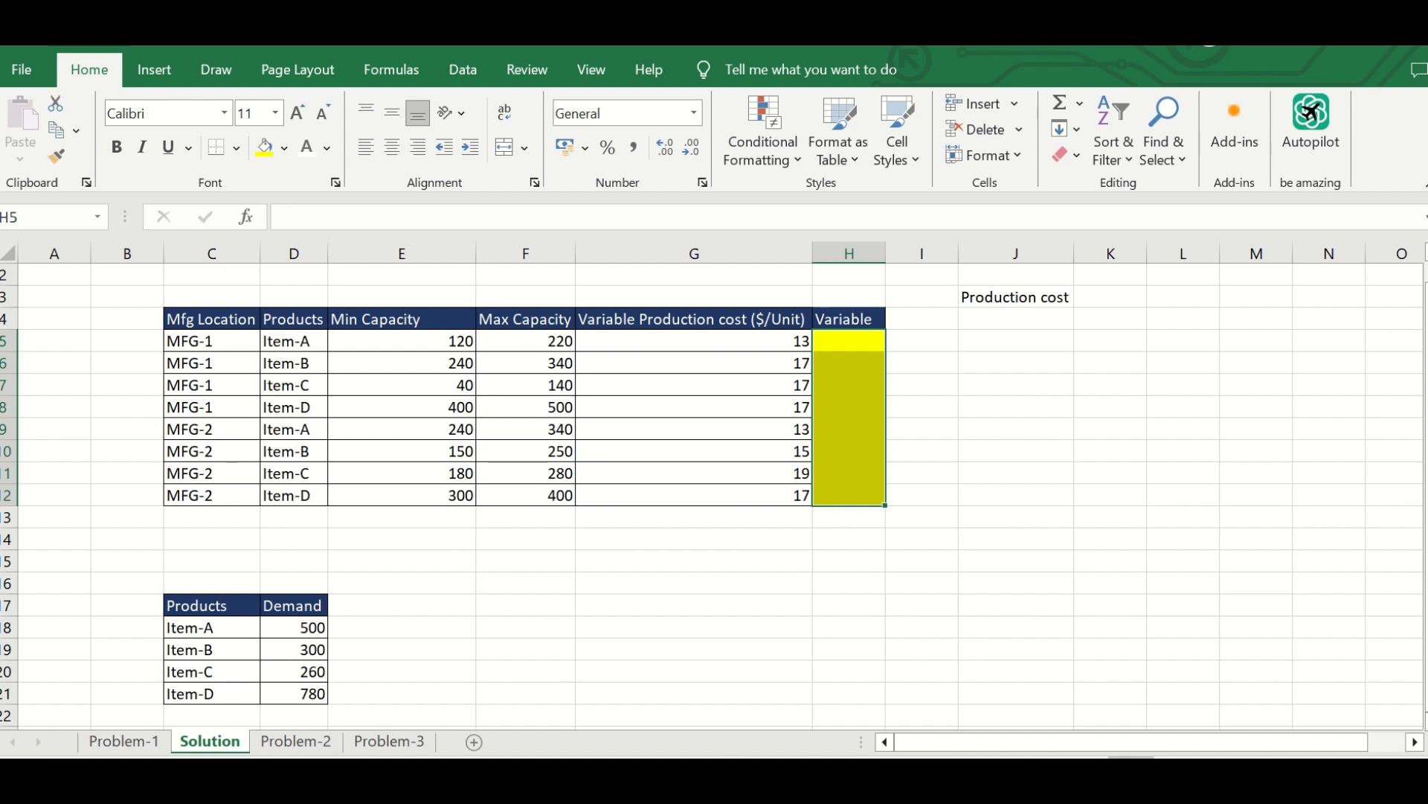
{"action": "left_click", "coordinate": [294, 342]}
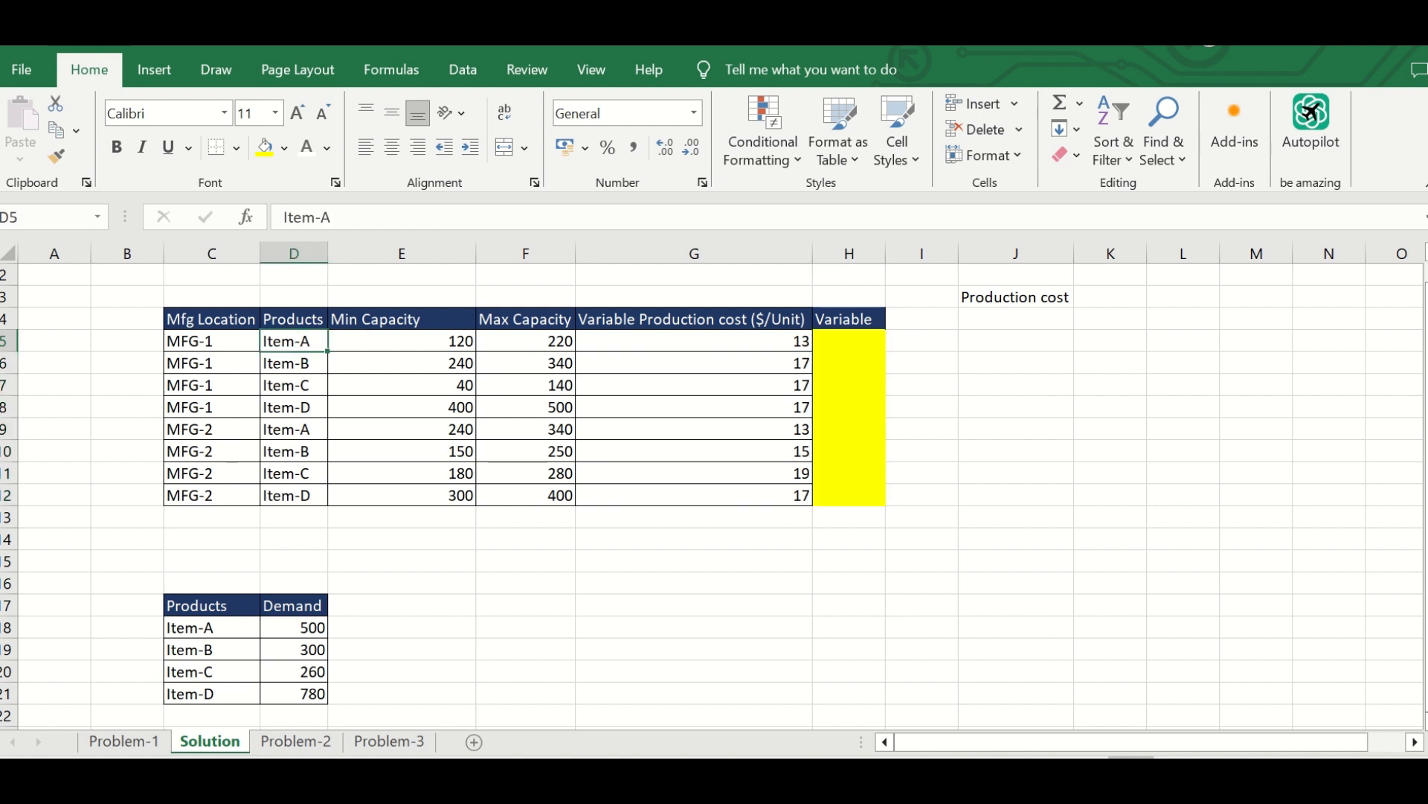
{"action": "left_click", "coordinate": [212, 342]}
{"action": "left_click", "coordinate": [293, 363]}
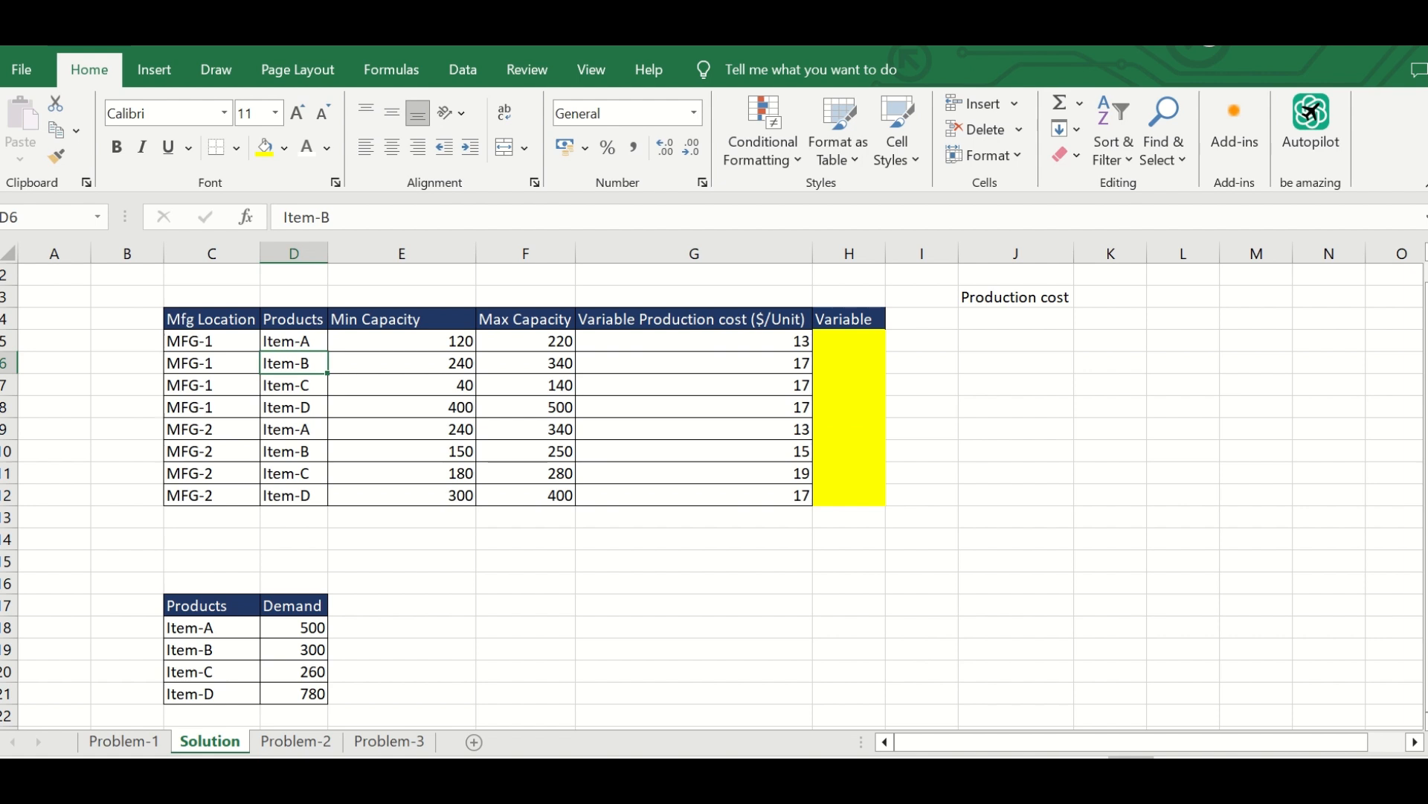
{"action": "left_click", "coordinate": [212, 363]}
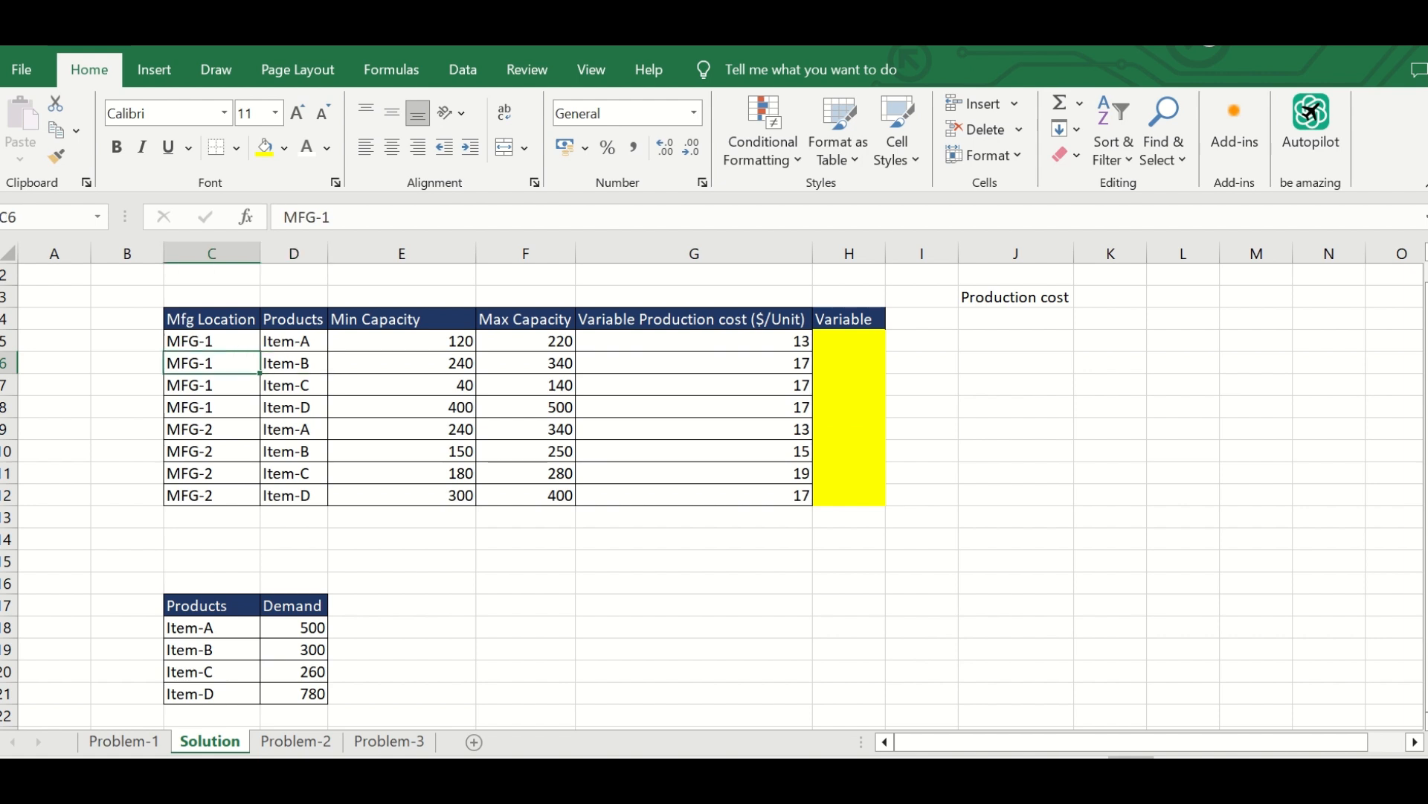
{"action": "left_click_drag", "start_coordinate": [212, 429], "coordinate": [565, 430]}
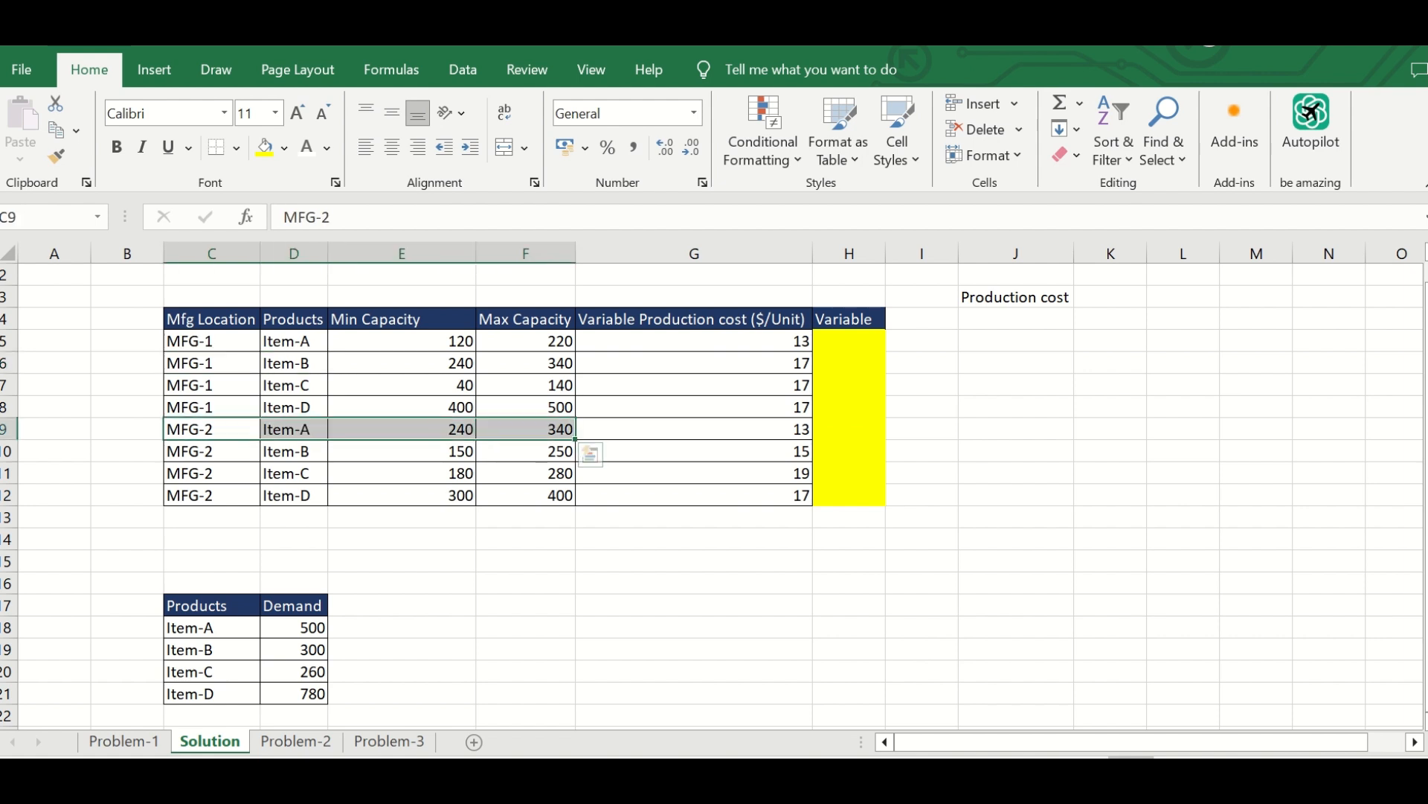
{"action": "left_click", "coordinate": [294, 429]}
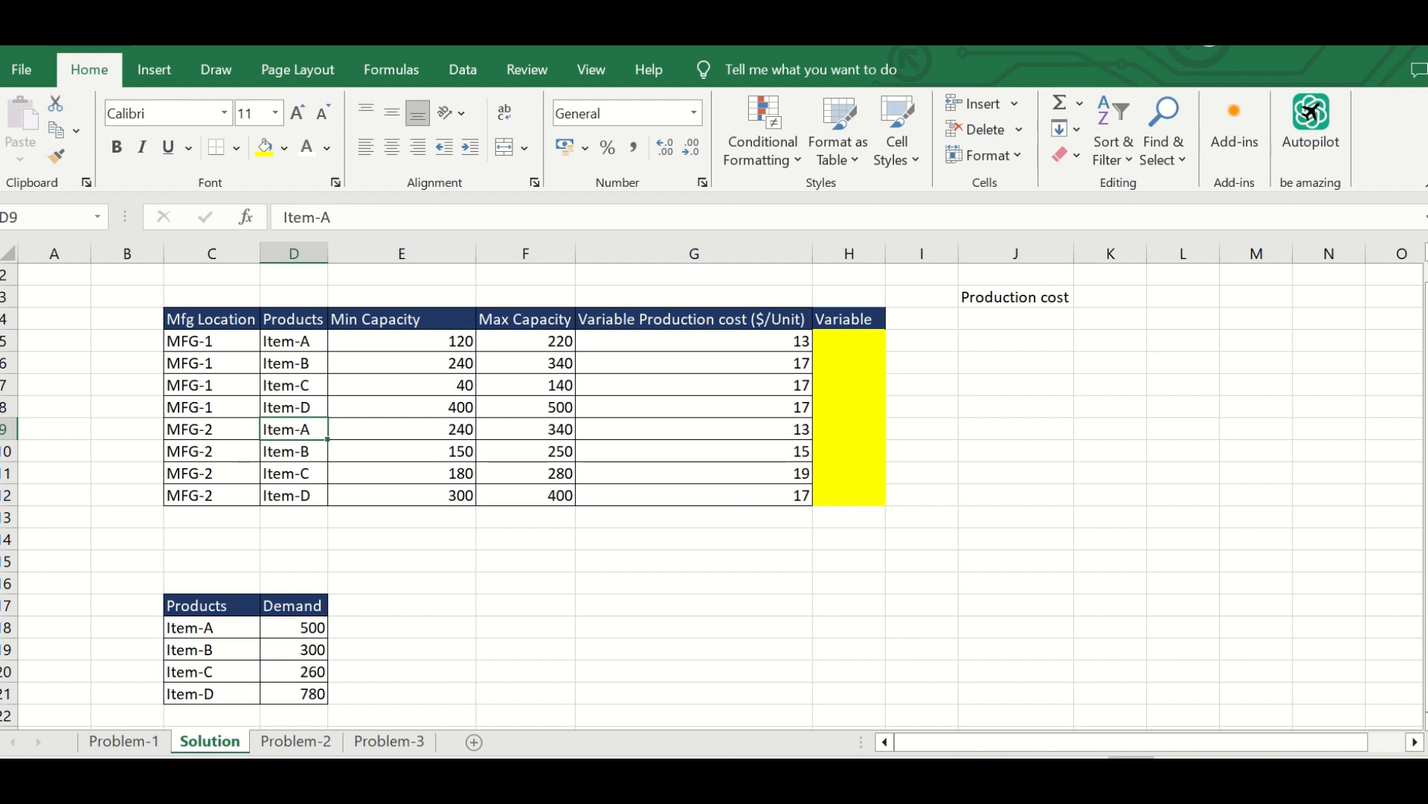
{"action": "left_click", "coordinate": [212, 429]}
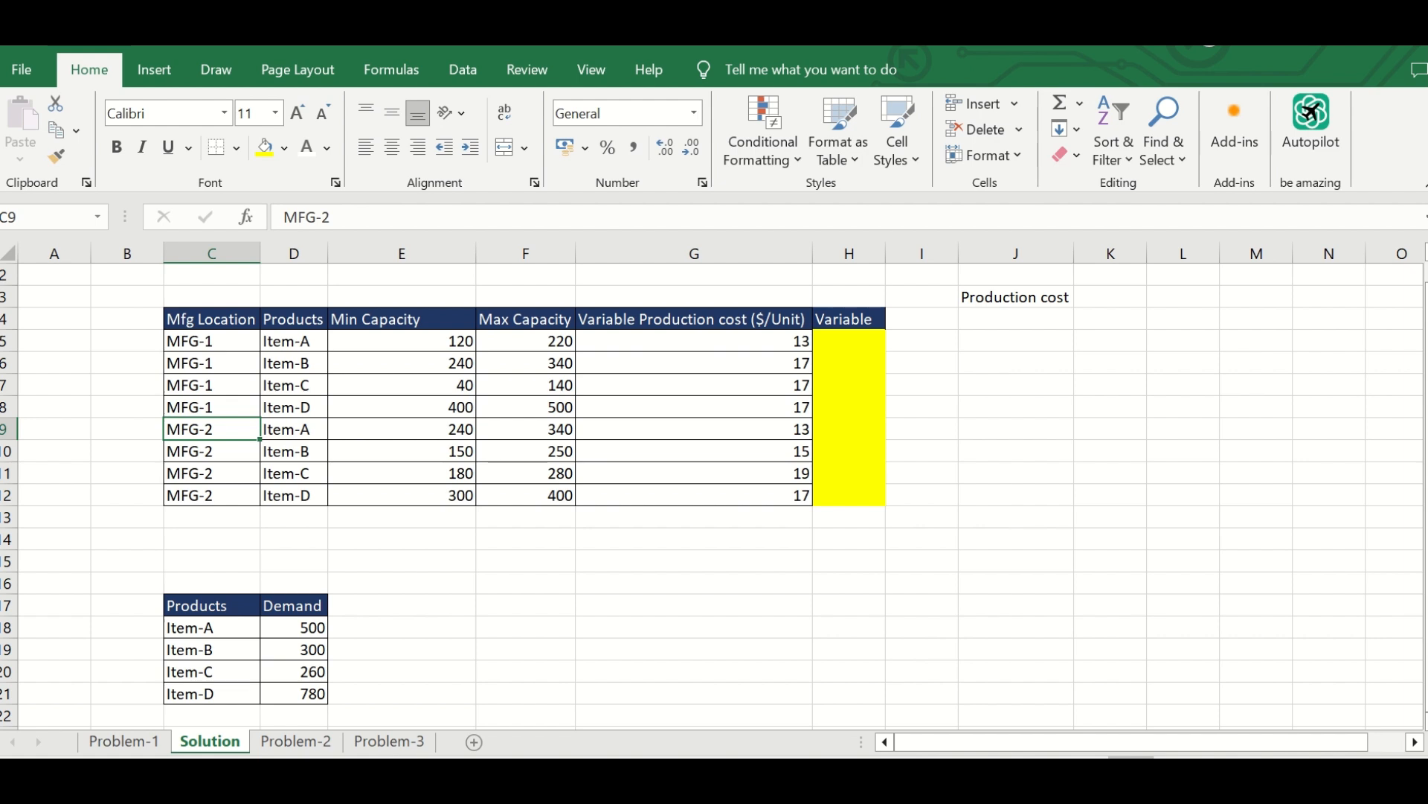
- Add the header "production cost" in I4 beside the Variable column
{"action": "left_click", "coordinate": [922, 340]}
{"action": "double_click", "coordinate": [922, 320]}
{"action": "type", "text": "produc"}
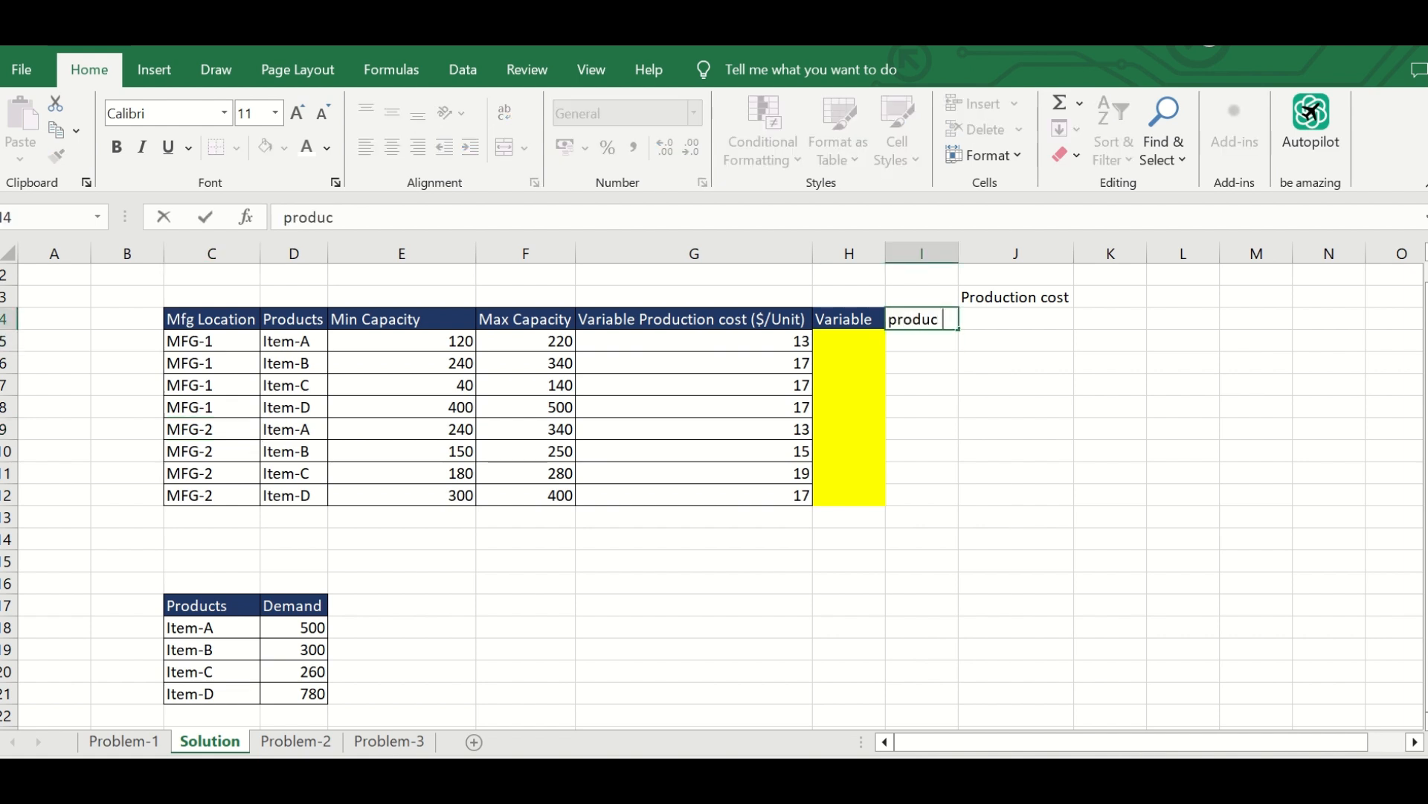
{"action": "type", "text": "tion cost"}
{"action": "key", "text": "Return"}
- In I5, calculate the first row's production cost with the formula =H5*G5
{"action": "type", "text": "="}
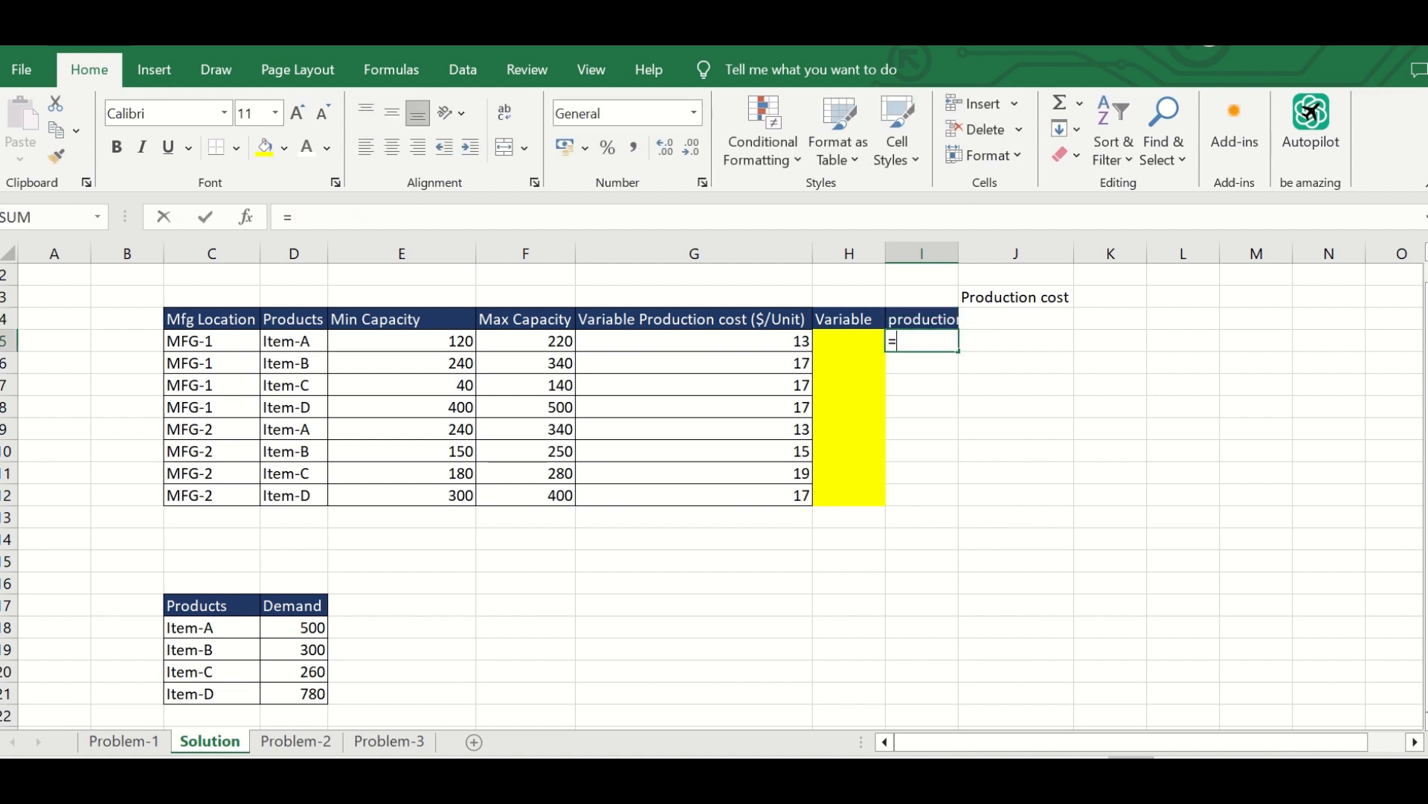
{"action": "key", "text": "Left"}
{"action": "type", "text": "*"}
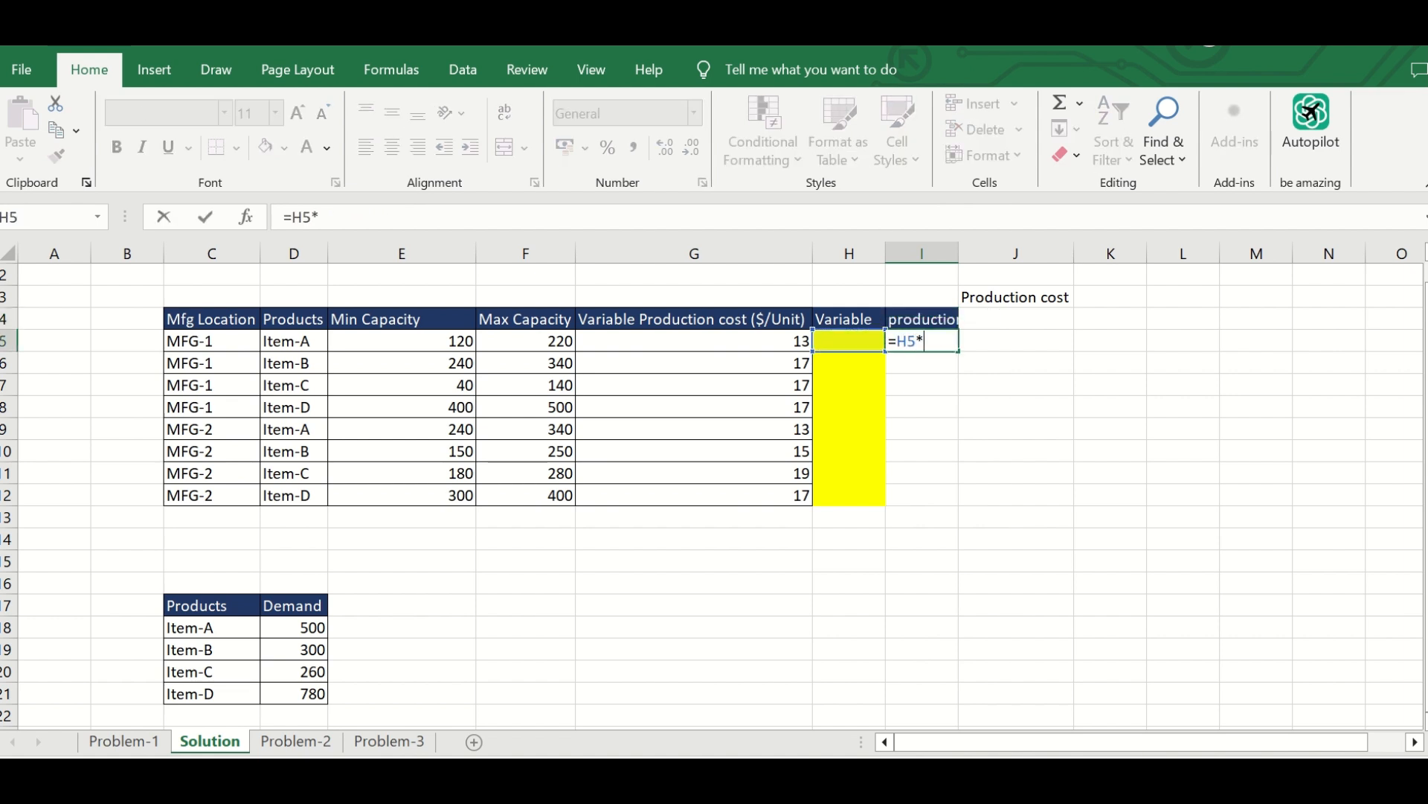
{"action": "key", "text": "Left"}
{"action": "key", "text": "Left"}
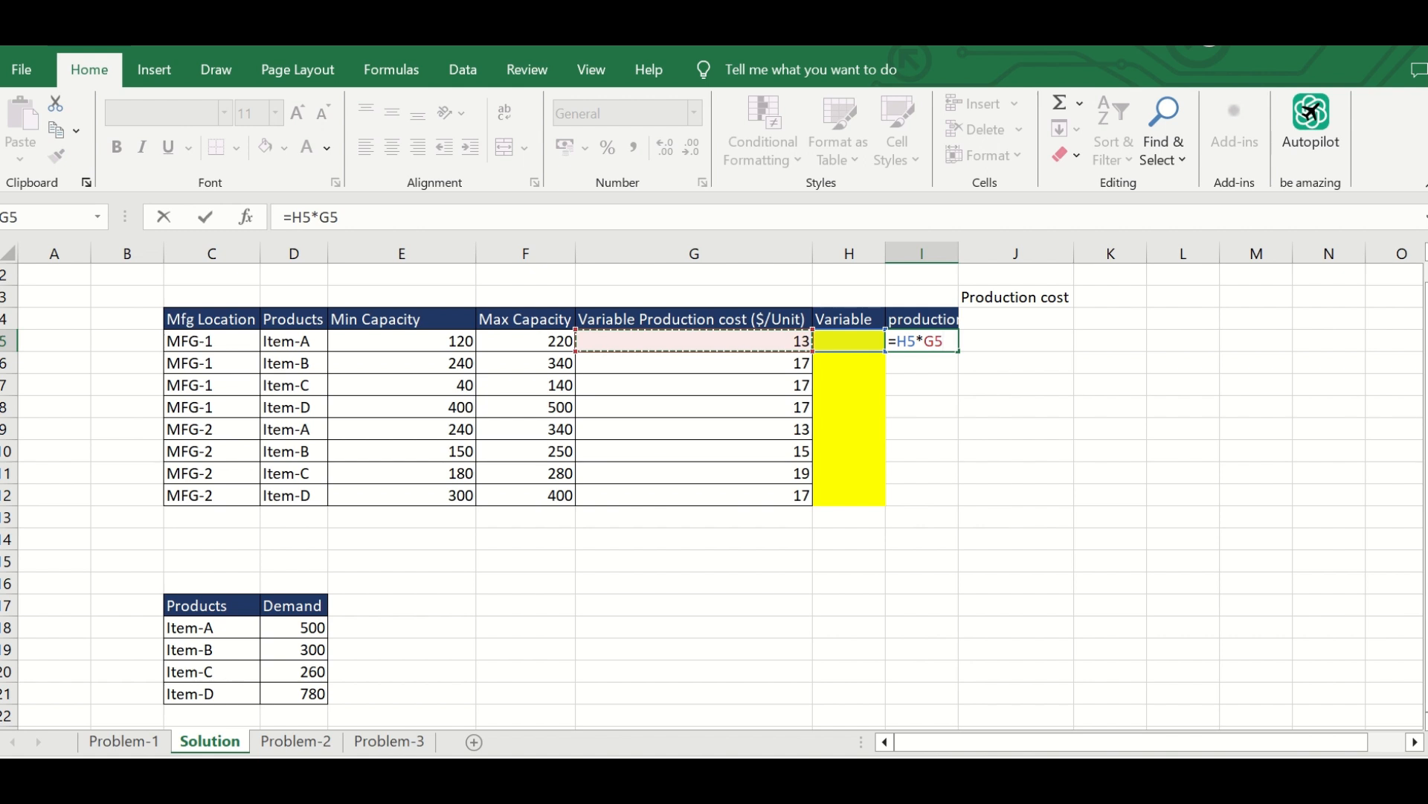
{"action": "key", "text": "ctrl+Return"}
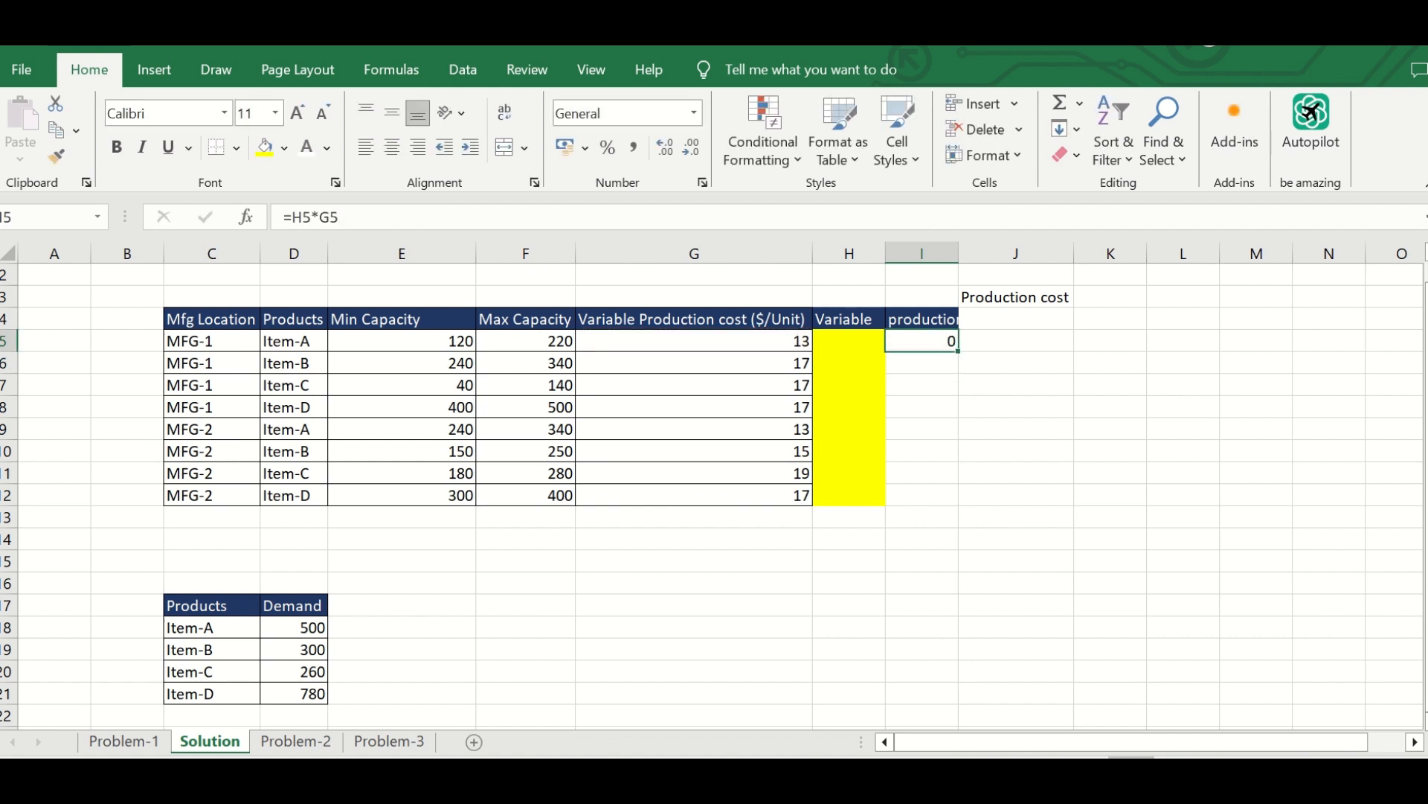
- Copy the I5 cost formula down through the last table row, I12, leaving I13 empty
{"action": "left_click_drag", "start_coordinate": [959, 350], "coordinate": [958, 525]}
{"action": "left_click", "coordinate": [937, 517]}
{"action": "key", "text": "F2"}
{"action": "key", "text": "Escape"}
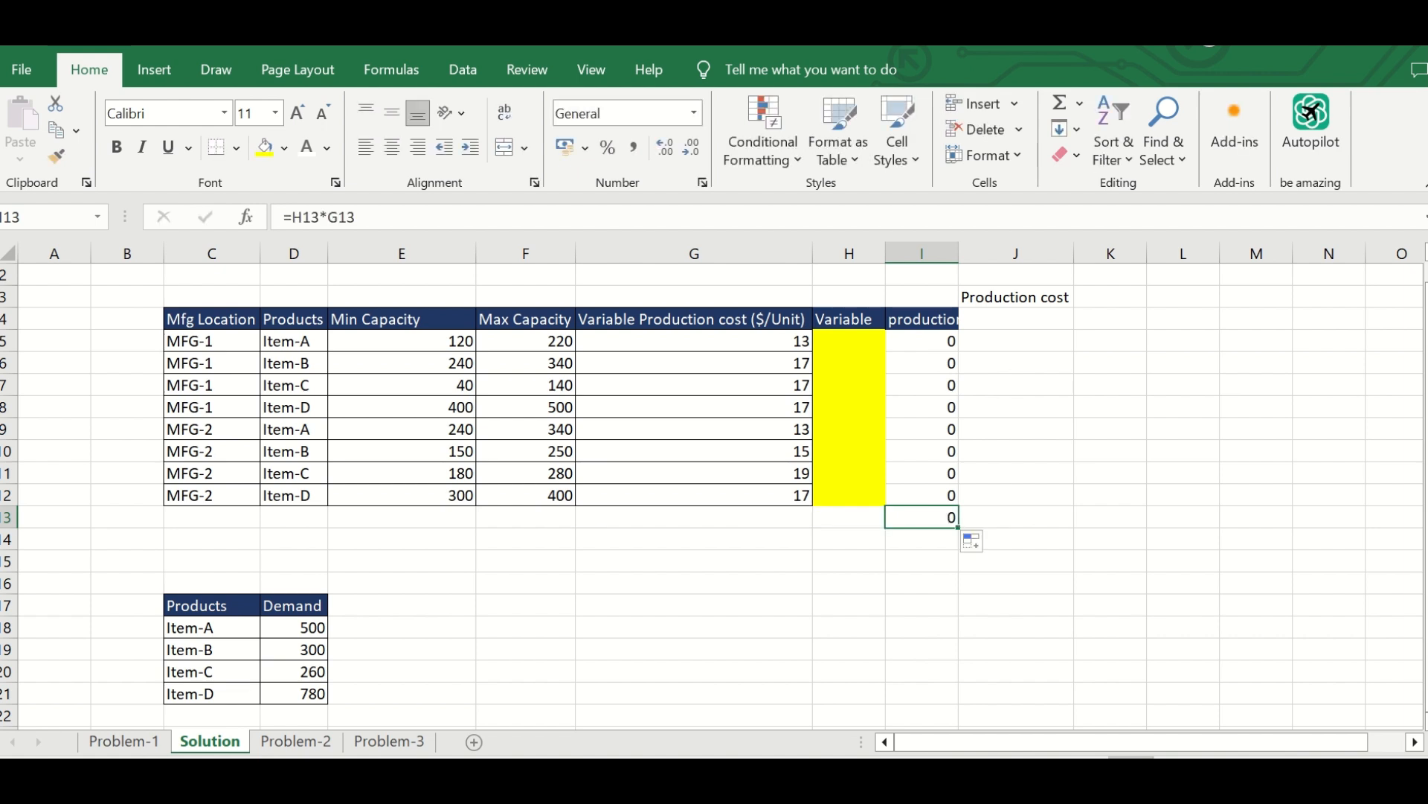
{"action": "key", "text": "Delete"}
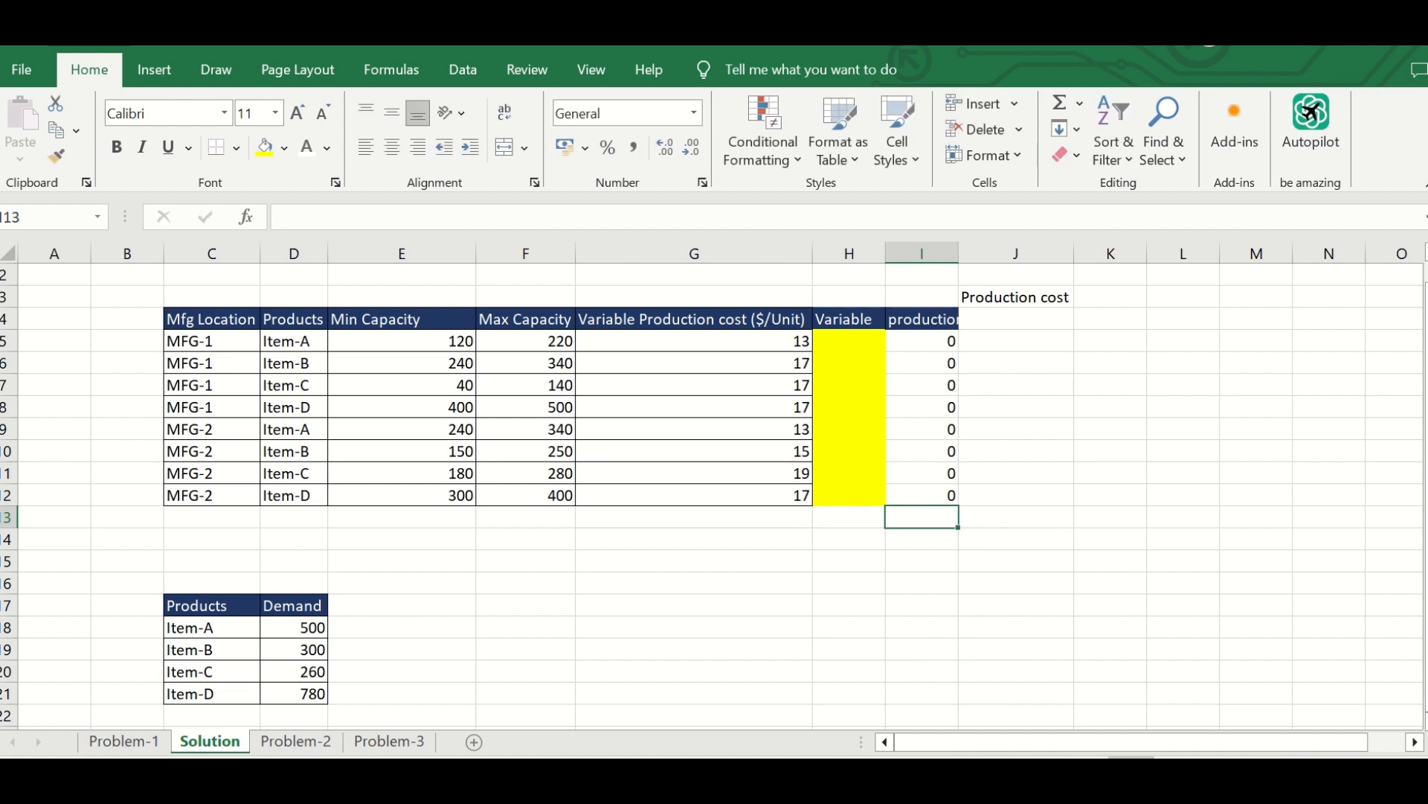
- In K3, total the production cost column with the formula =SUM(I5:I12)
{"action": "left_click", "coordinate": [1110, 297]}
{"action": "type", "text": "=SUM("}
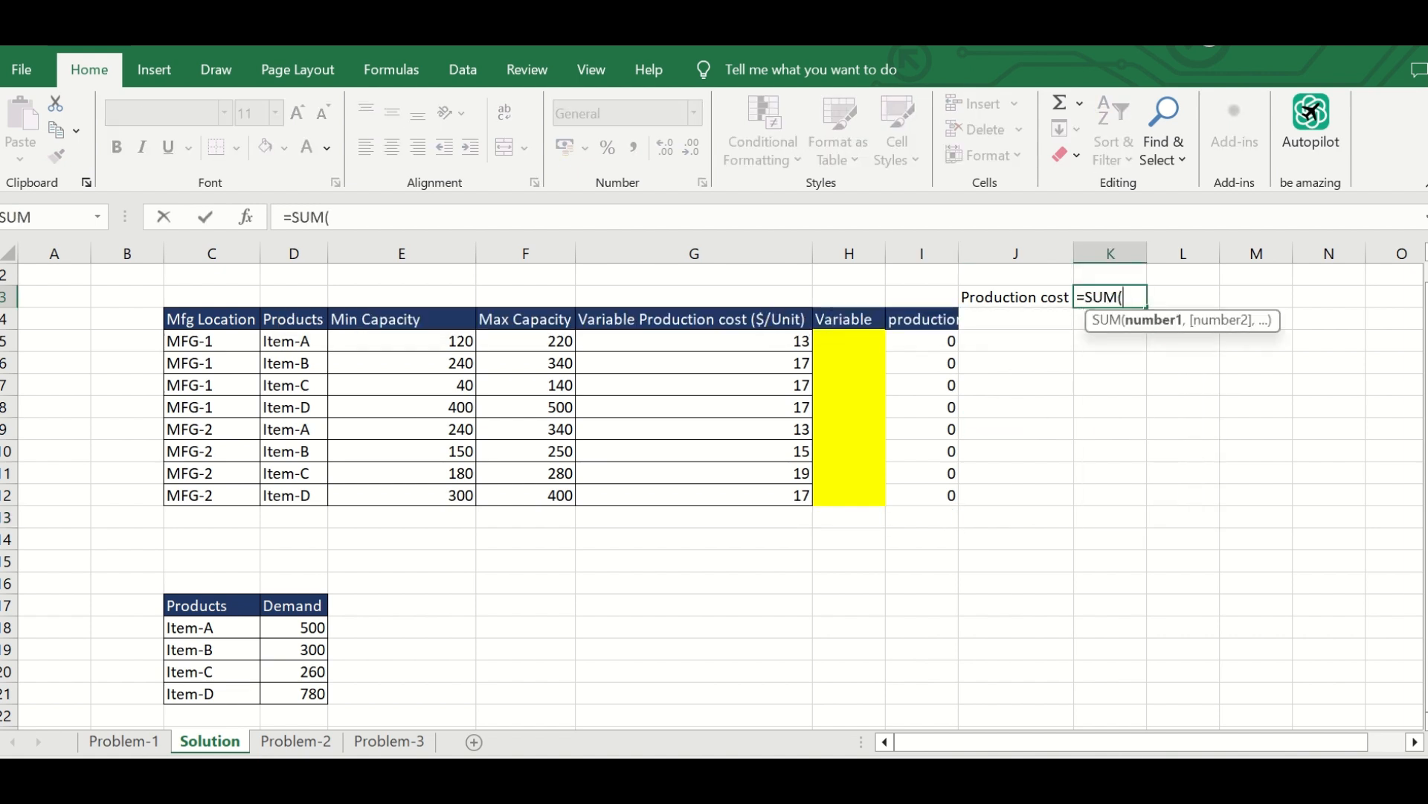
{"action": "left_click_drag", "start_coordinate": [922, 341], "coordinate": [923, 495]}
{"action": "type", "text": ")"}
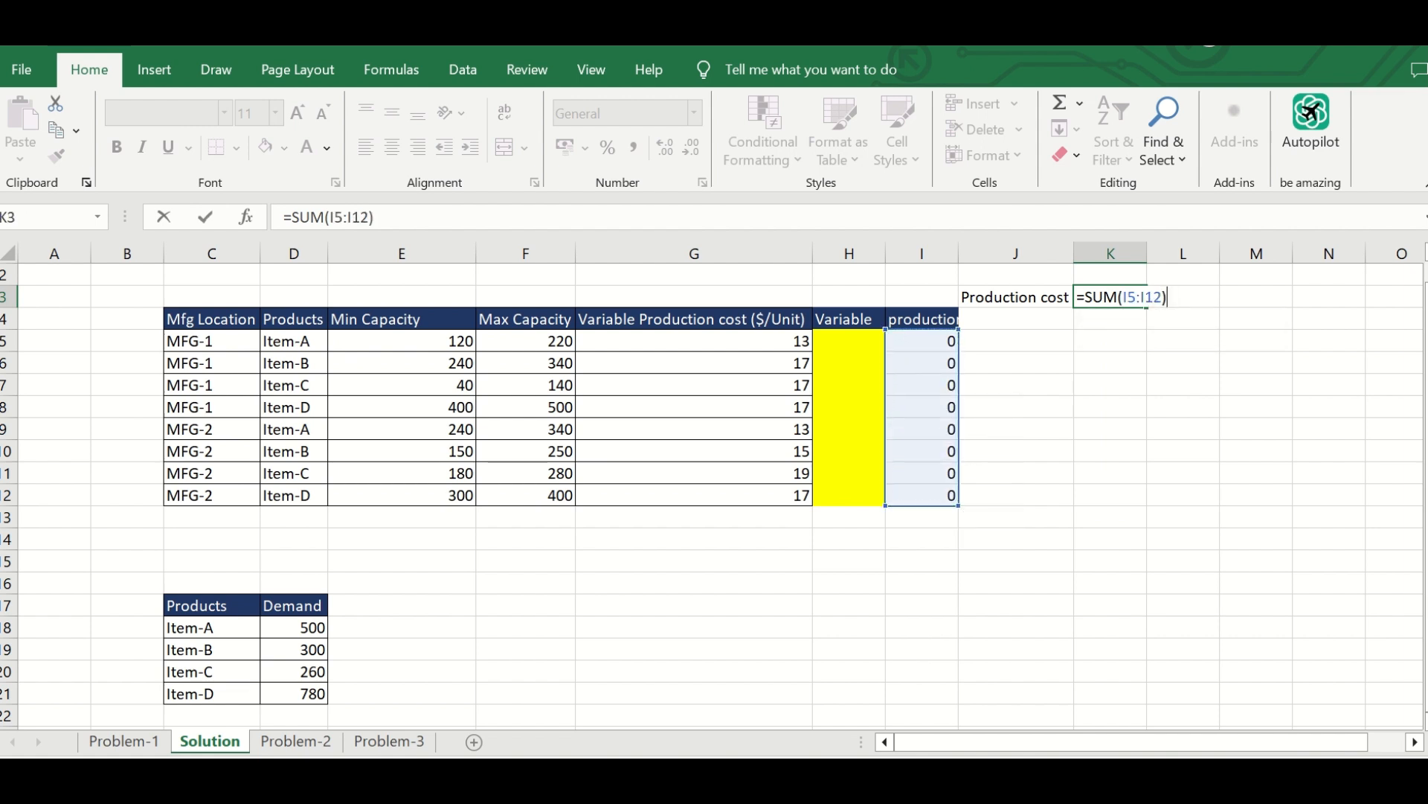
{"action": "key", "text": "Return"}
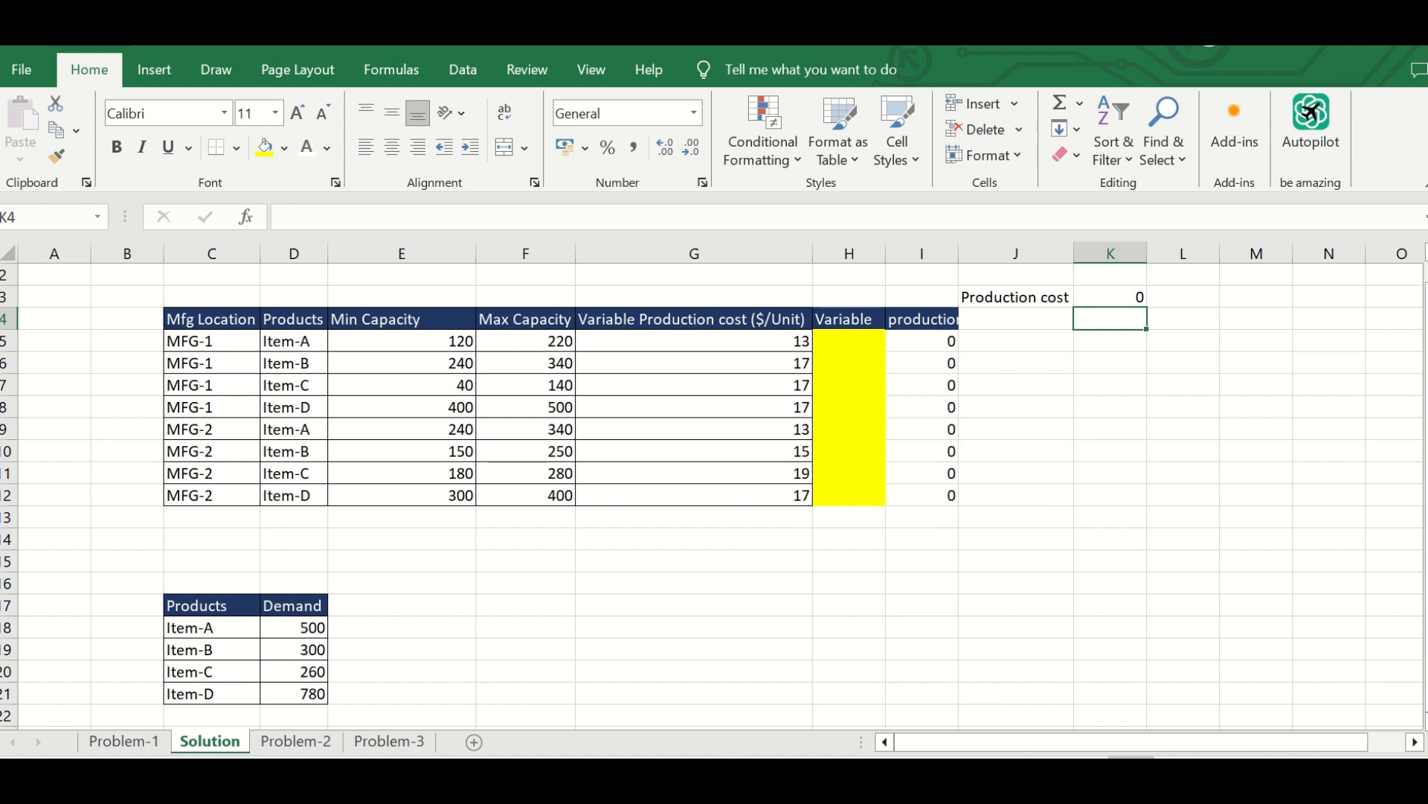
- In E18, add up both plants' Item-A variable cells with the formula =H5+H9
{"action": "left_click_drag", "start_coordinate": [212, 628], "coordinate": [402, 627]}
{"action": "left_click", "coordinate": [402, 627]}
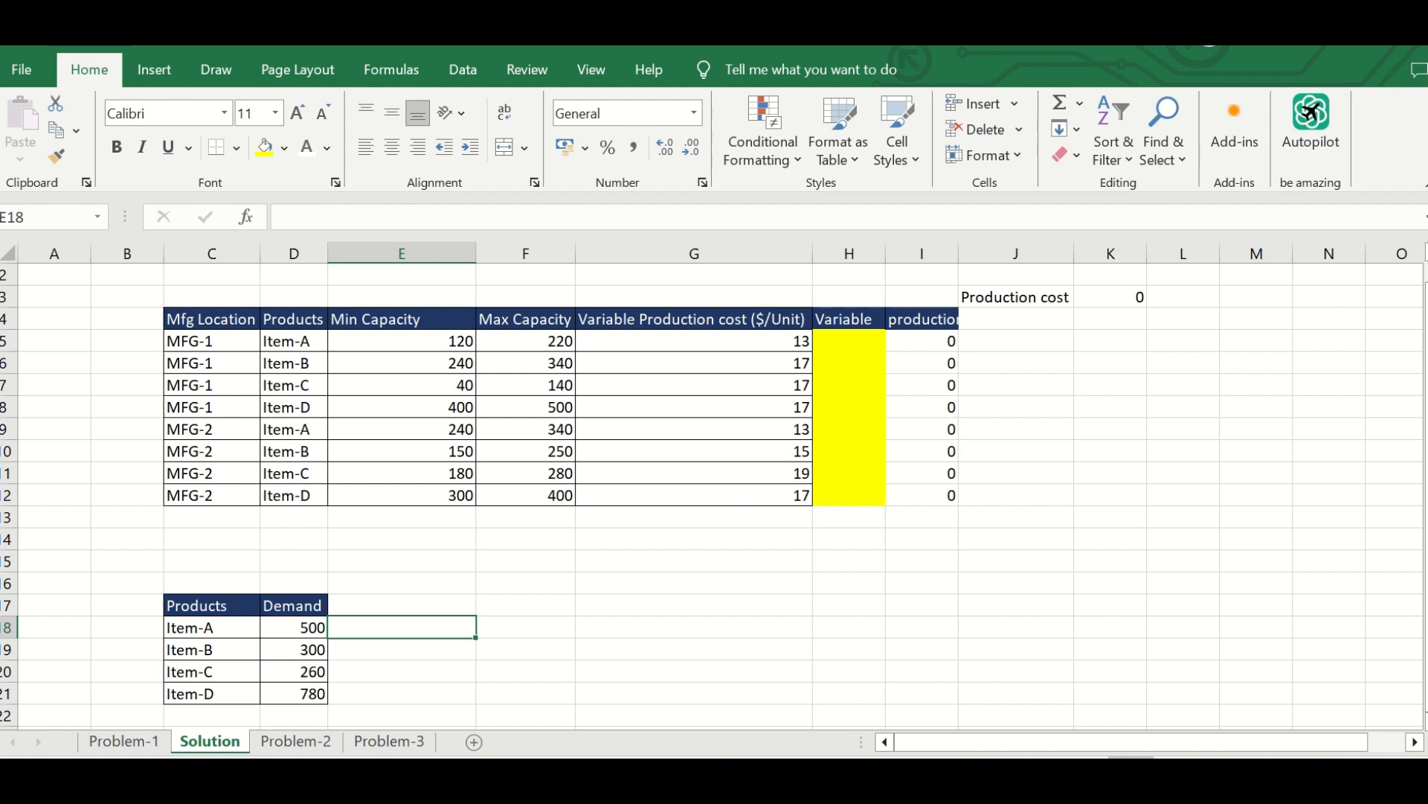
{"action": "type", "text": "="}
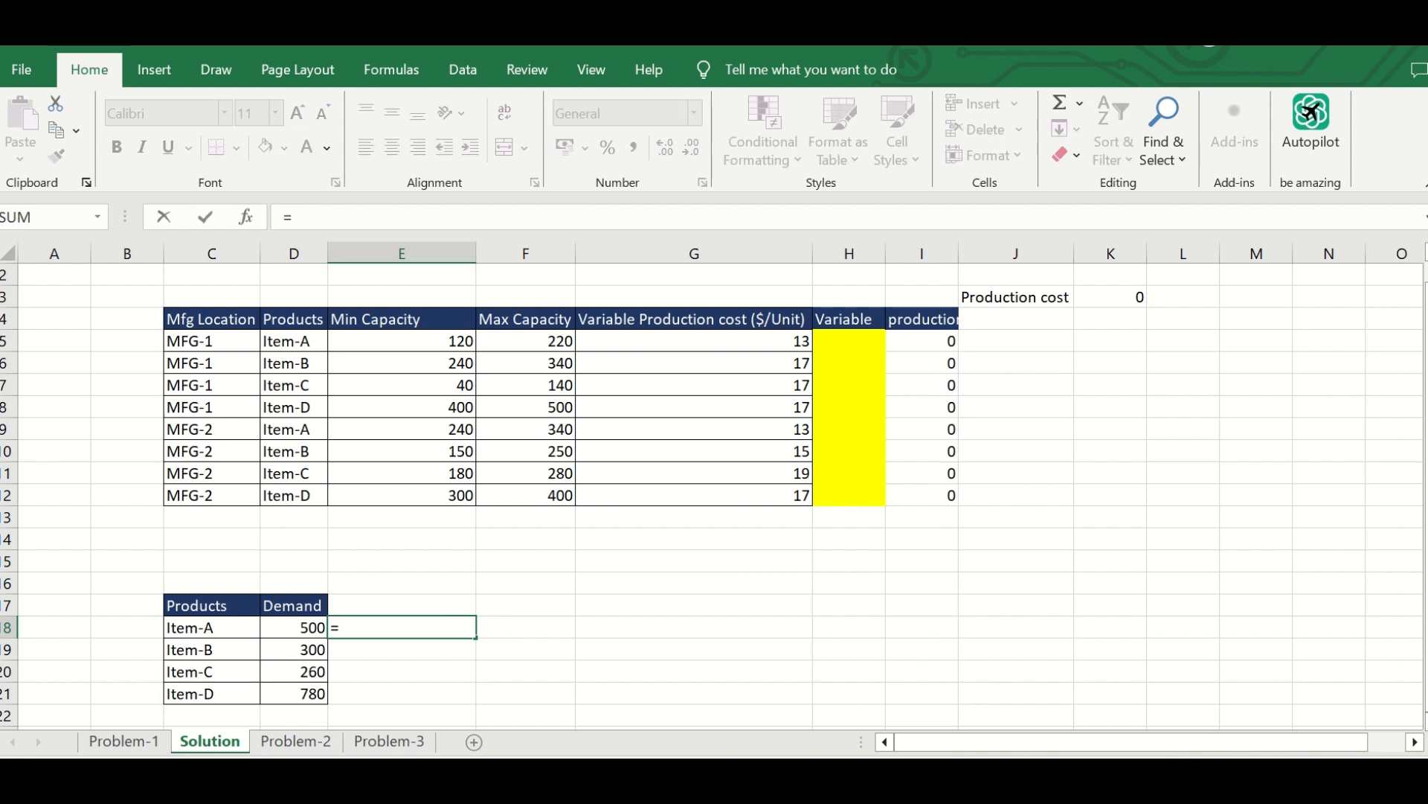
{"action": "left_click", "coordinate": [849, 341]}
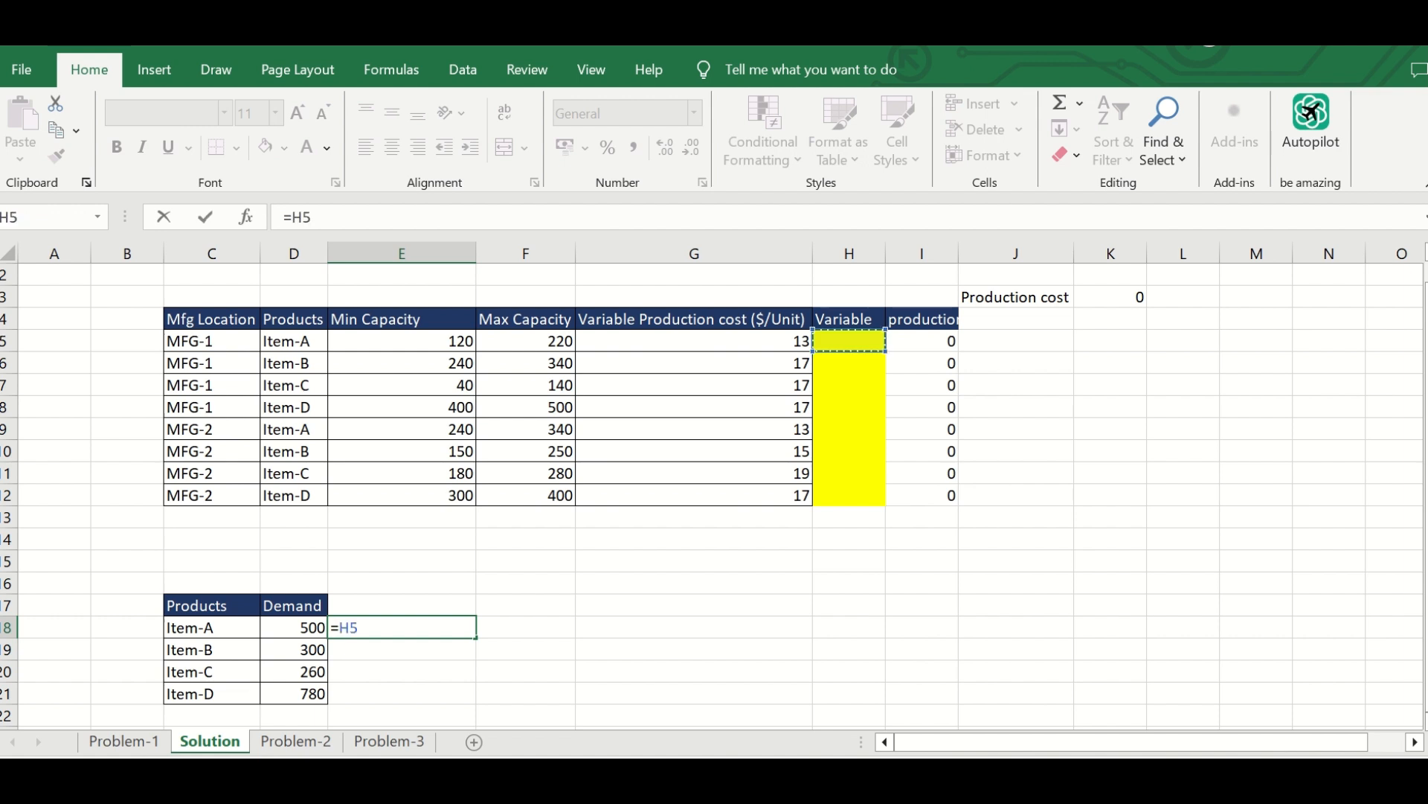
{"action": "type", "text": "+"}
{"action": "left_click", "coordinate": [849, 429]}
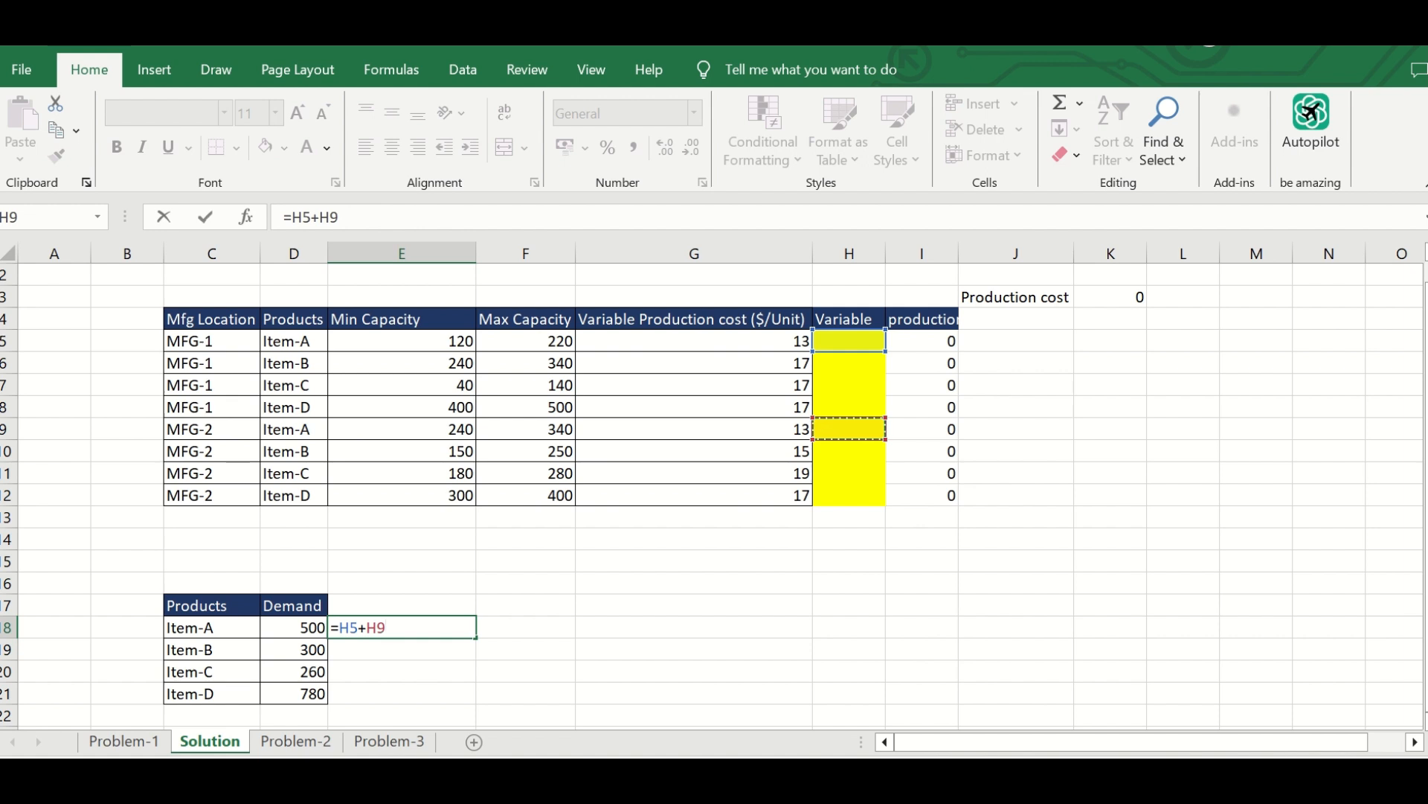
{"action": "key", "text": "Return"}
- Add the header "Supply" in E17 beside Demand
{"action": "key", "text": "Up"}
{"action": "key", "text": "Up"}
{"action": "type", "text": "Supply"}
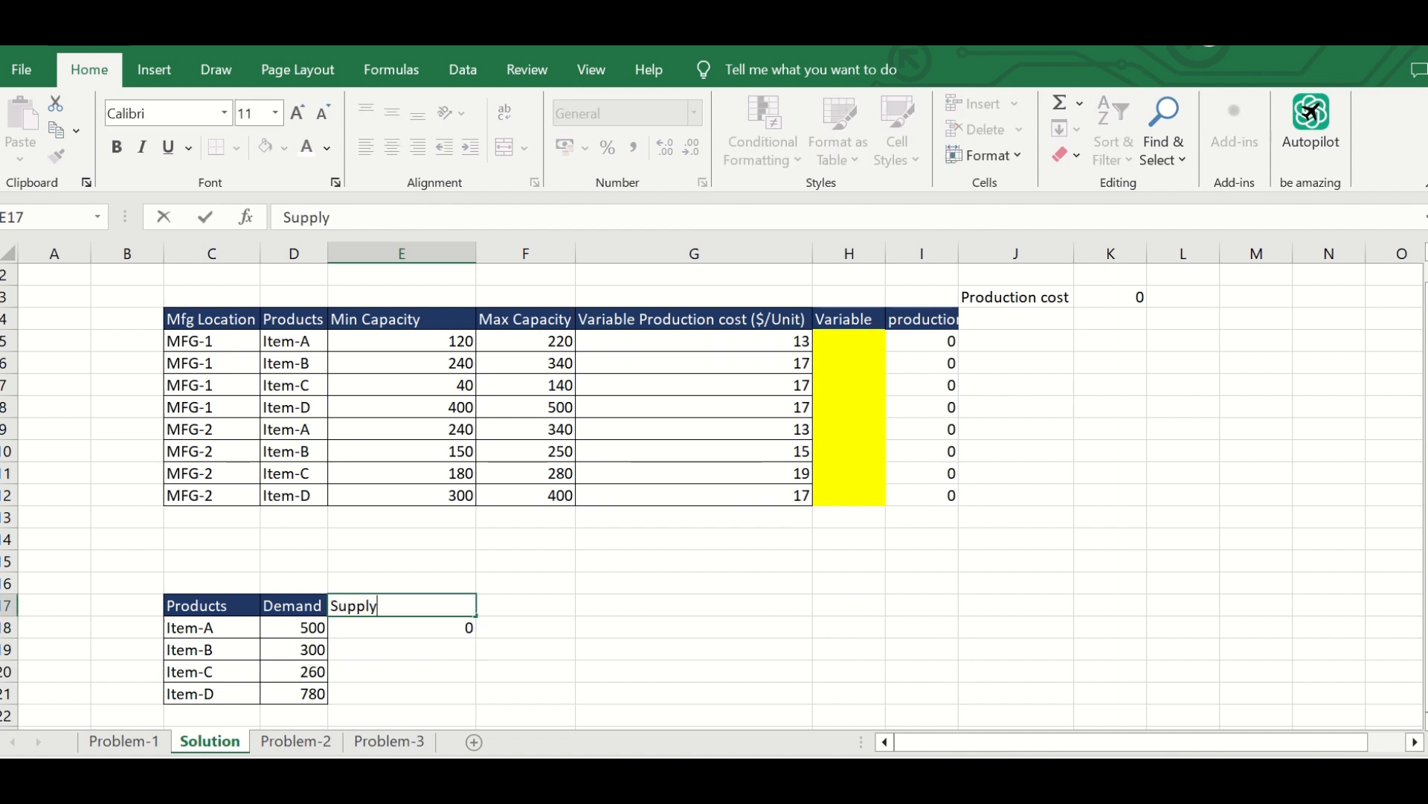
{"action": "key", "text": "Return"}
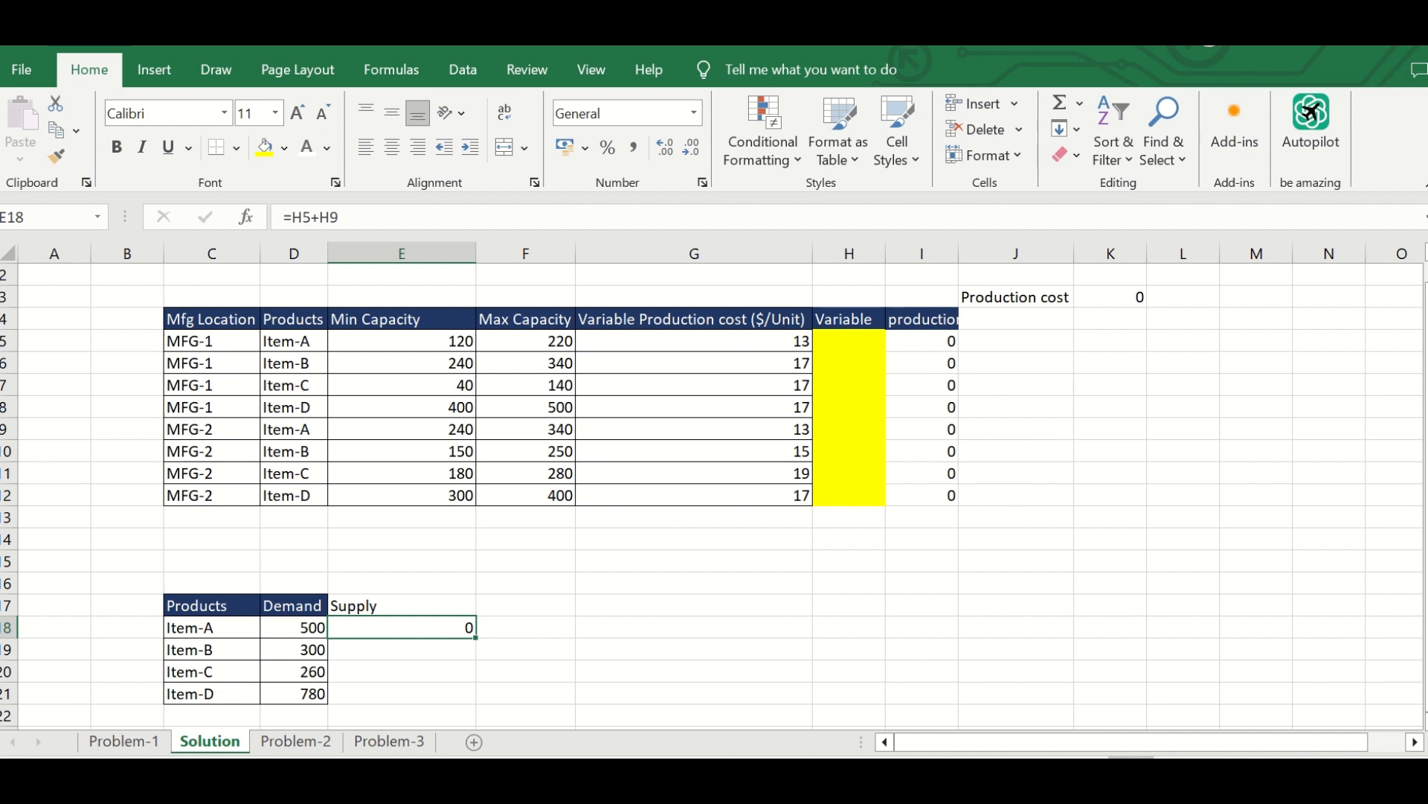
- Copy the E18 supply formula down to E21 and check the cell references used for Item-D
{"action": "left_click_drag", "start_coordinate": [475, 638], "coordinate": [470, 702]}
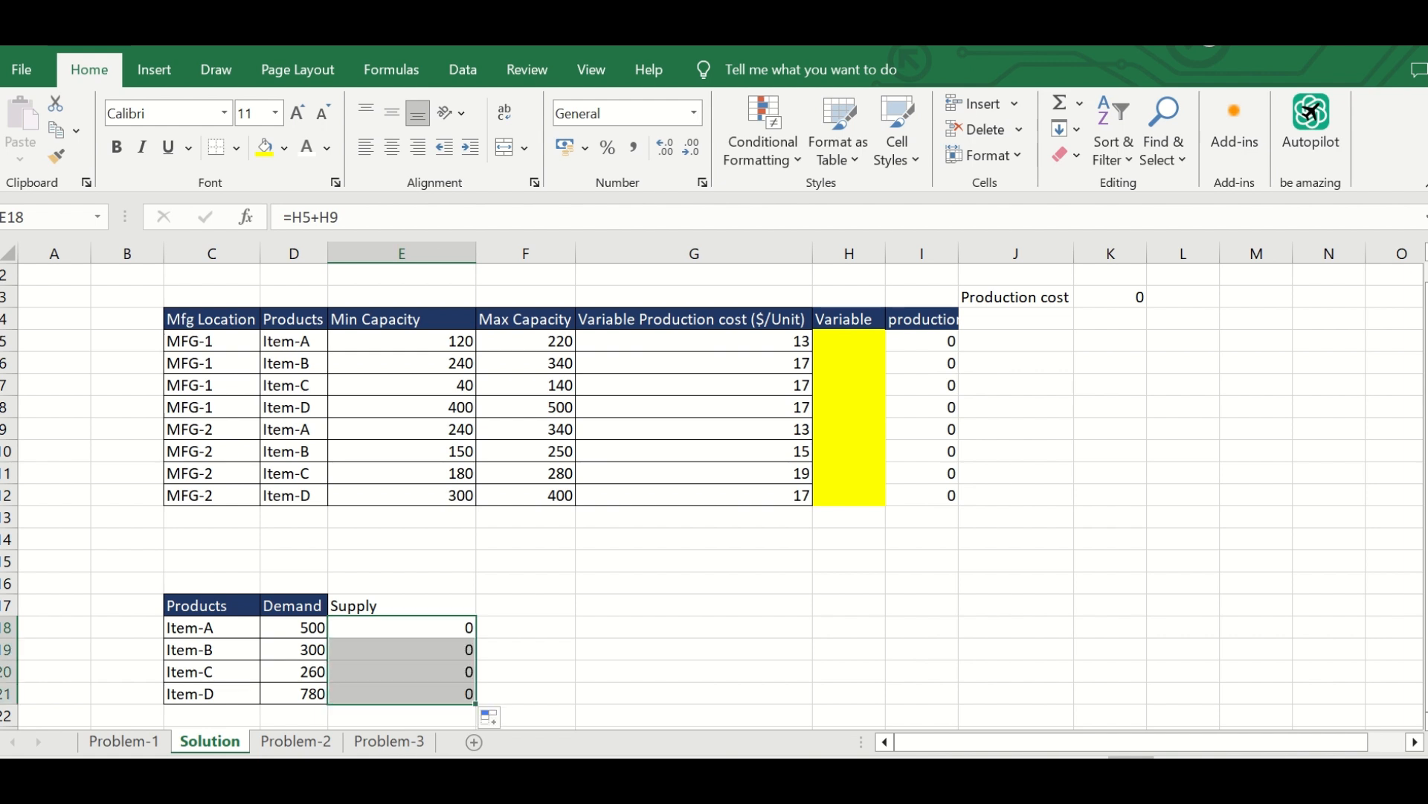
{"action": "left_click", "coordinate": [431, 693]}
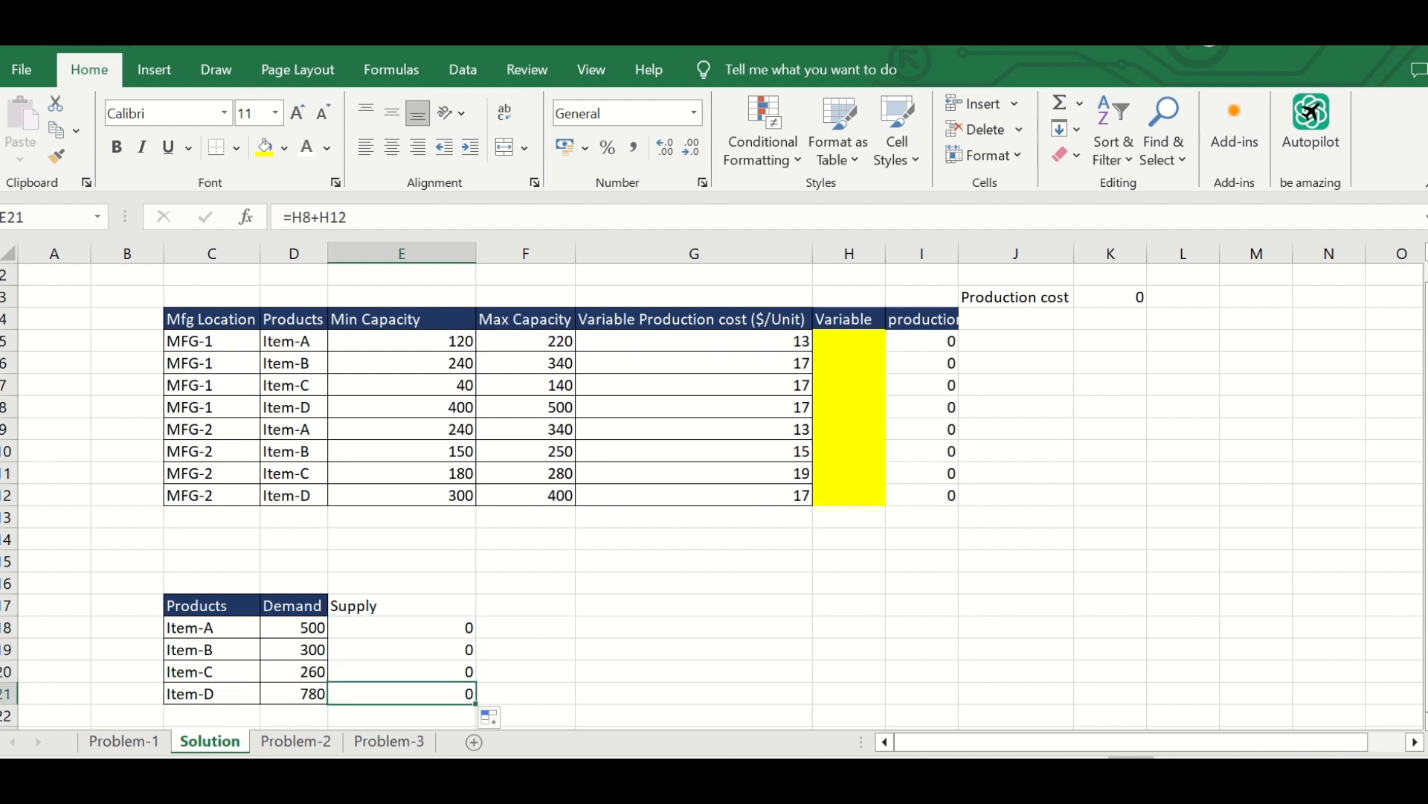
{"action": "key", "text": "F2"}
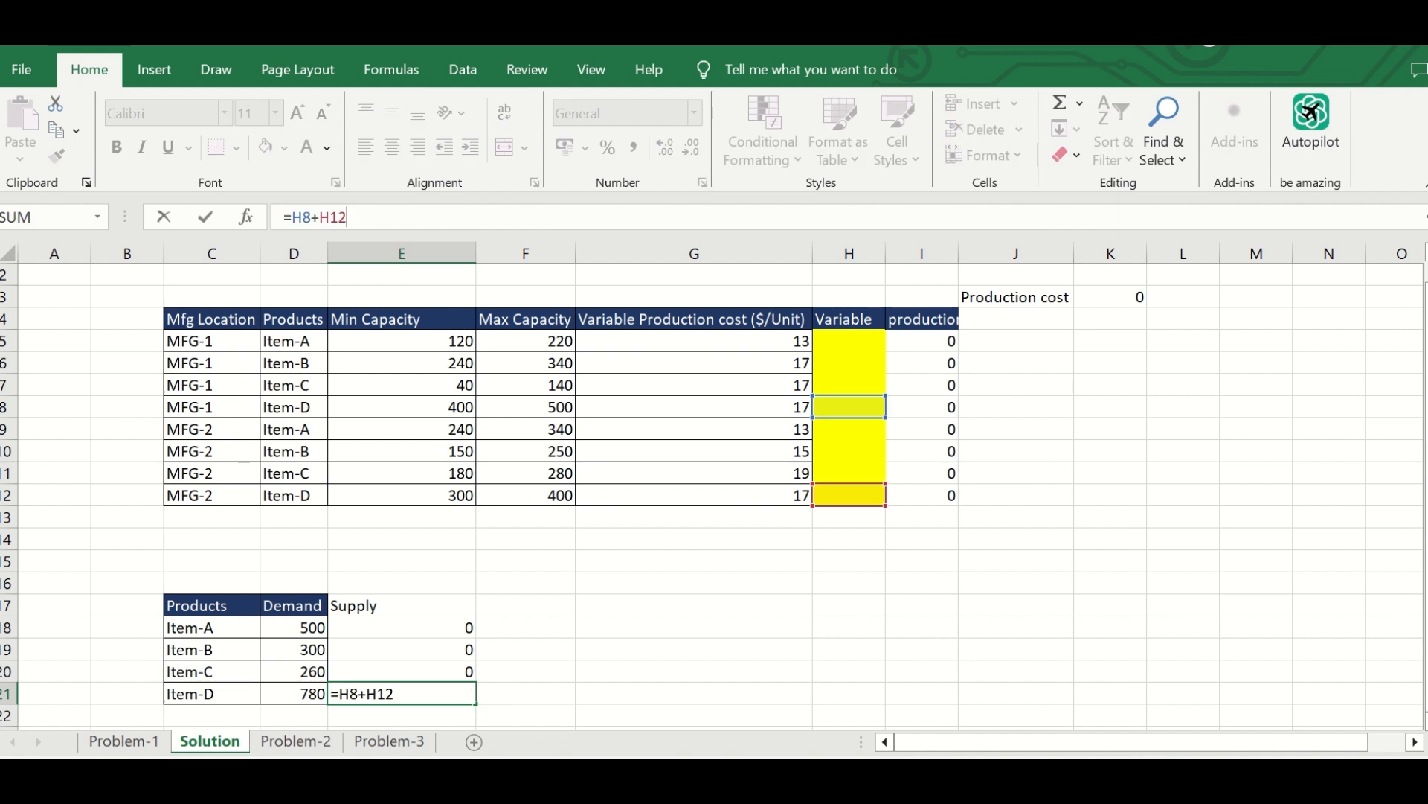
{"action": "key", "text": "Return"}
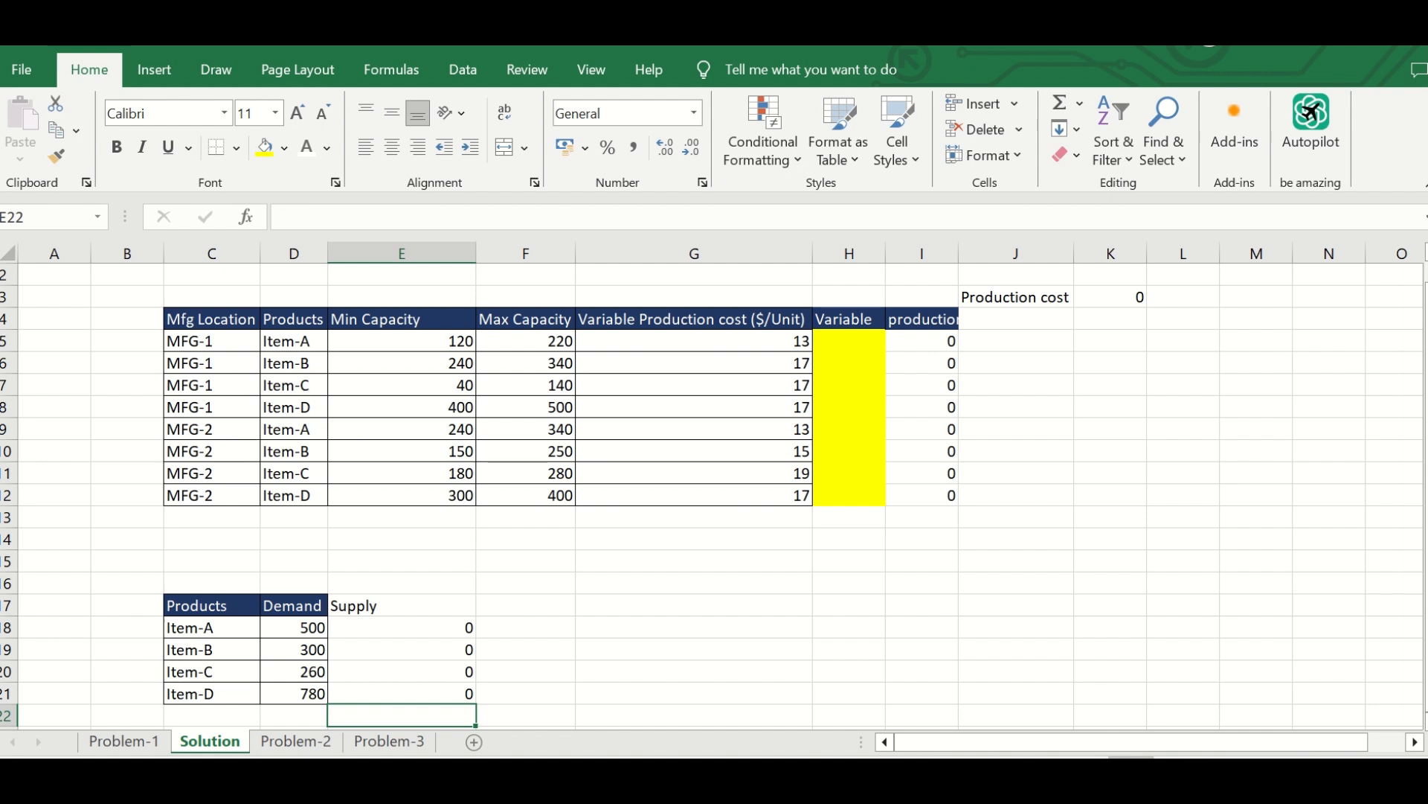
- Apply the Demand header's formatting to the Supply header in E17
{"action": "left_click", "coordinate": [402, 627]}
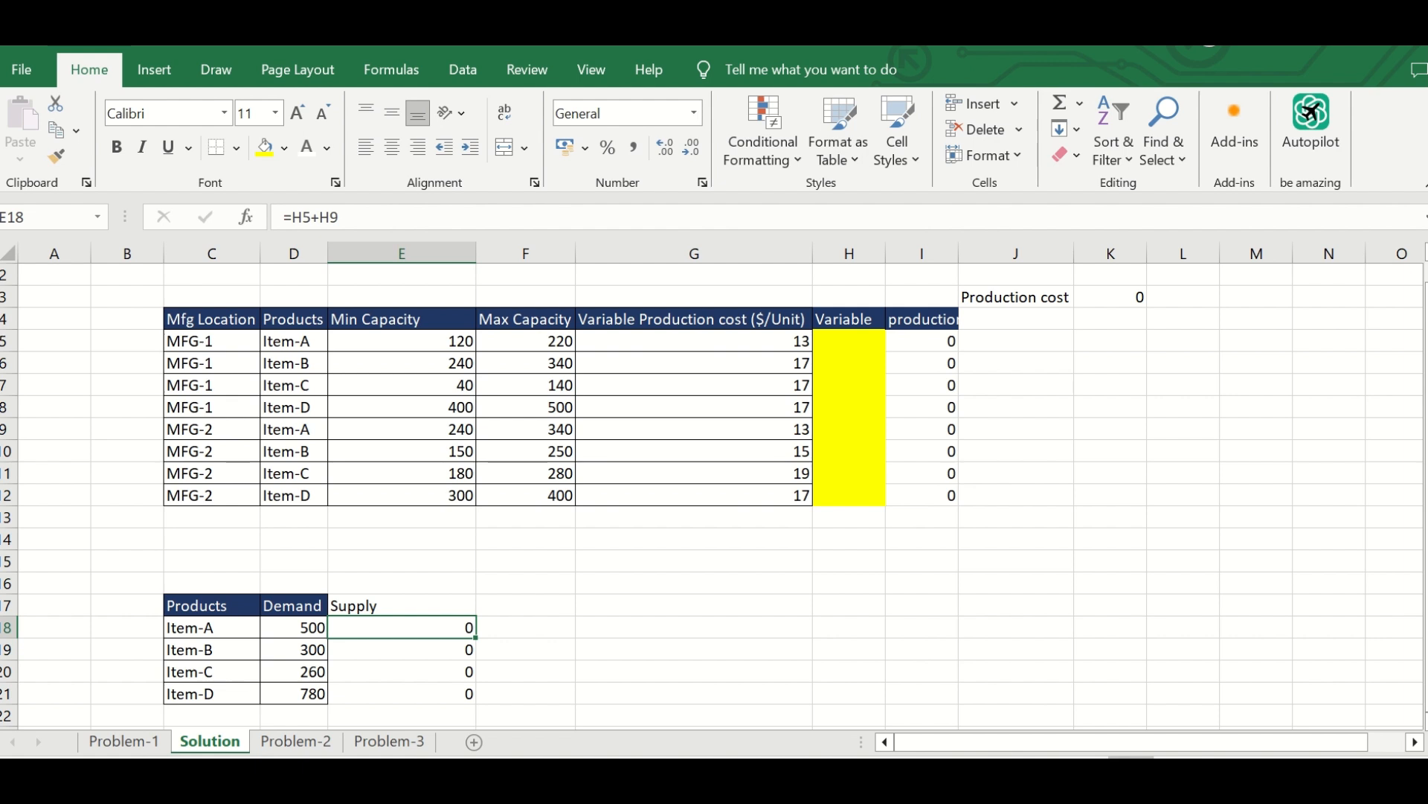
{"action": "left_click", "coordinate": [294, 606]}
{"action": "left_click", "coordinate": [56, 156]}
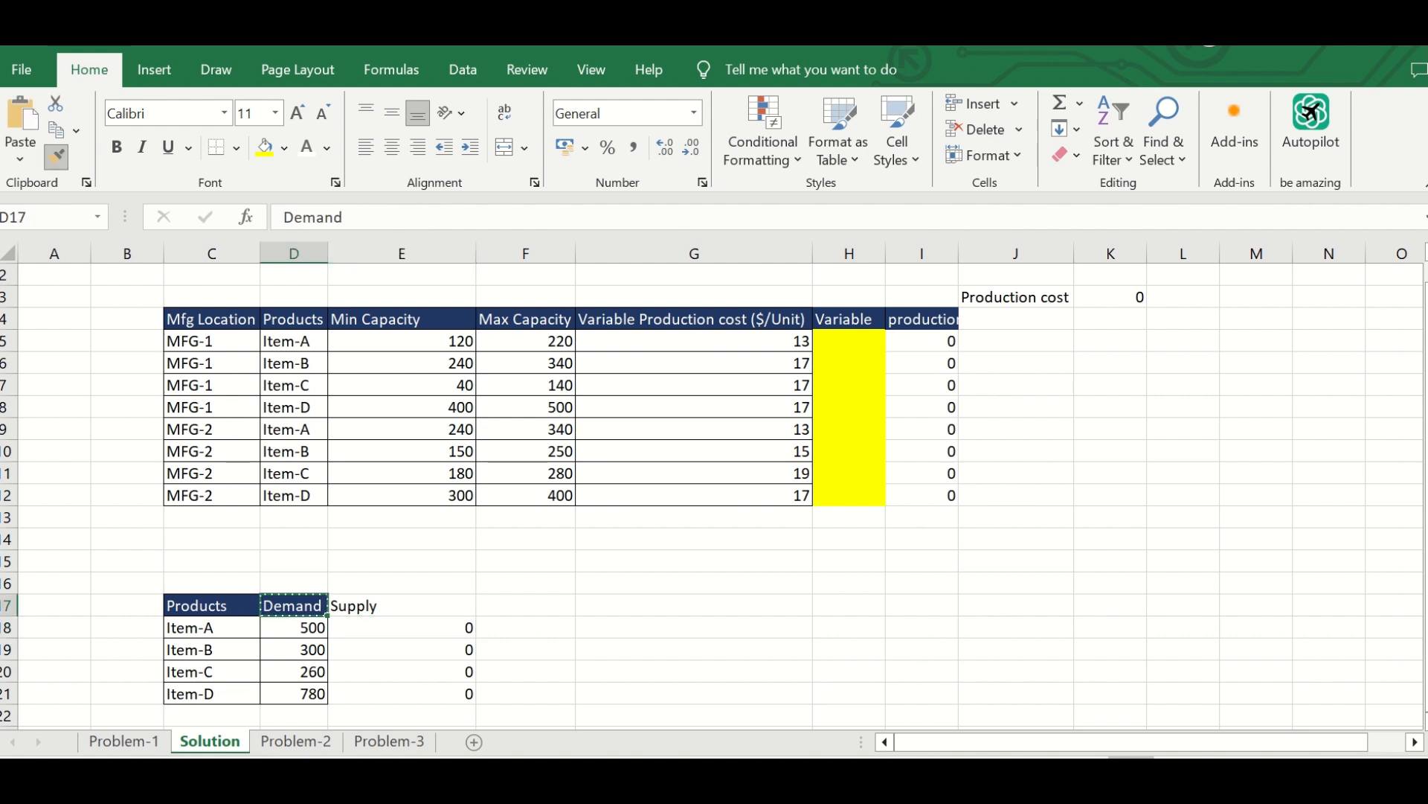
{"action": "left_click", "coordinate": [402, 606]}
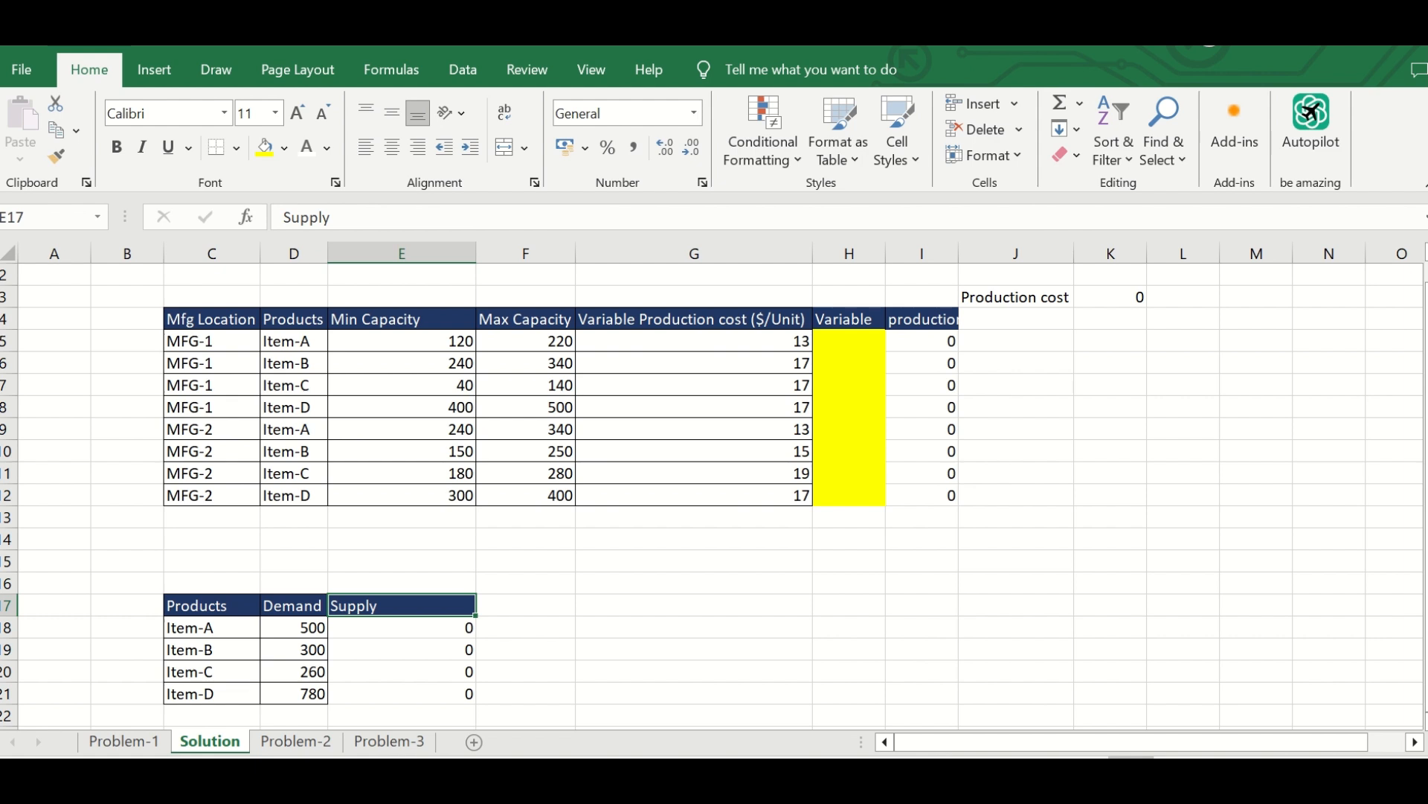
- Enable the Solver Add-in through Excel's add-in options
{"action": "left_click", "coordinate": [463, 69]}
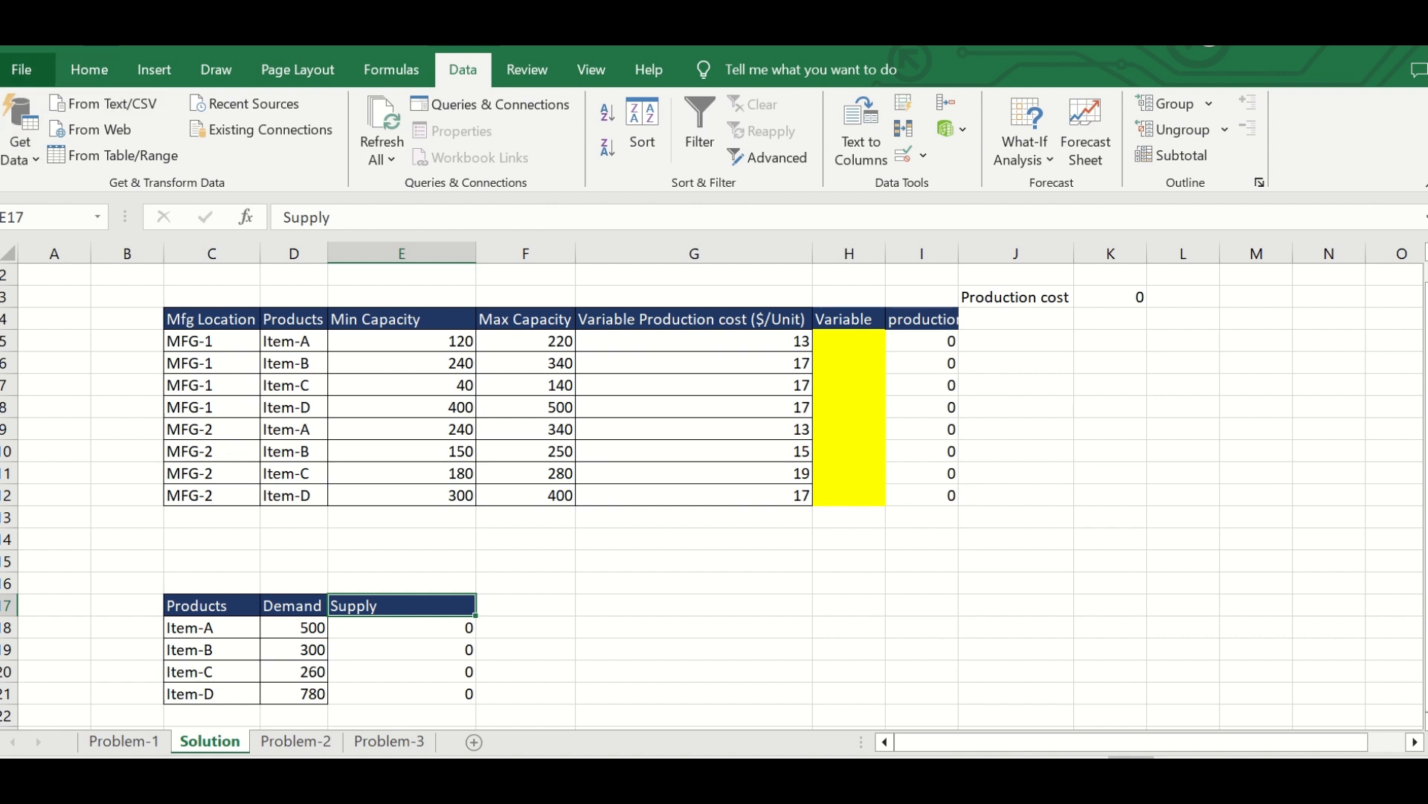
{"action": "left_click", "coordinate": [21, 70]}
{"action": "left_click", "coordinate": [56, 704]}
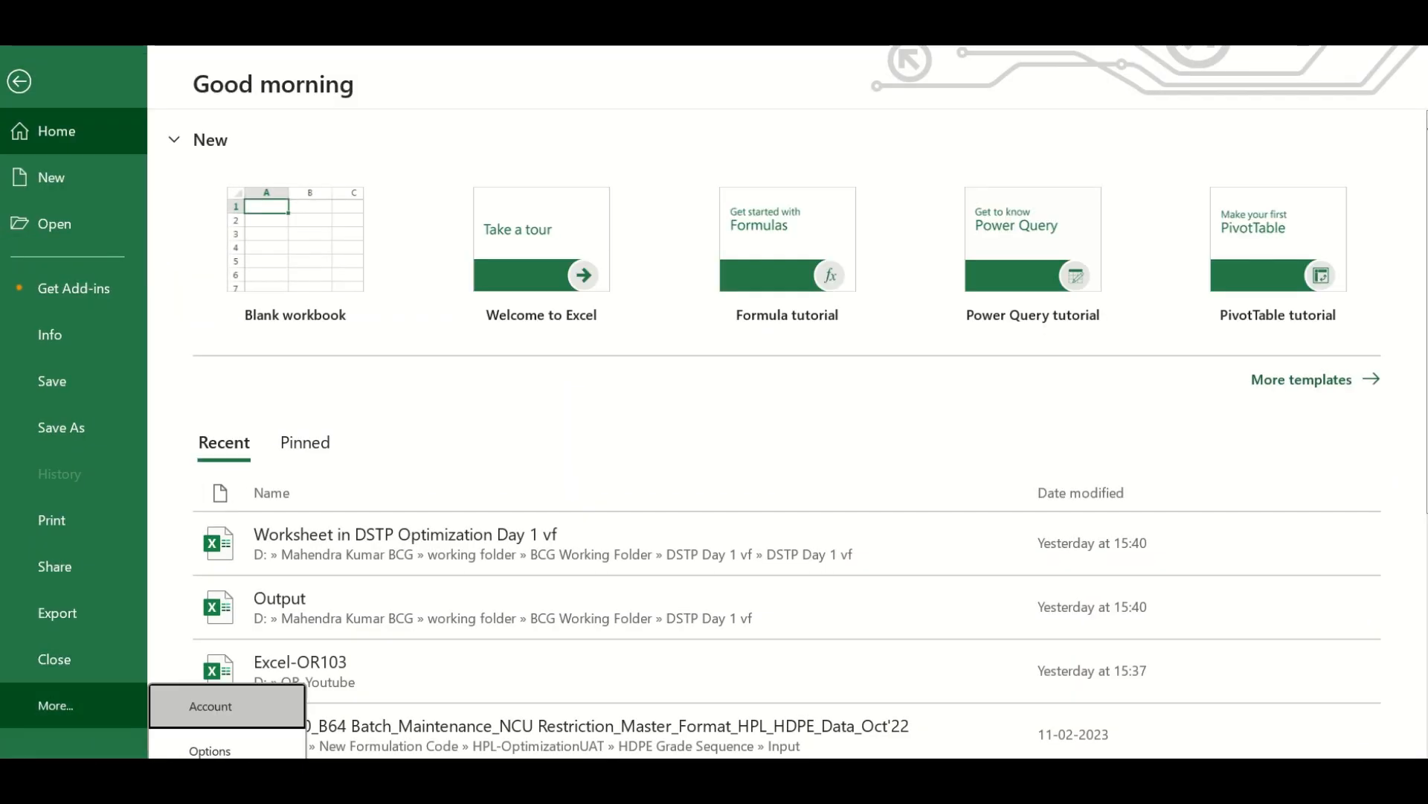
{"action": "left_click", "coordinate": [209, 750]}
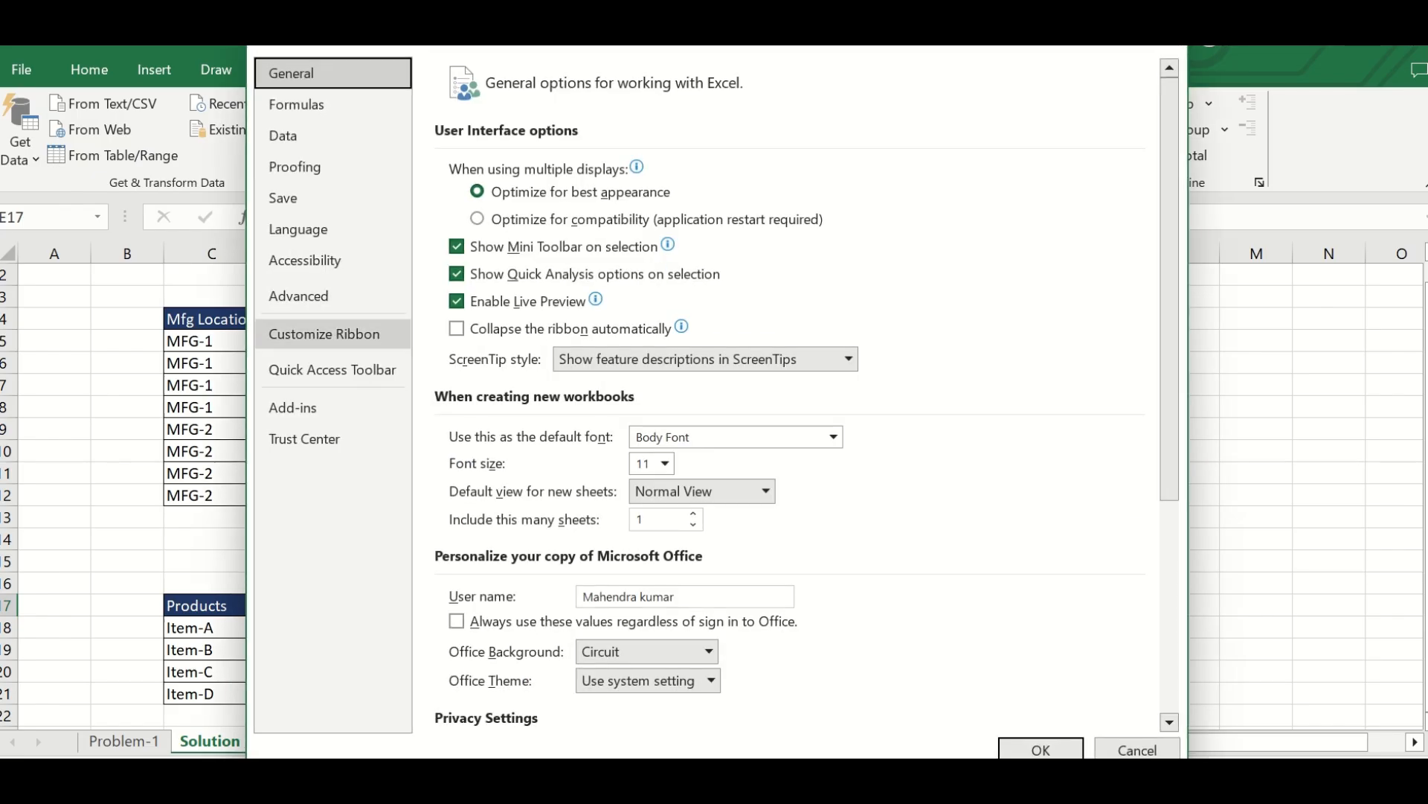
{"action": "left_click", "coordinate": [332, 407]}
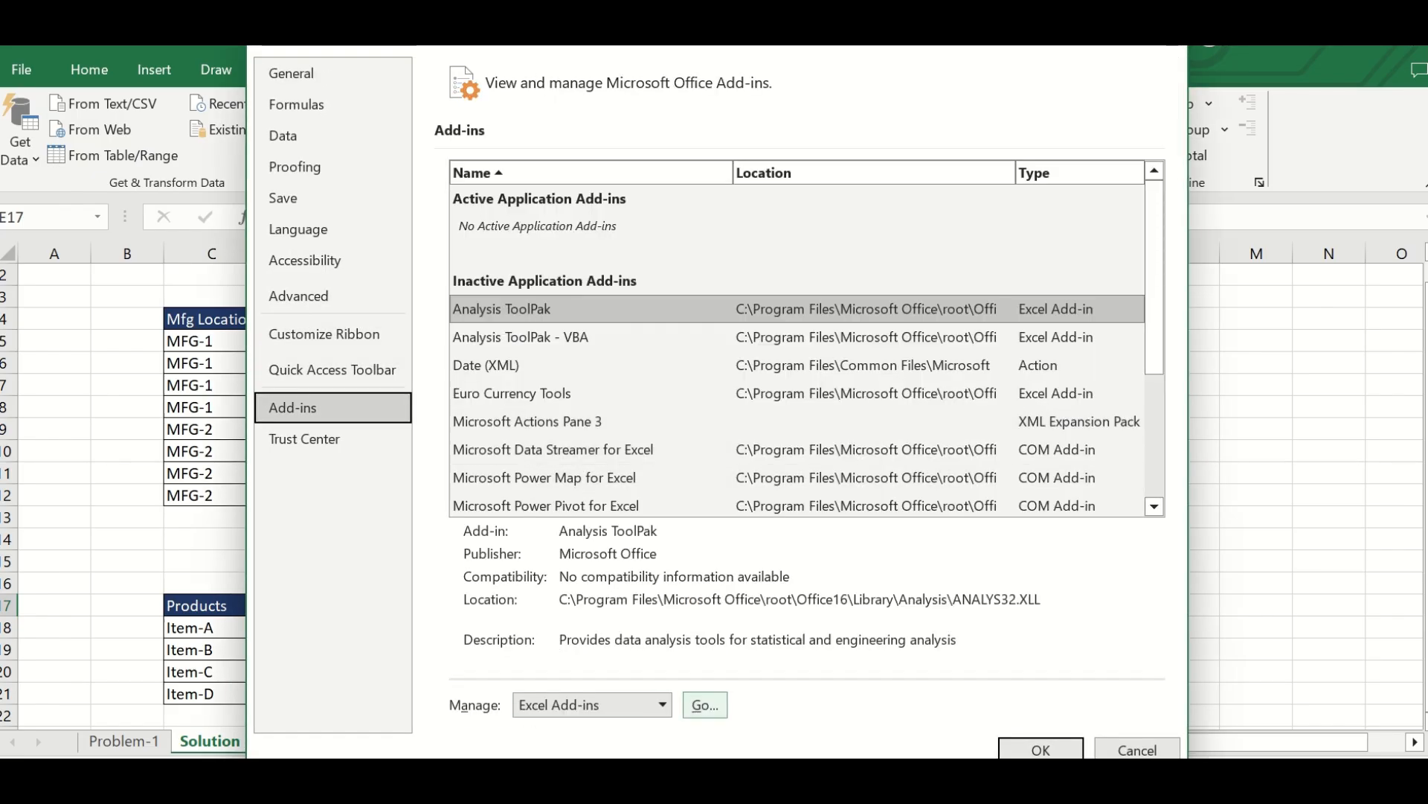
{"action": "left_click", "coordinate": [704, 705]}
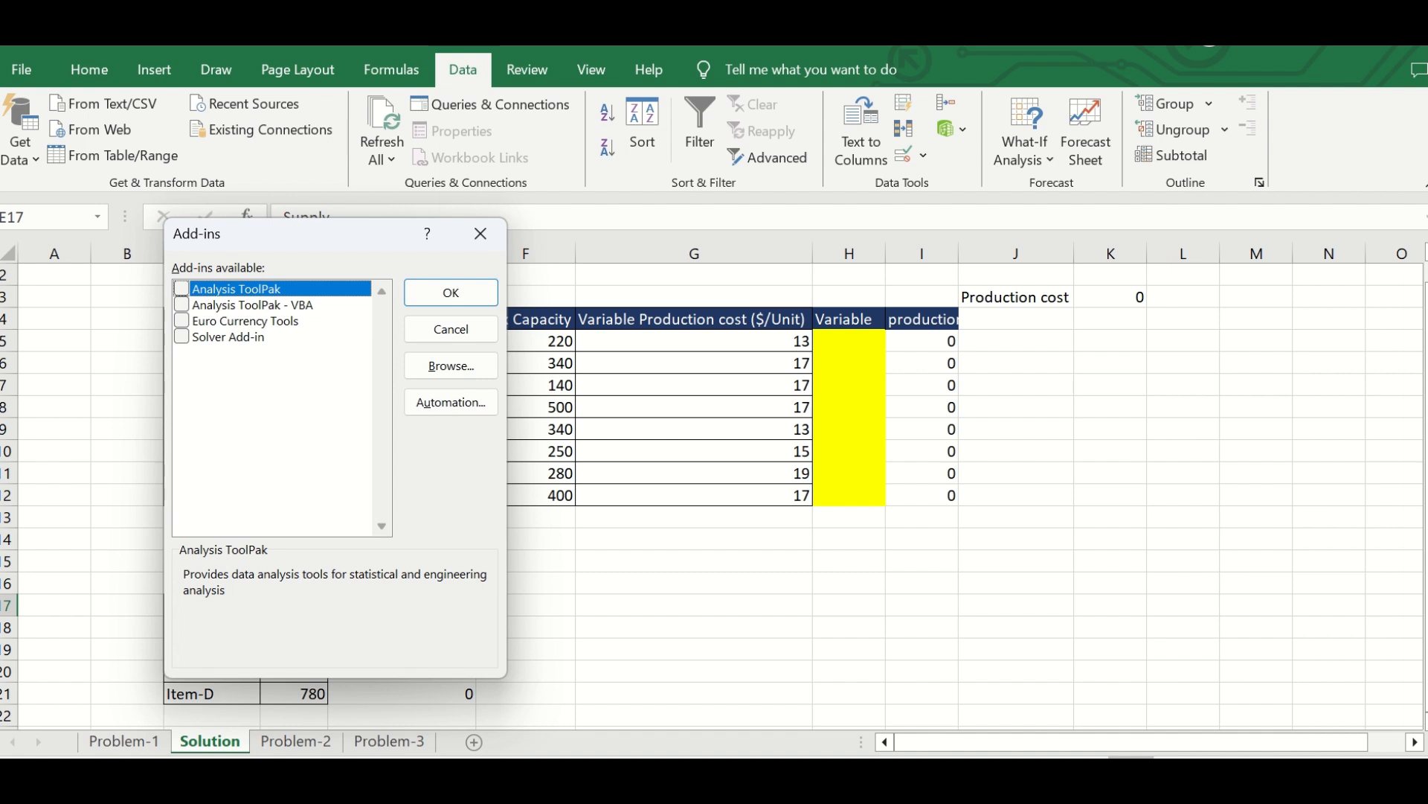
{"action": "left_click", "coordinate": [182, 336]}
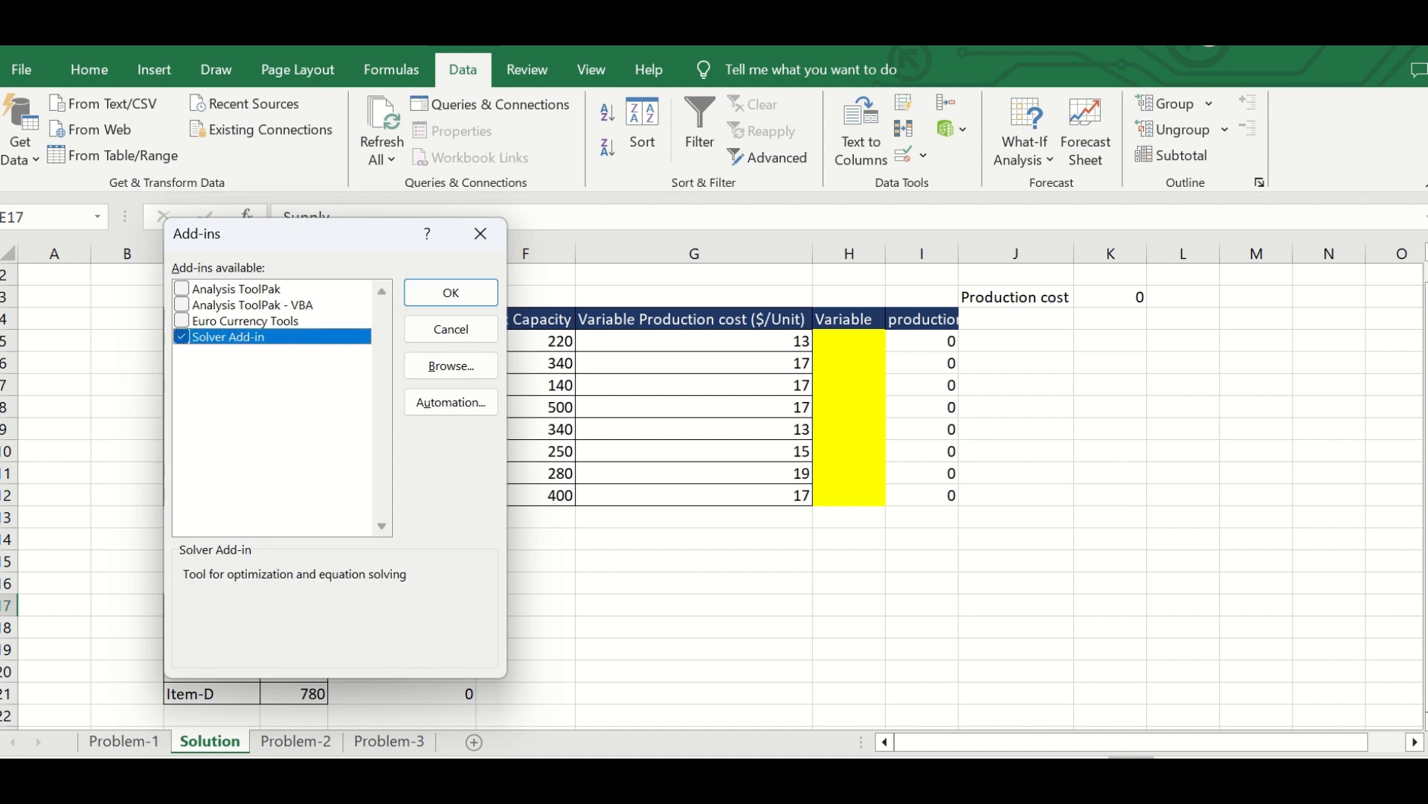
{"action": "left_click", "coordinate": [451, 292]}
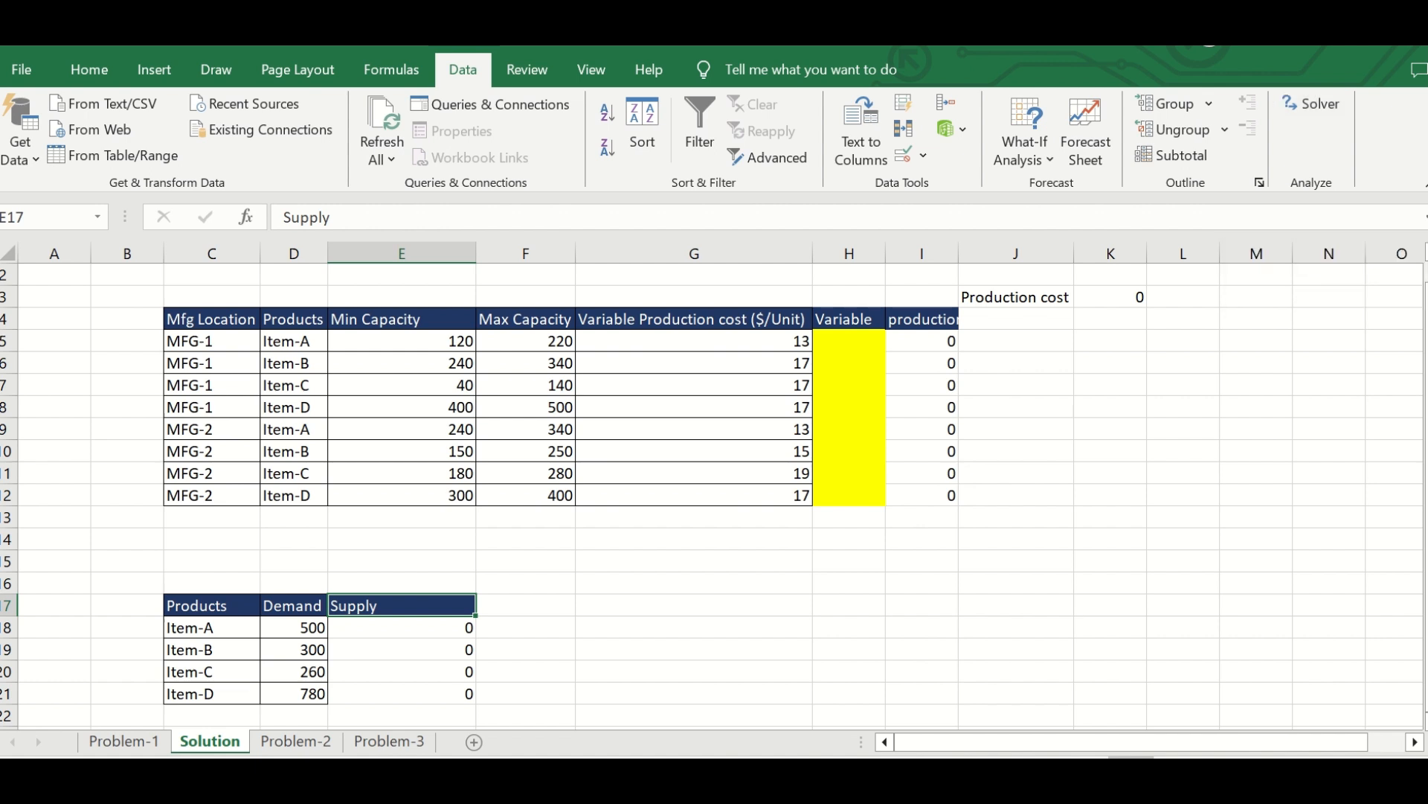
- Label the total production cost cell by entering "objective function" above it in K2
{"action": "left_click", "coordinate": [923, 342]}
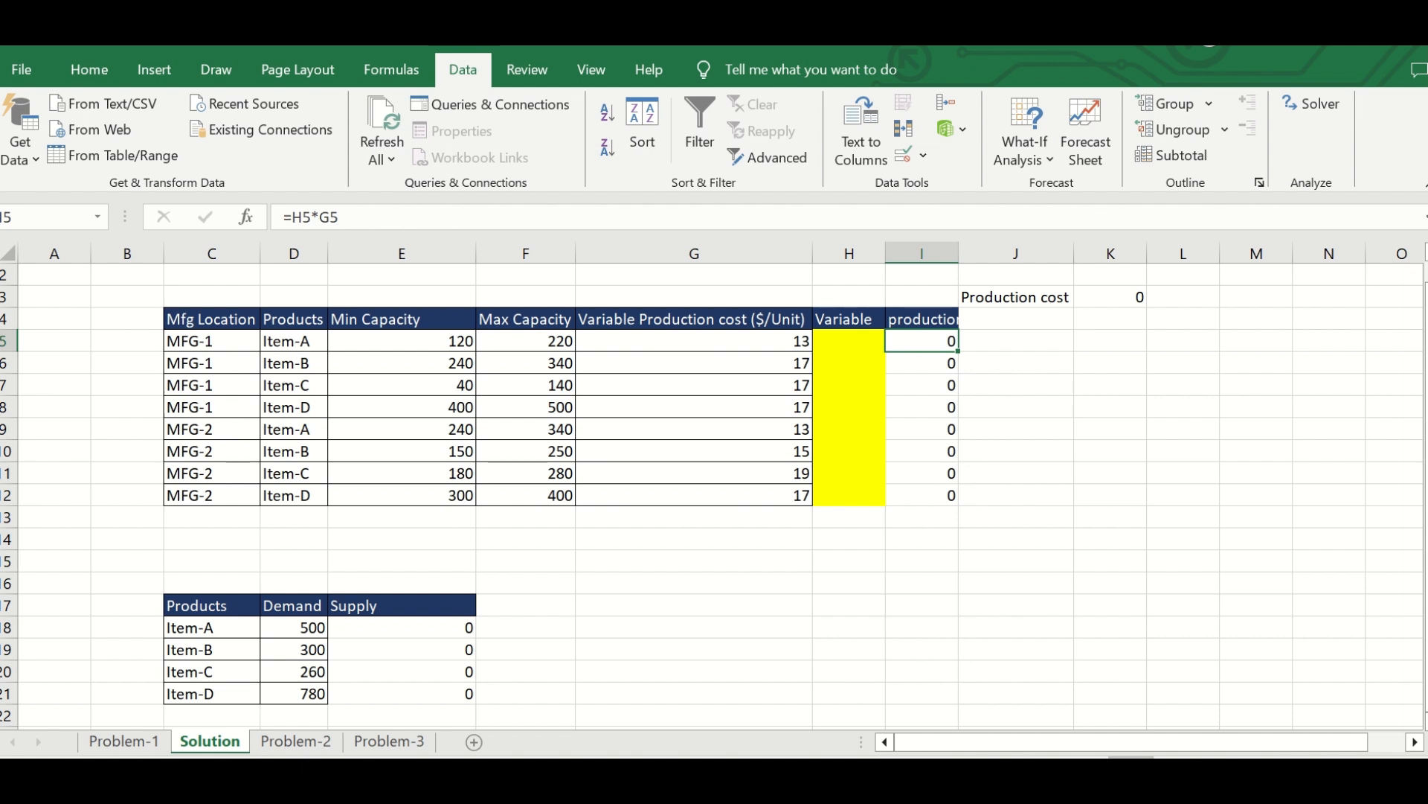
{"action": "left_click", "coordinate": [1110, 297]}
{"action": "left_click", "coordinate": [1110, 275]}
{"action": "type", "text": "objec"}
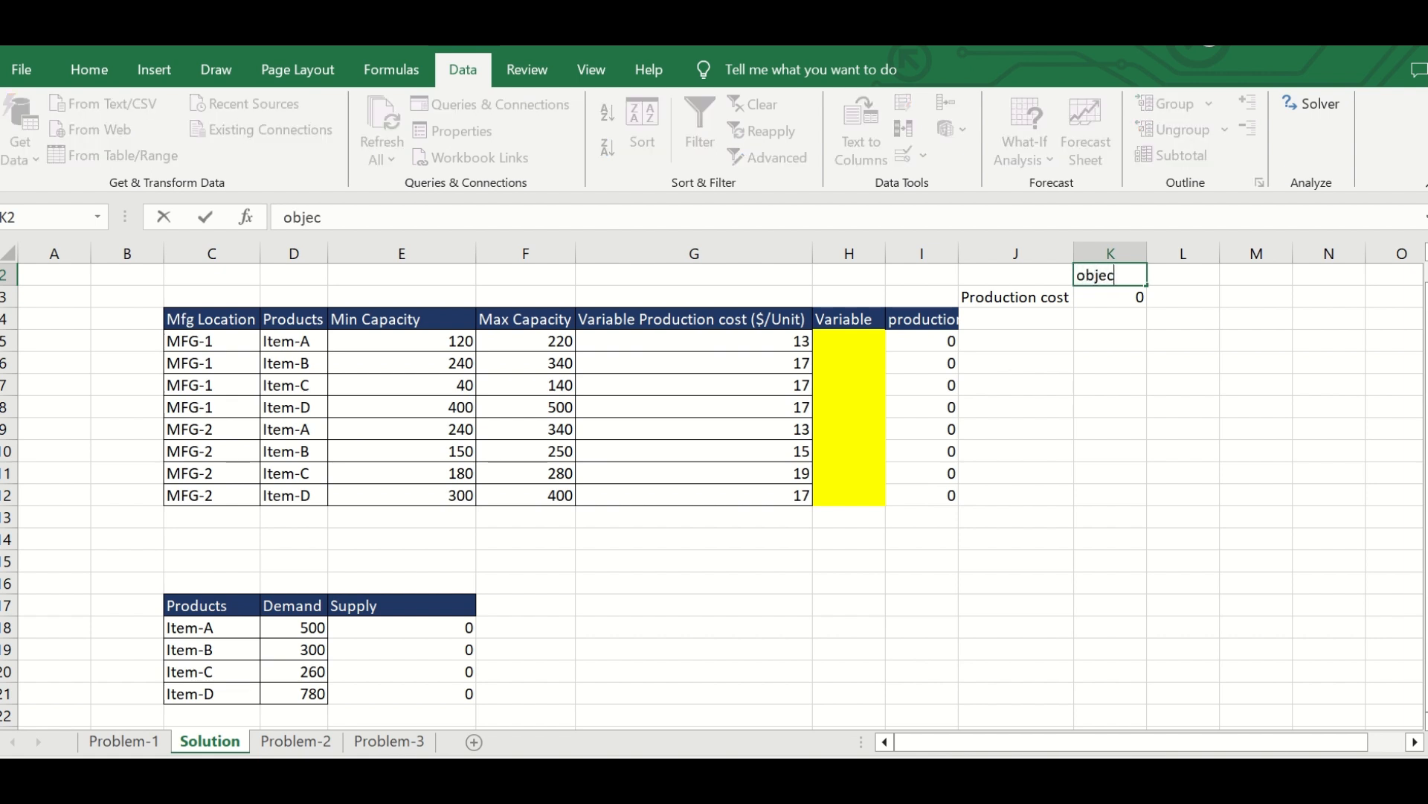
{"action": "type", "text": "tive function"}
{"action": "key", "text": "Return"}
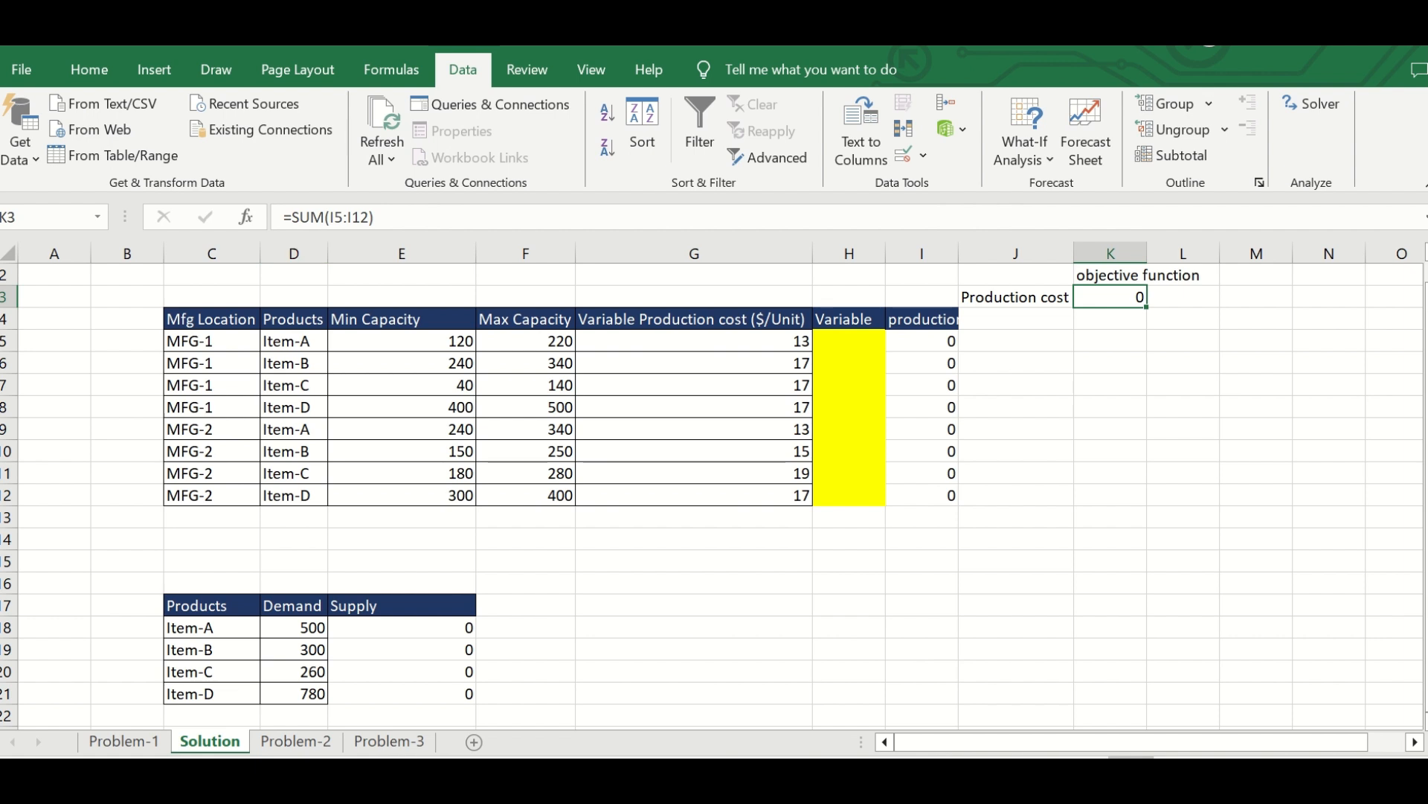
- Fill the production cost cell K3 with yellow to mark it as the objective
{"action": "left_click", "coordinate": [89, 69]}
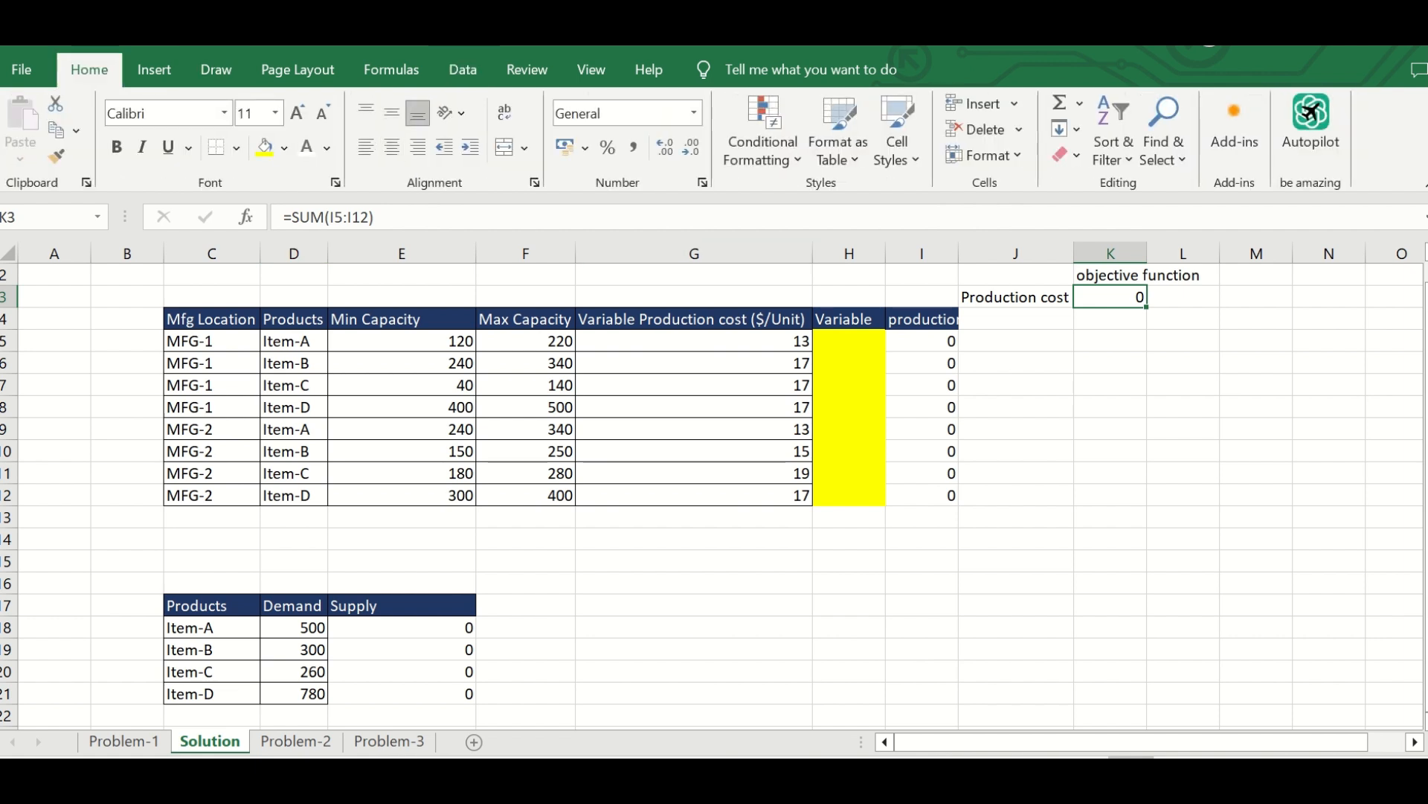
{"action": "left_click", "coordinate": [265, 146]}
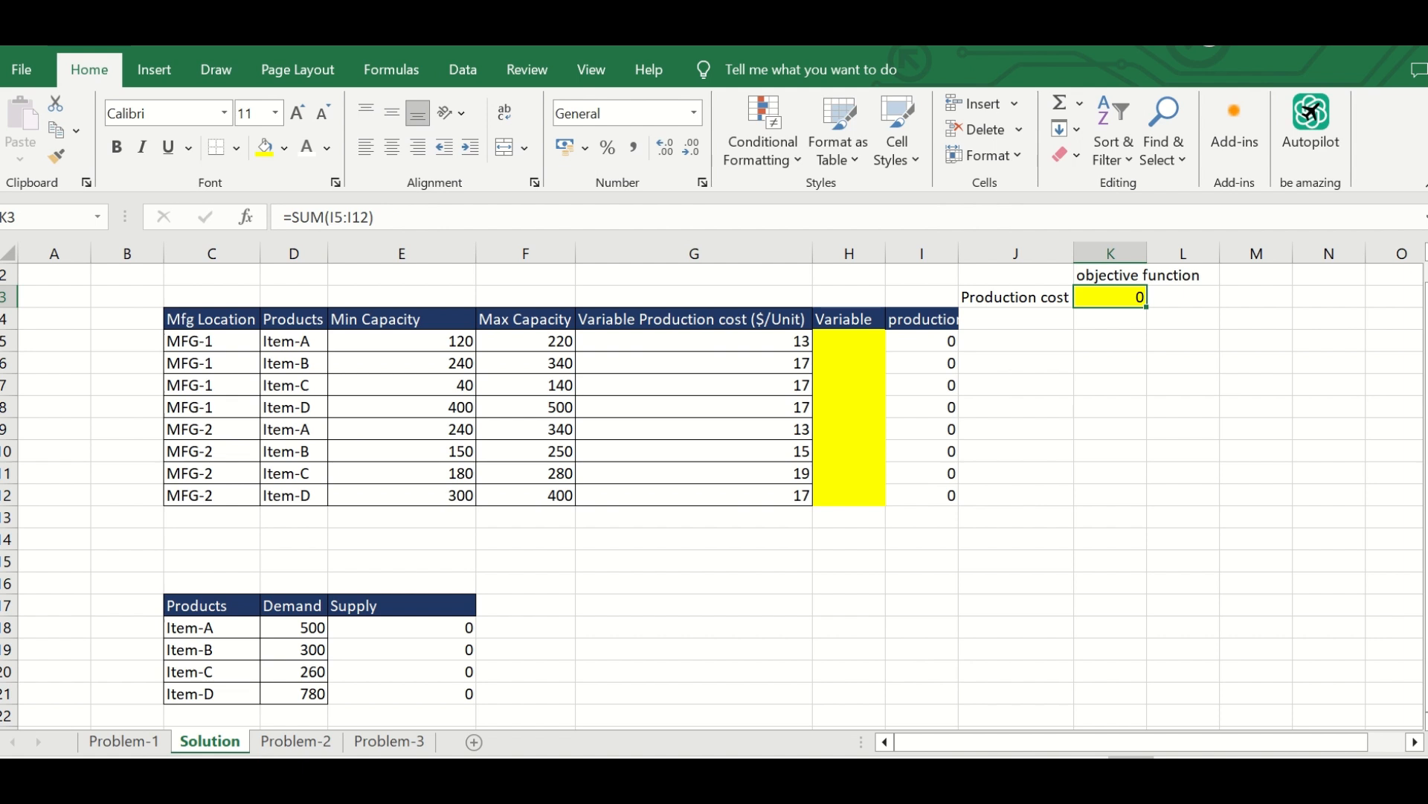
- Open Solver and reset all of its previously saved parameters, including the objective, variable cells and constraints
{"action": "left_click_drag", "start_coordinate": [849, 341], "coordinate": [849, 495]}
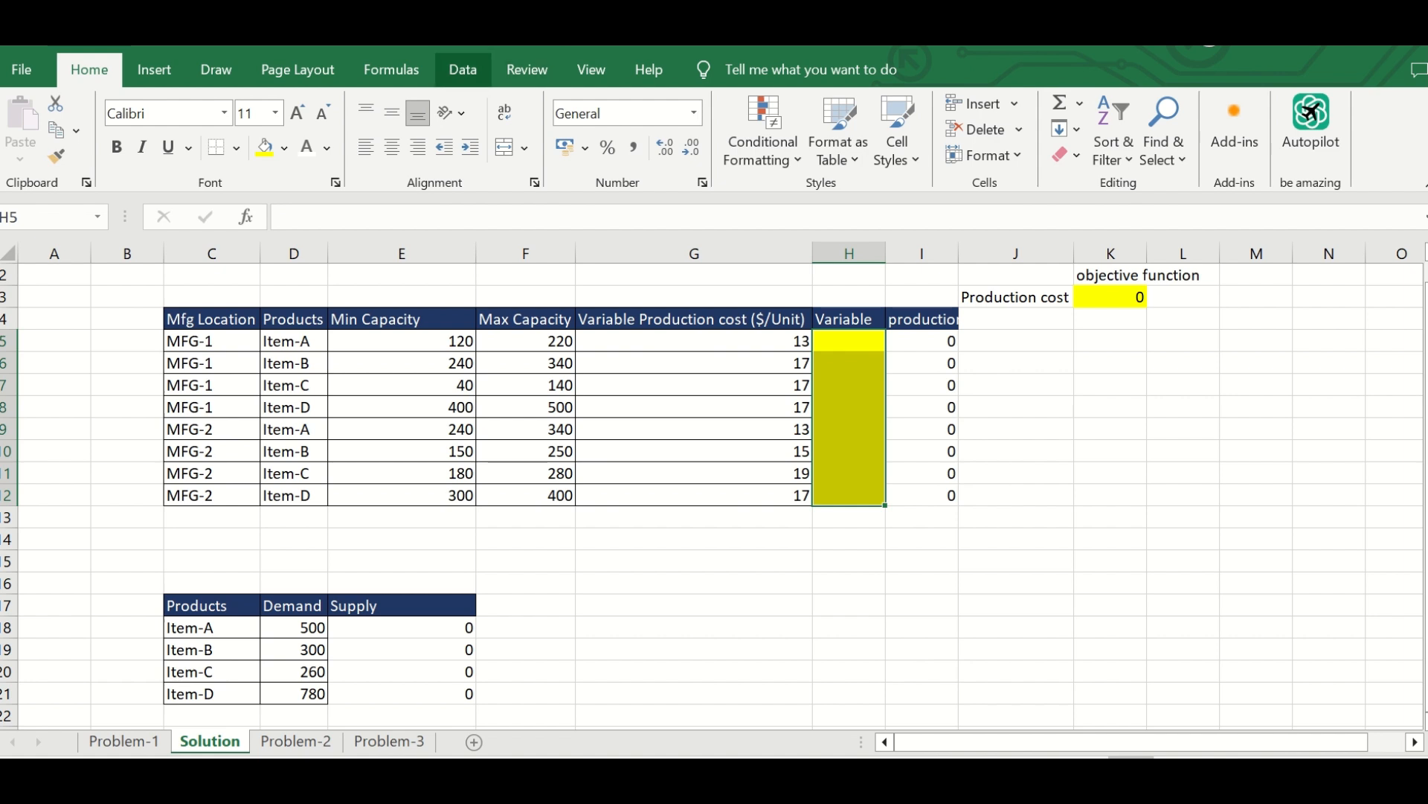
{"action": "left_click", "coordinate": [463, 70]}
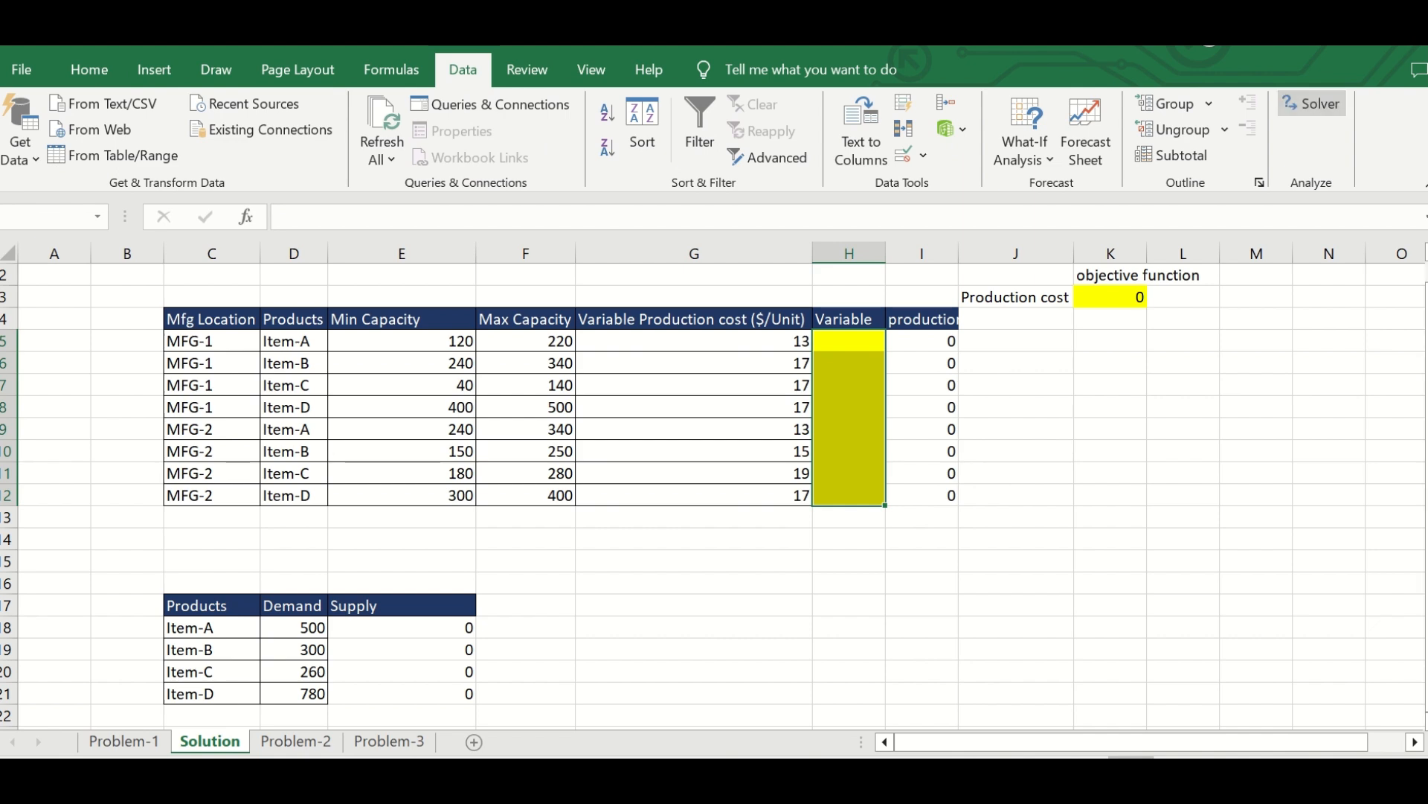
{"action": "left_click", "coordinate": [1312, 103]}
{"action": "left_click_drag", "start_coordinate": [320, 137], "coordinate": [961, 337]}
{"action": "left_click_drag", "start_coordinate": [1042, 84], "coordinate": [1087, 338]}
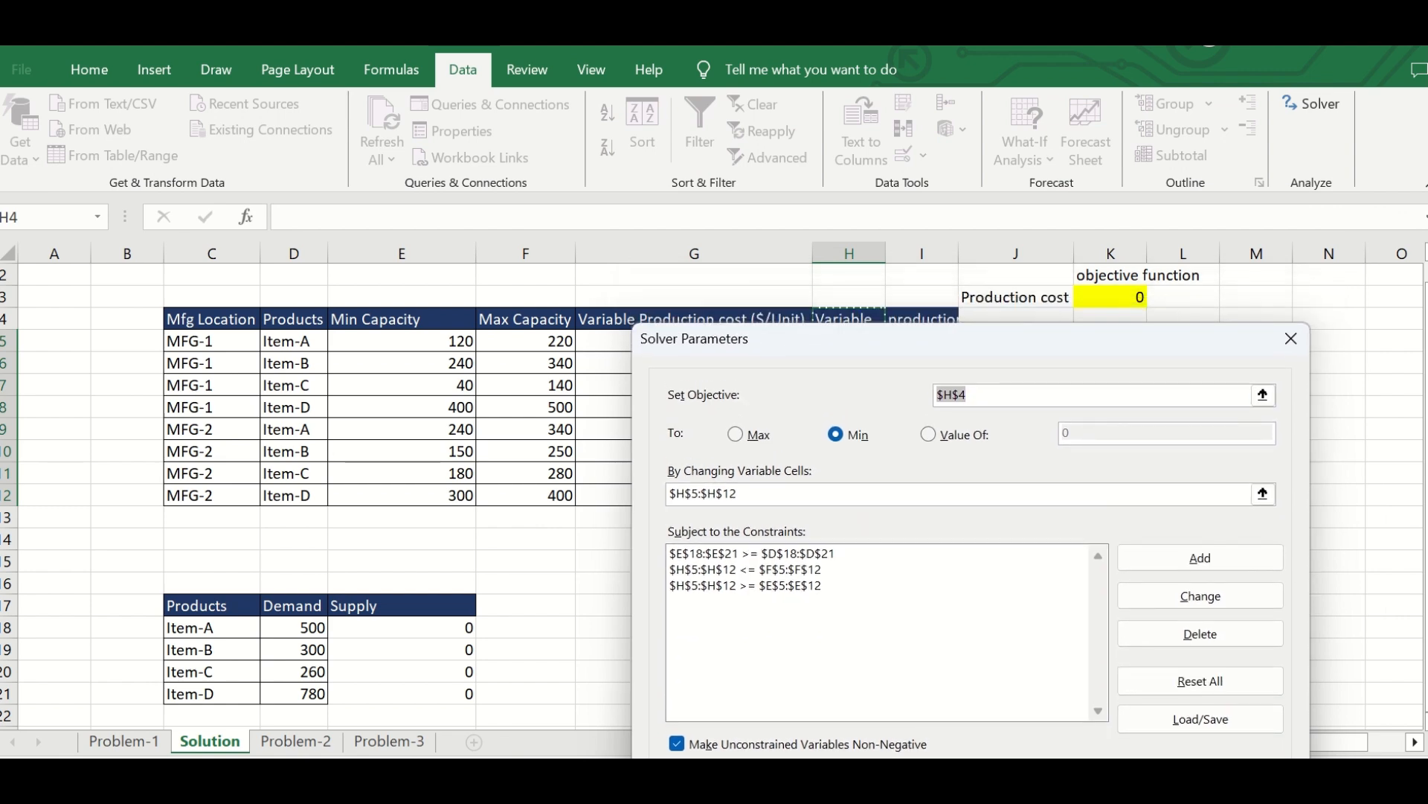
{"action": "left_click", "coordinate": [1111, 296]}
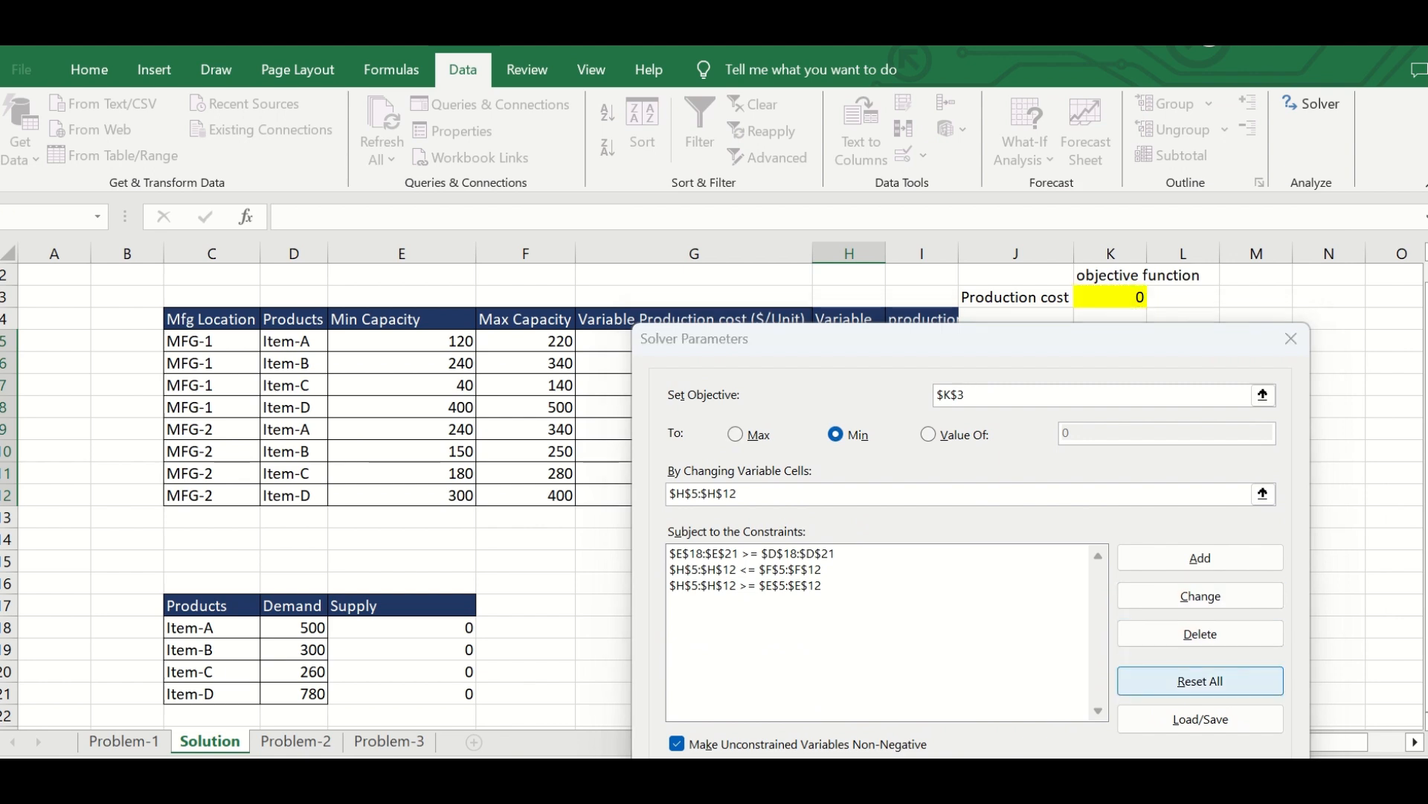
{"action": "left_click", "coordinate": [1200, 681]}
{"action": "key", "text": "Return"}
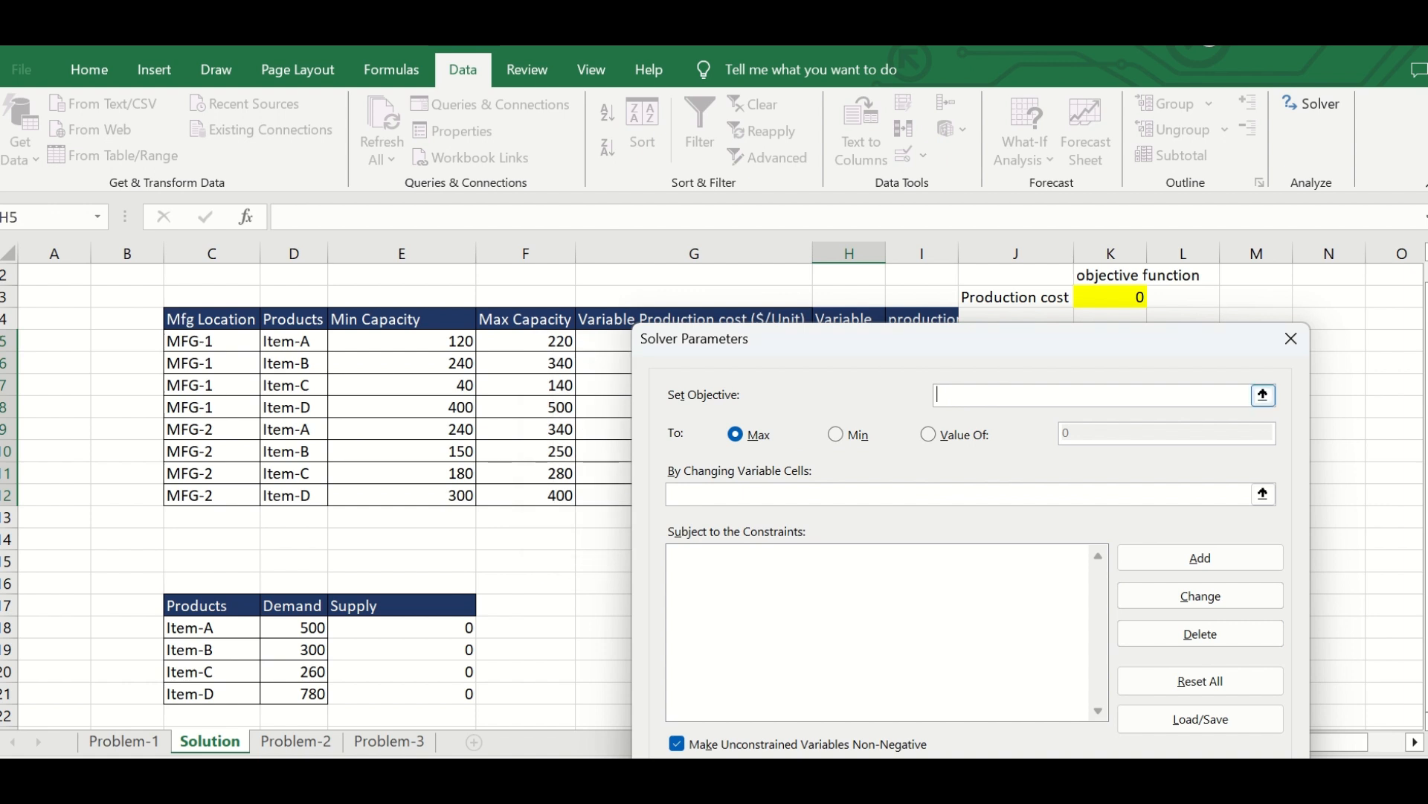
- Set the Solver objective to minimize K3 by changing the variable cells H5:H12
{"action": "left_click", "coordinate": [1110, 297]}
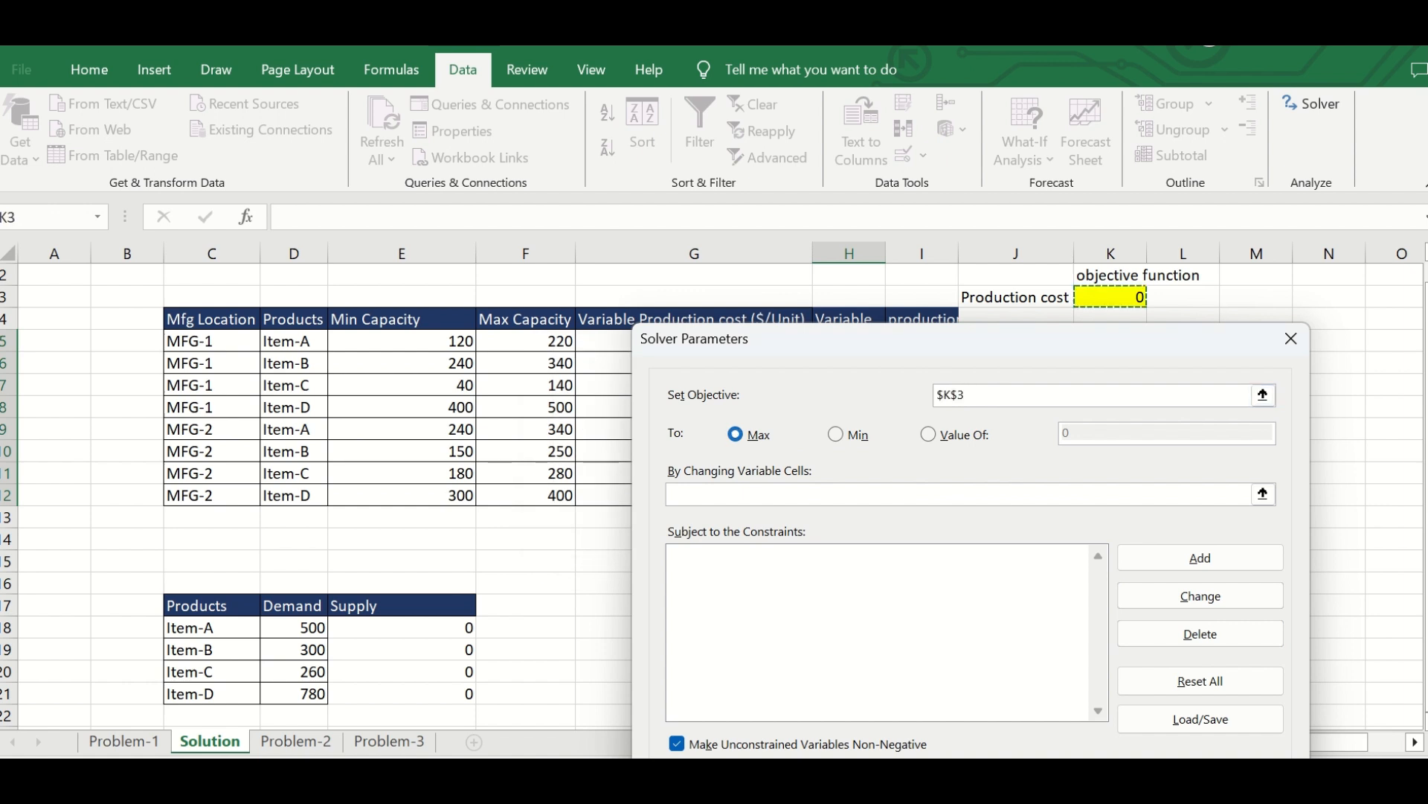
{"action": "left_click", "coordinate": [837, 433]}
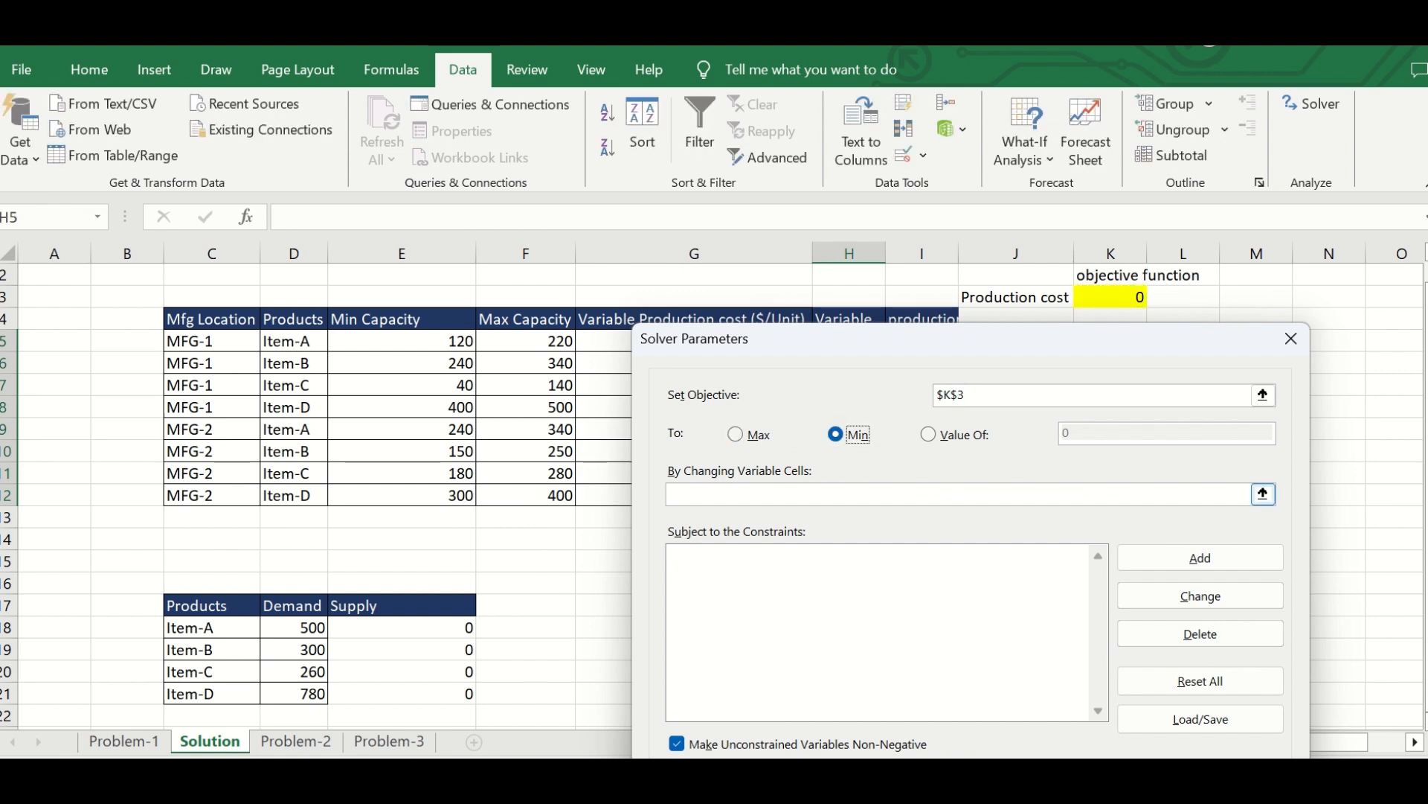
{"action": "left_click", "coordinate": [960, 494]}
{"action": "left_click_drag", "start_coordinate": [959, 339], "coordinate": [448, 160]}
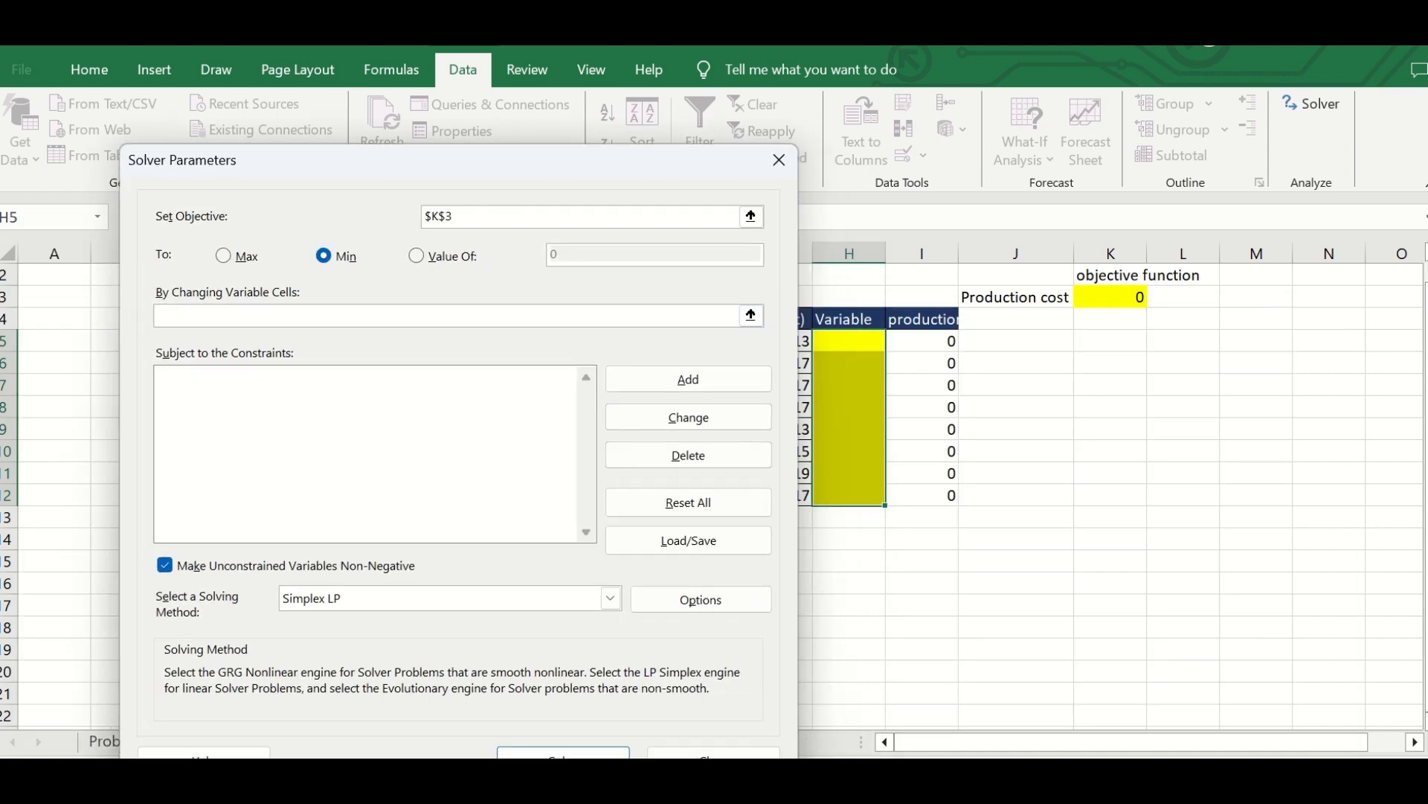
{"action": "left_click_drag", "start_coordinate": [849, 342], "coordinate": [881, 497]}
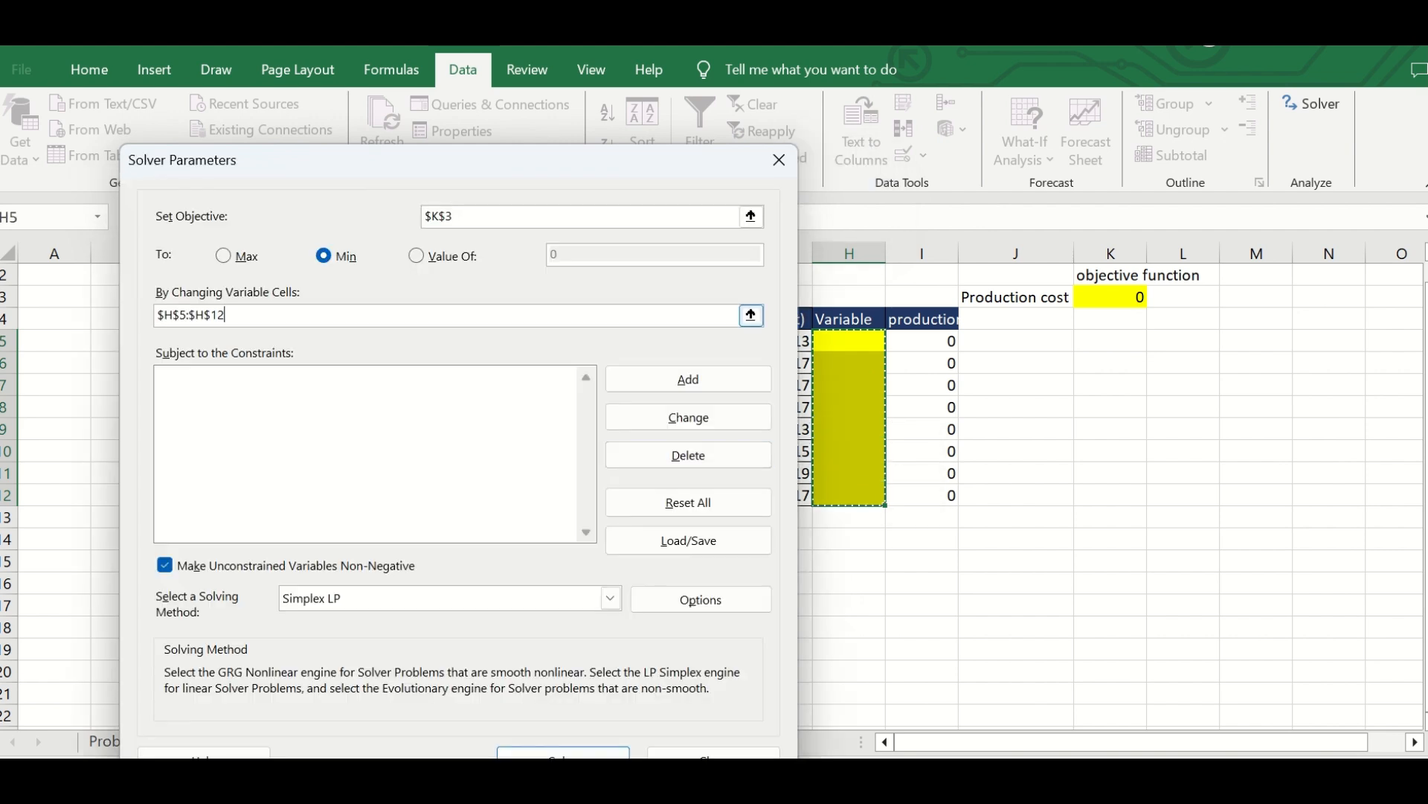
- Add a Solver constraint that supply E18:E21 is greater than or equal to demand D18:D21
{"action": "left_click", "coordinate": [365, 439]}
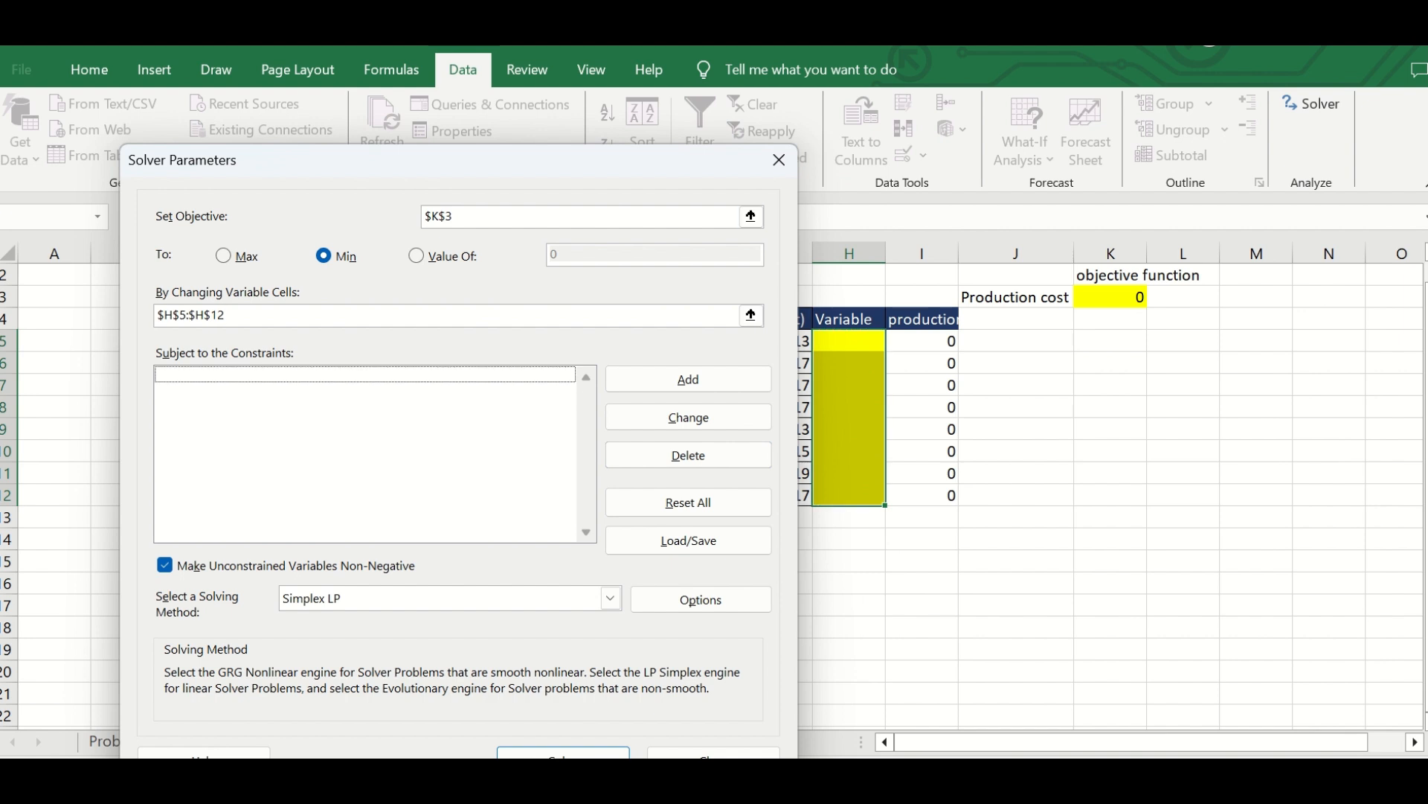
{"action": "left_click_drag", "start_coordinate": [595, 160], "coordinate": [467, 92]}
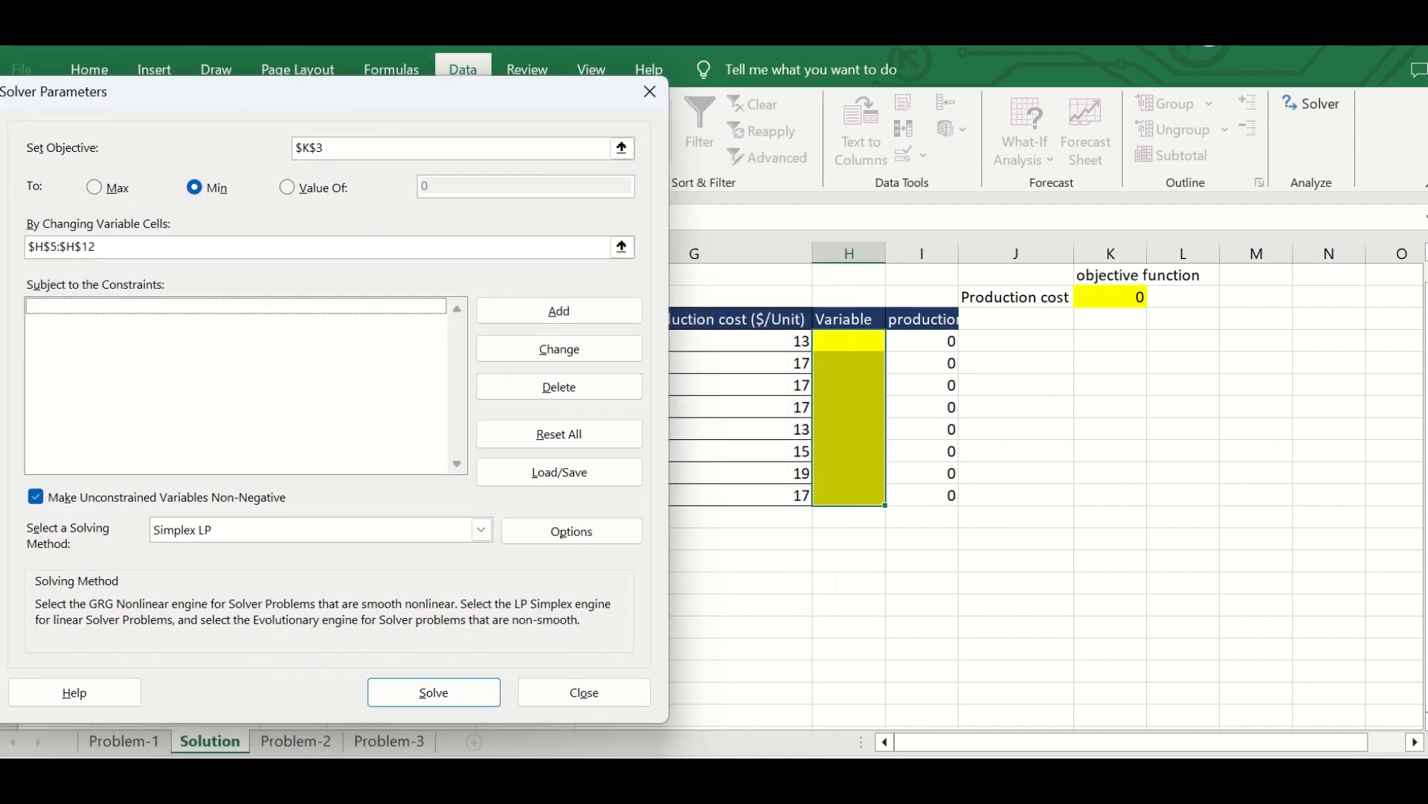
{"action": "left_click", "coordinate": [559, 311]}
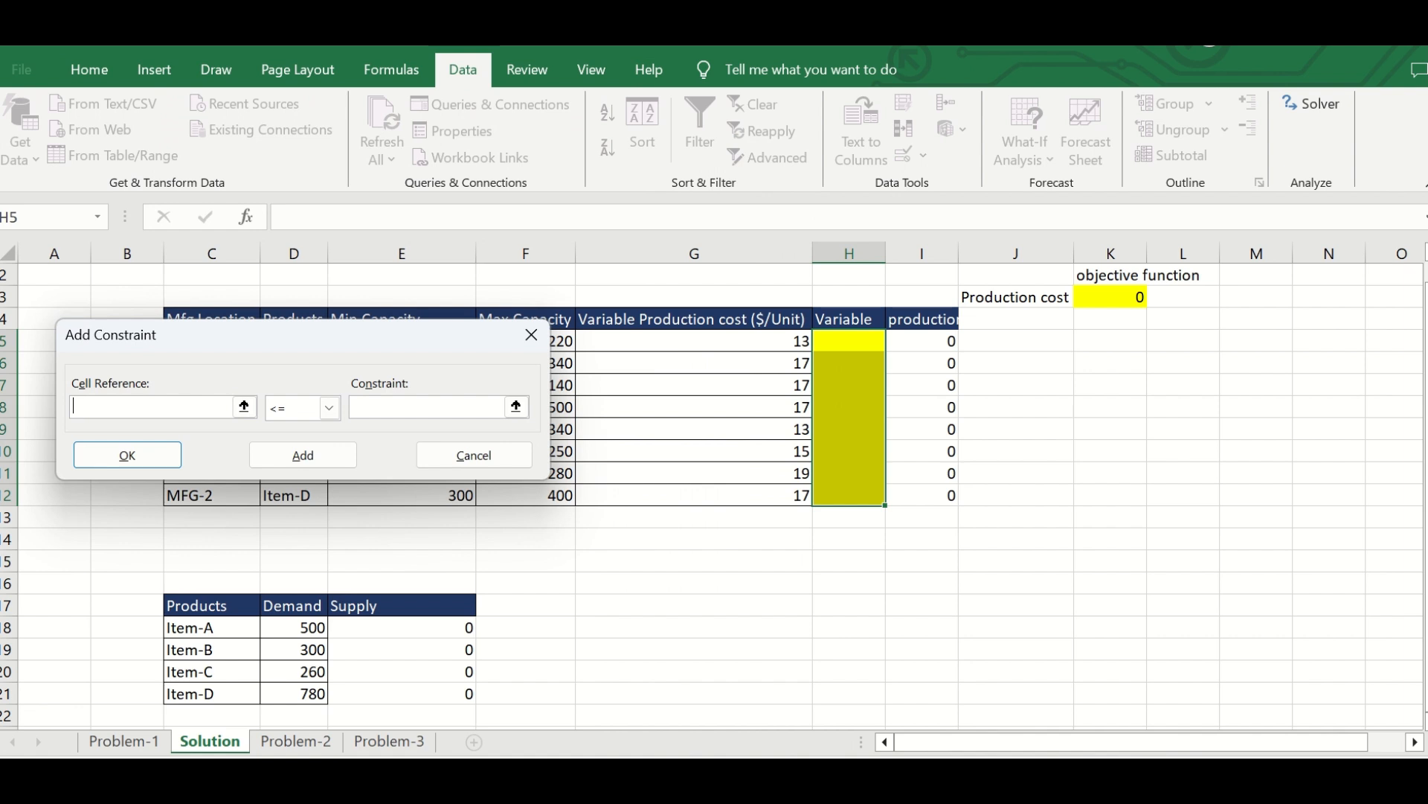
{"action": "left_click", "coordinate": [329, 408]}
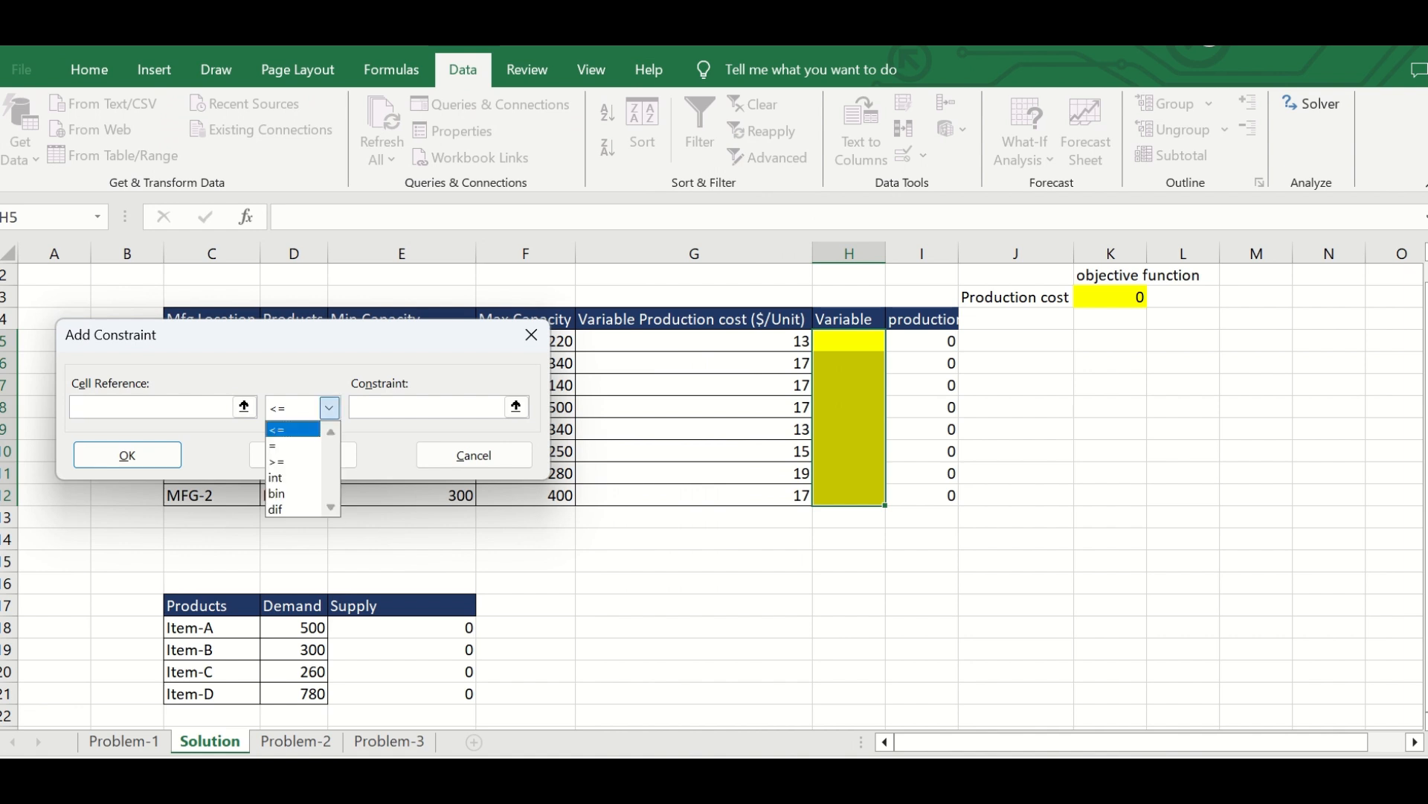
{"action": "left_click", "coordinate": [516, 407]}
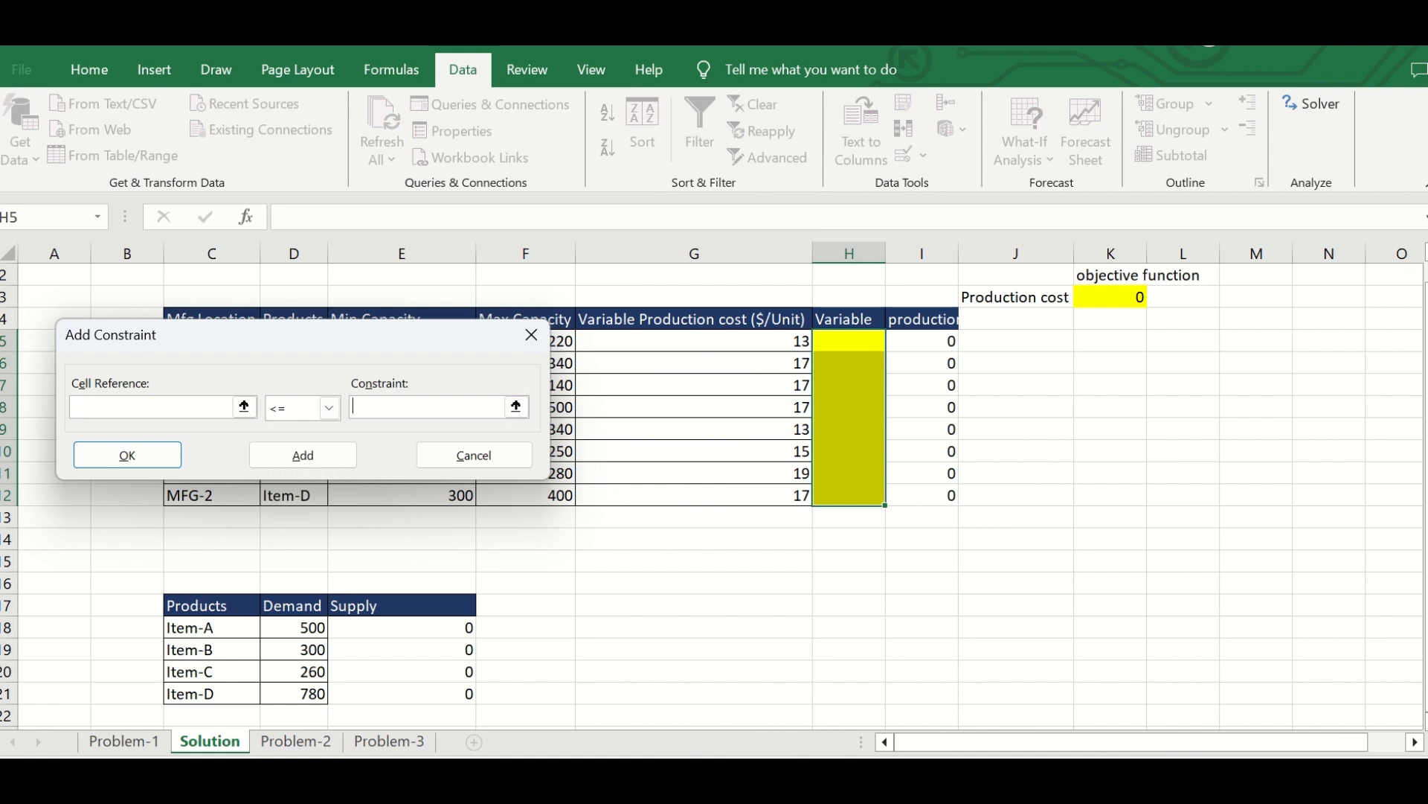
{"action": "left_click", "coordinate": [157, 407]}
{"action": "left_click_drag", "start_coordinate": [298, 335], "coordinate": [320, 157]}
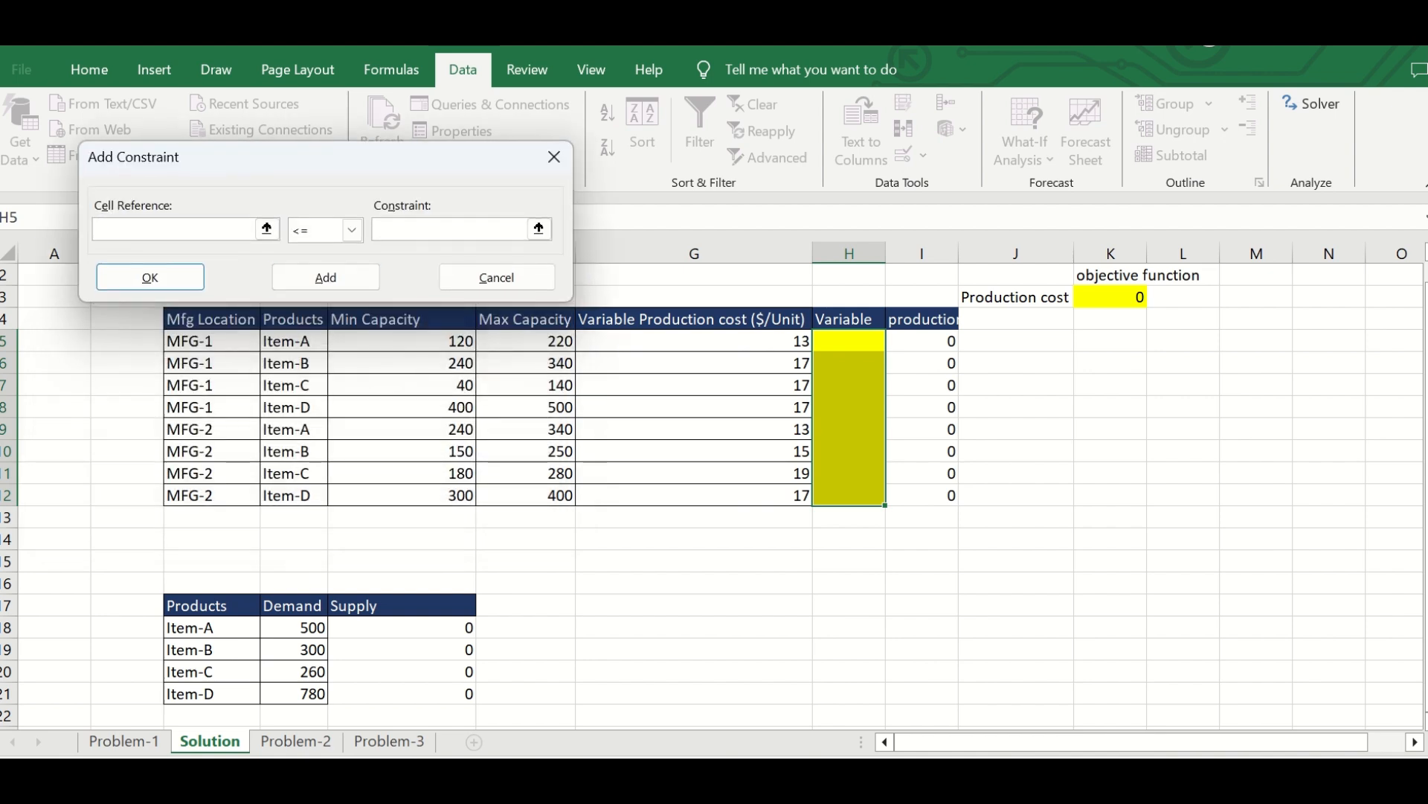
{"action": "left_click_drag", "start_coordinate": [417, 628], "coordinate": [468, 701]}
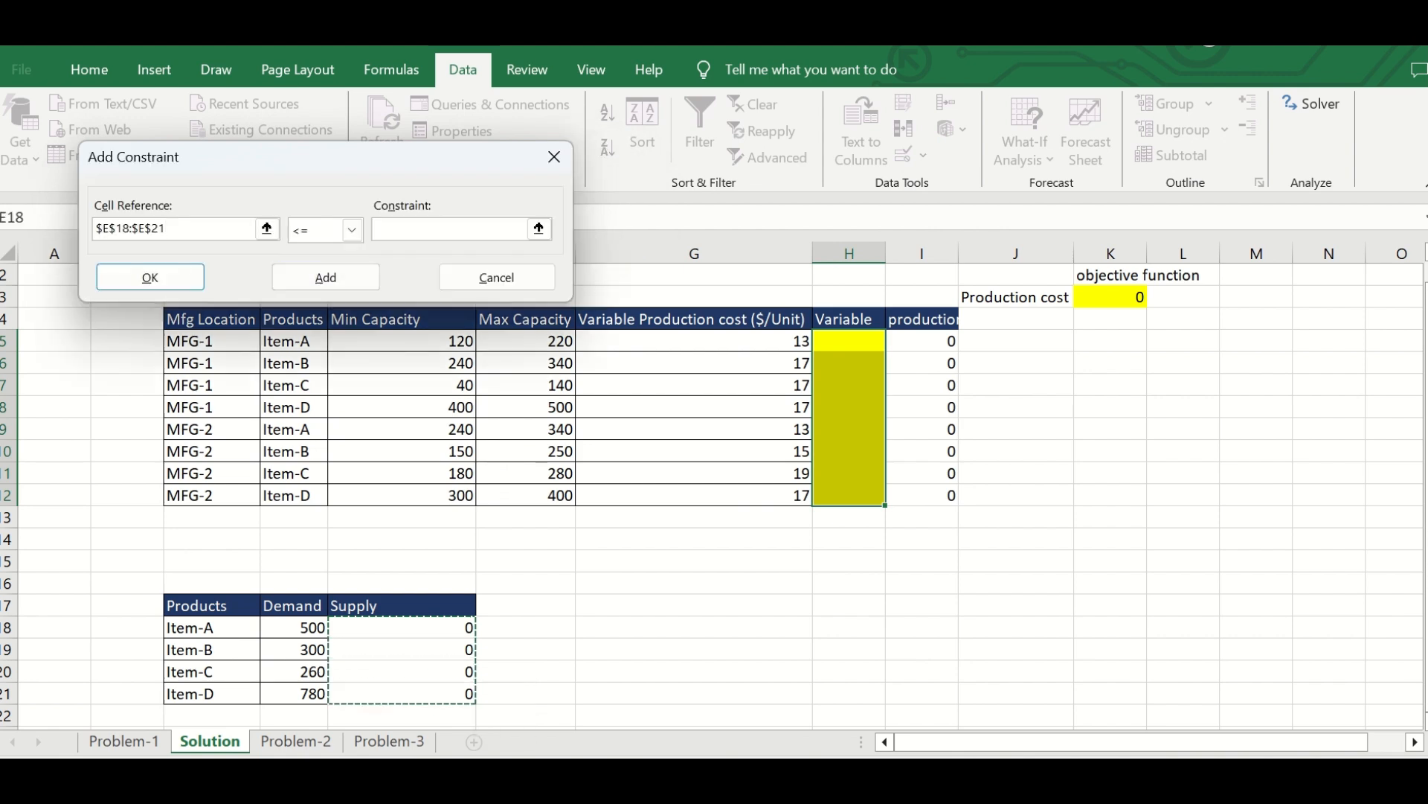
{"action": "left_click", "coordinate": [352, 230]}
{"action": "left_click", "coordinate": [316, 283]}
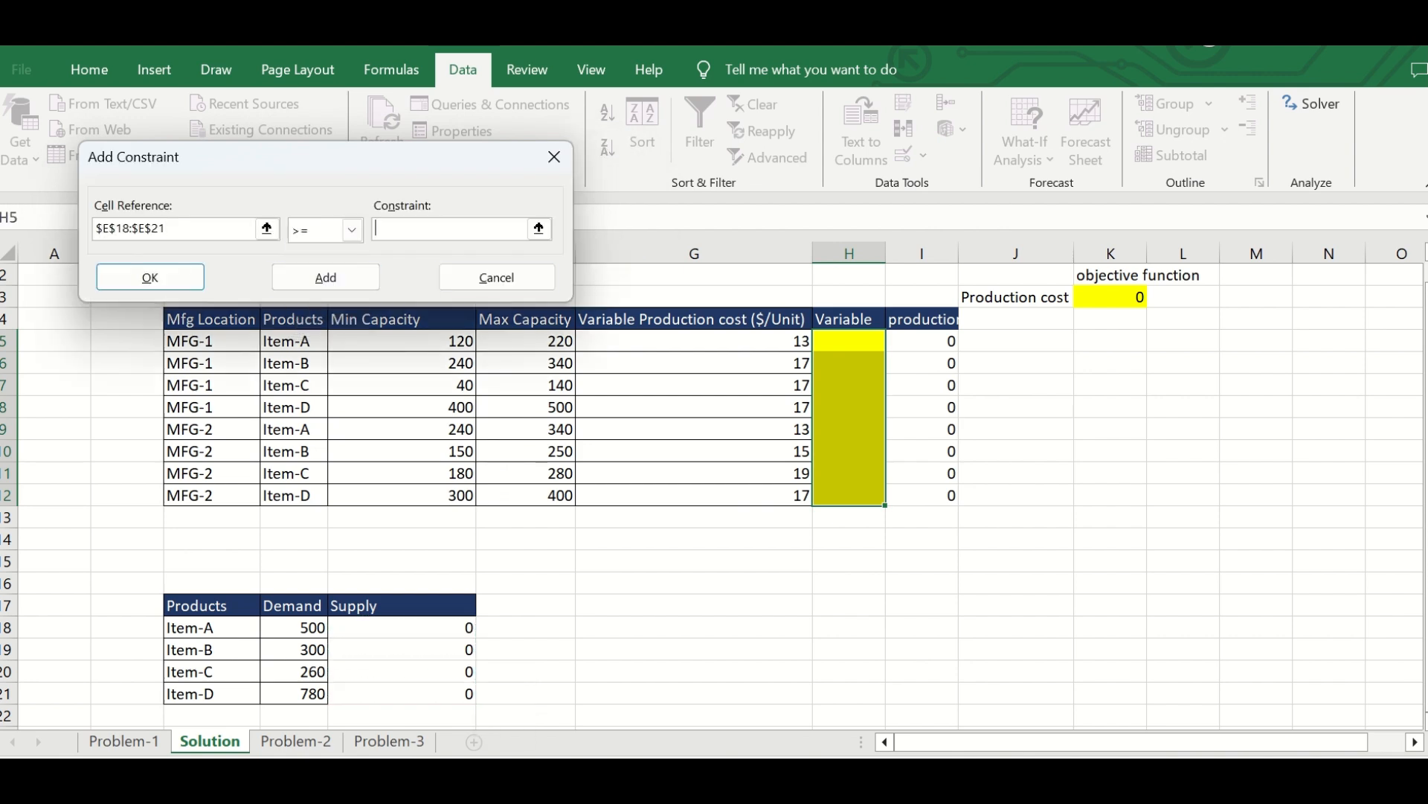
{"action": "left_click_drag", "start_coordinate": [294, 628], "coordinate": [320, 699]}
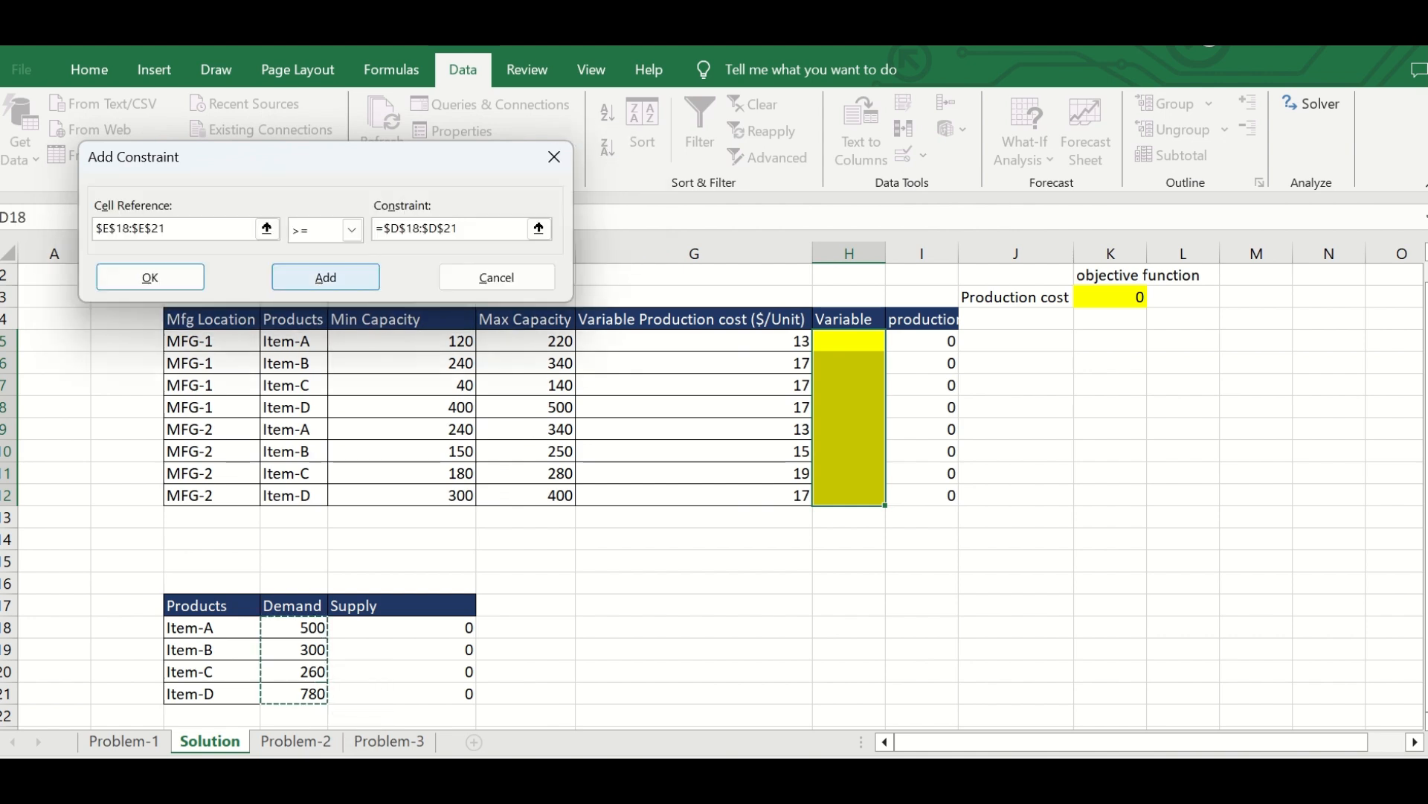
{"action": "left_click", "coordinate": [326, 276]}
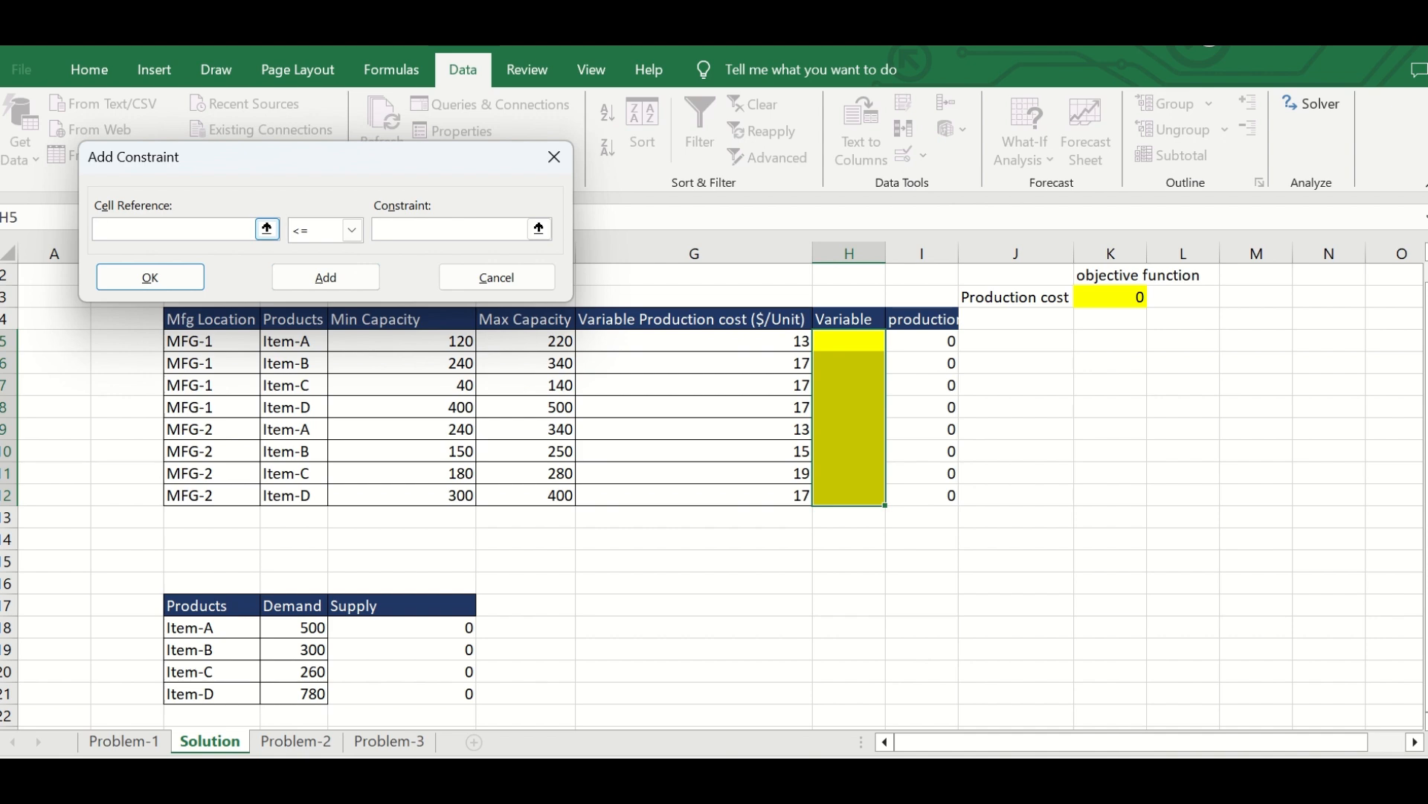
- Add a constraint that the variables H5:H12 are less than or equal to the maximum capacities F5:F12
{"action": "left_click", "coordinate": [849, 341]}
{"action": "left_click_drag", "start_coordinate": [849, 341], "coordinate": [849, 495]}
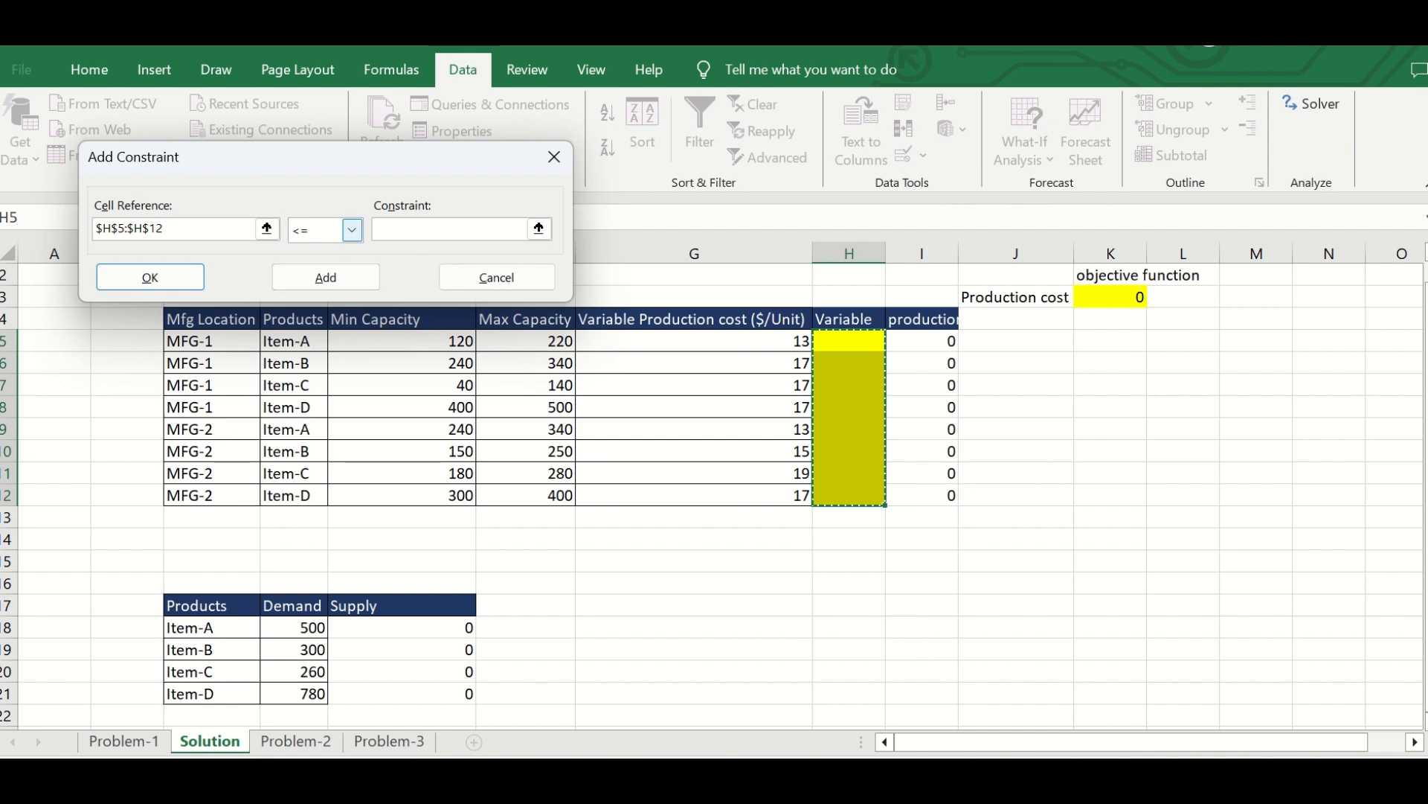
{"action": "left_click", "coordinate": [538, 229]}
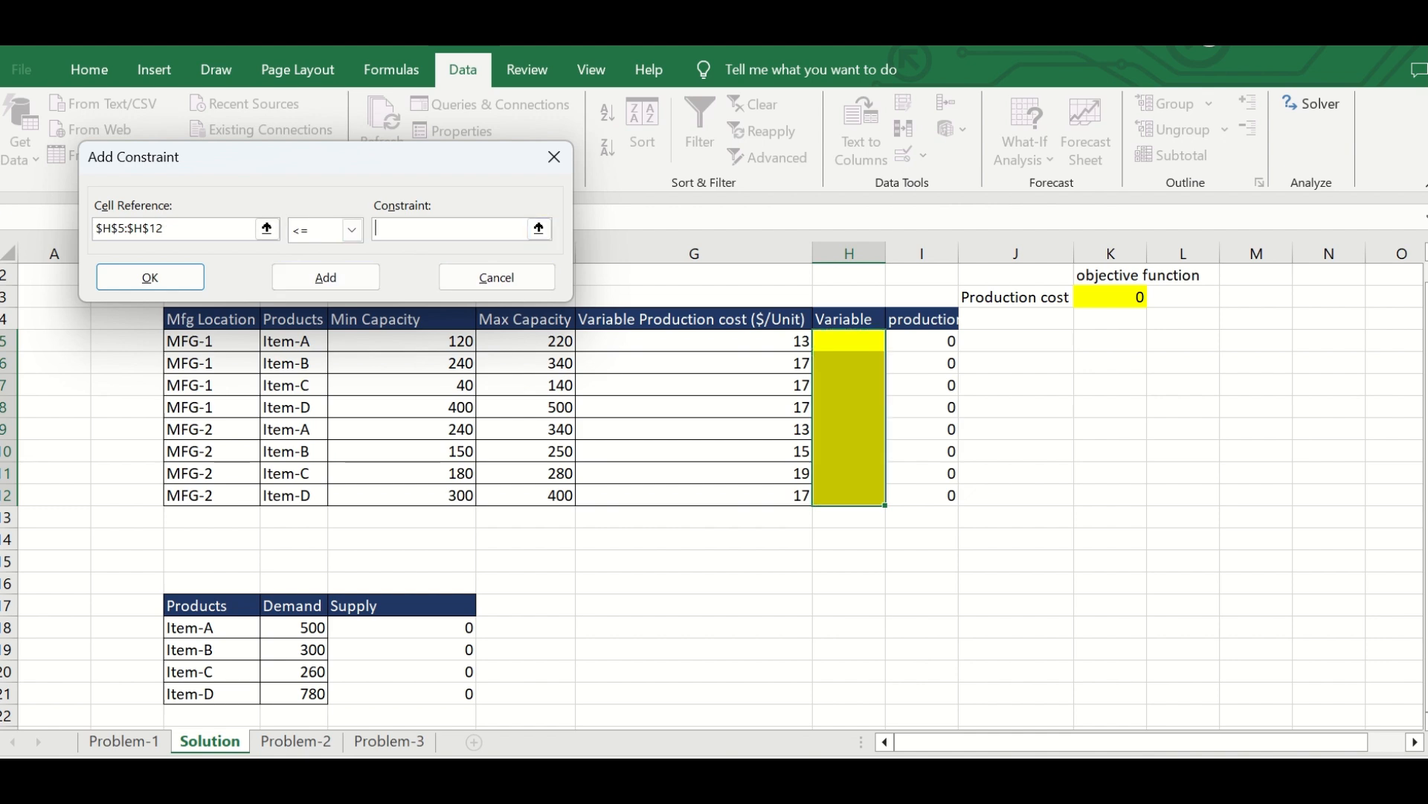
{"action": "left_click_drag", "start_coordinate": [526, 340], "coordinate": [562, 497]}
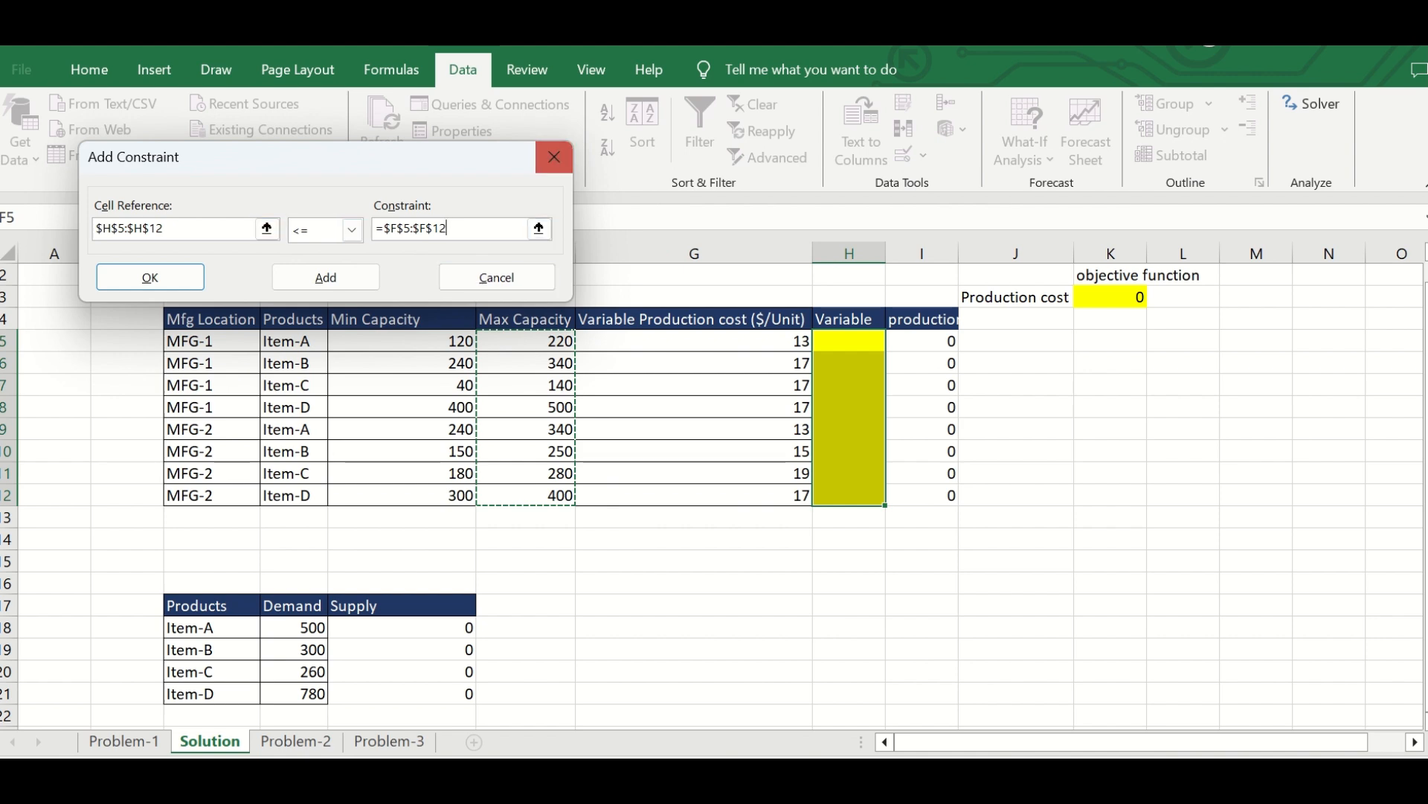
{"action": "left_click", "coordinate": [326, 277]}
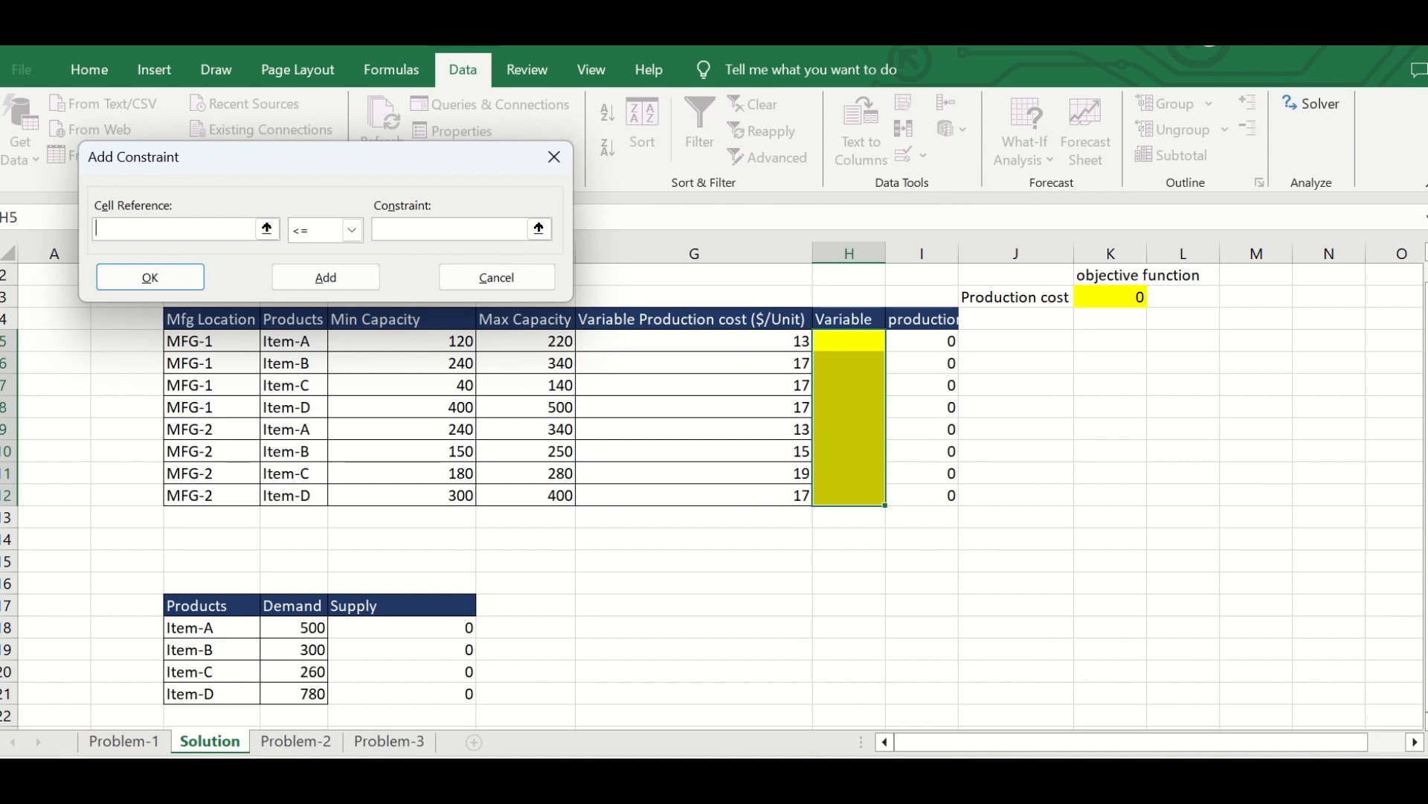
- Add a constraint that H5:H12 is greater than or equal to the minimum capacities E5:E12, and finish adding constraints
{"action": "left_click_drag", "start_coordinate": [849, 341], "coordinate": [872, 500]}
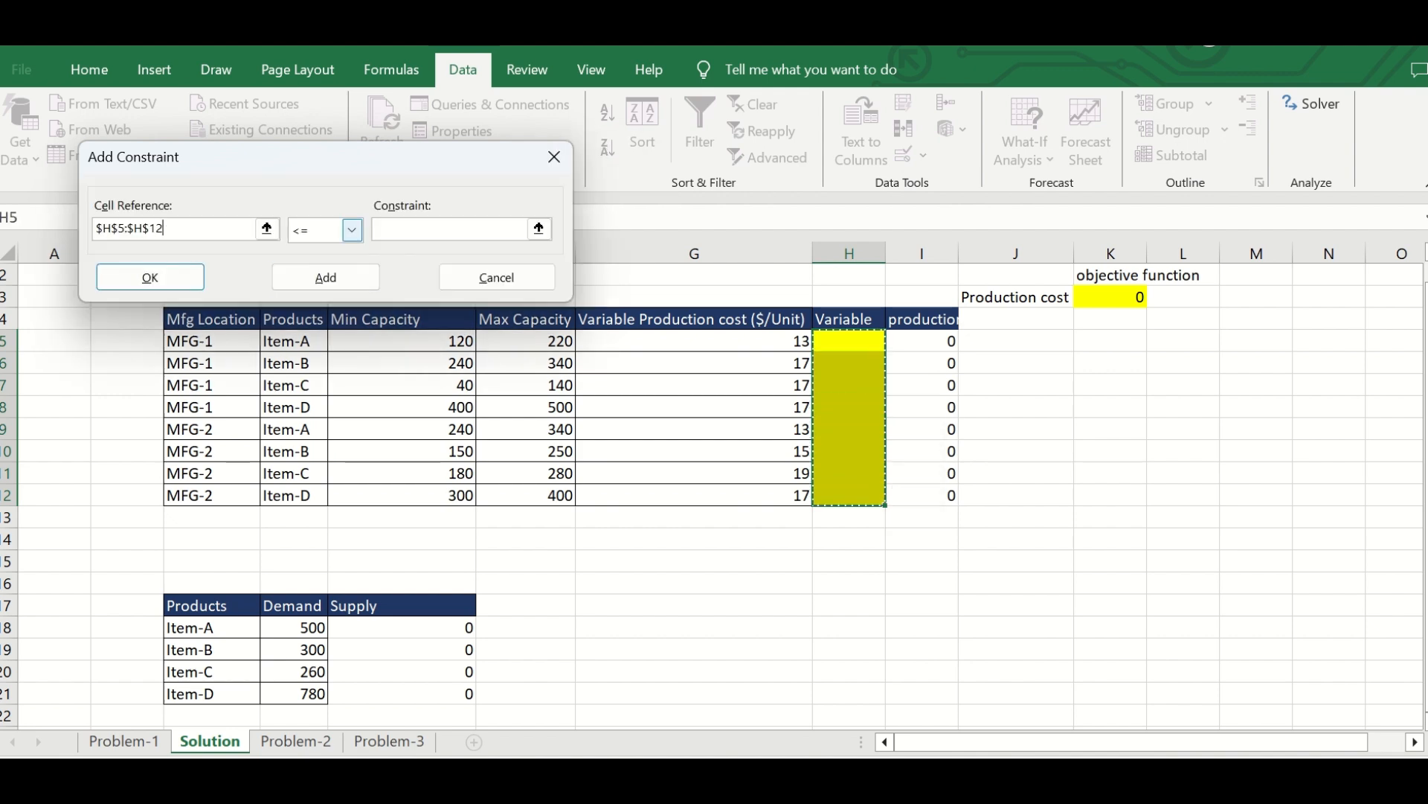
{"action": "left_click", "coordinate": [352, 230]}
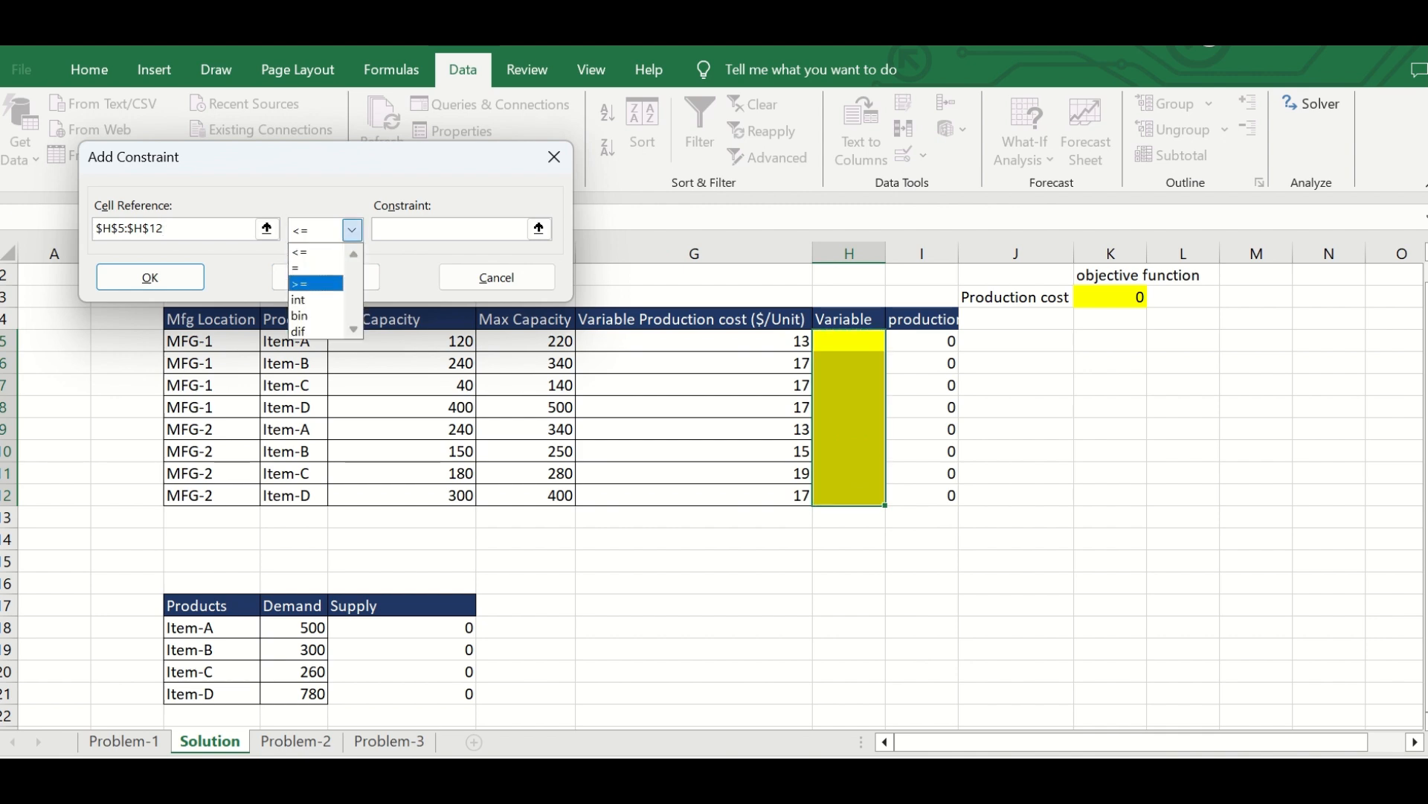
{"action": "left_click", "coordinate": [316, 283]}
{"action": "left_click_drag", "start_coordinate": [457, 340], "coordinate": [460, 497]}
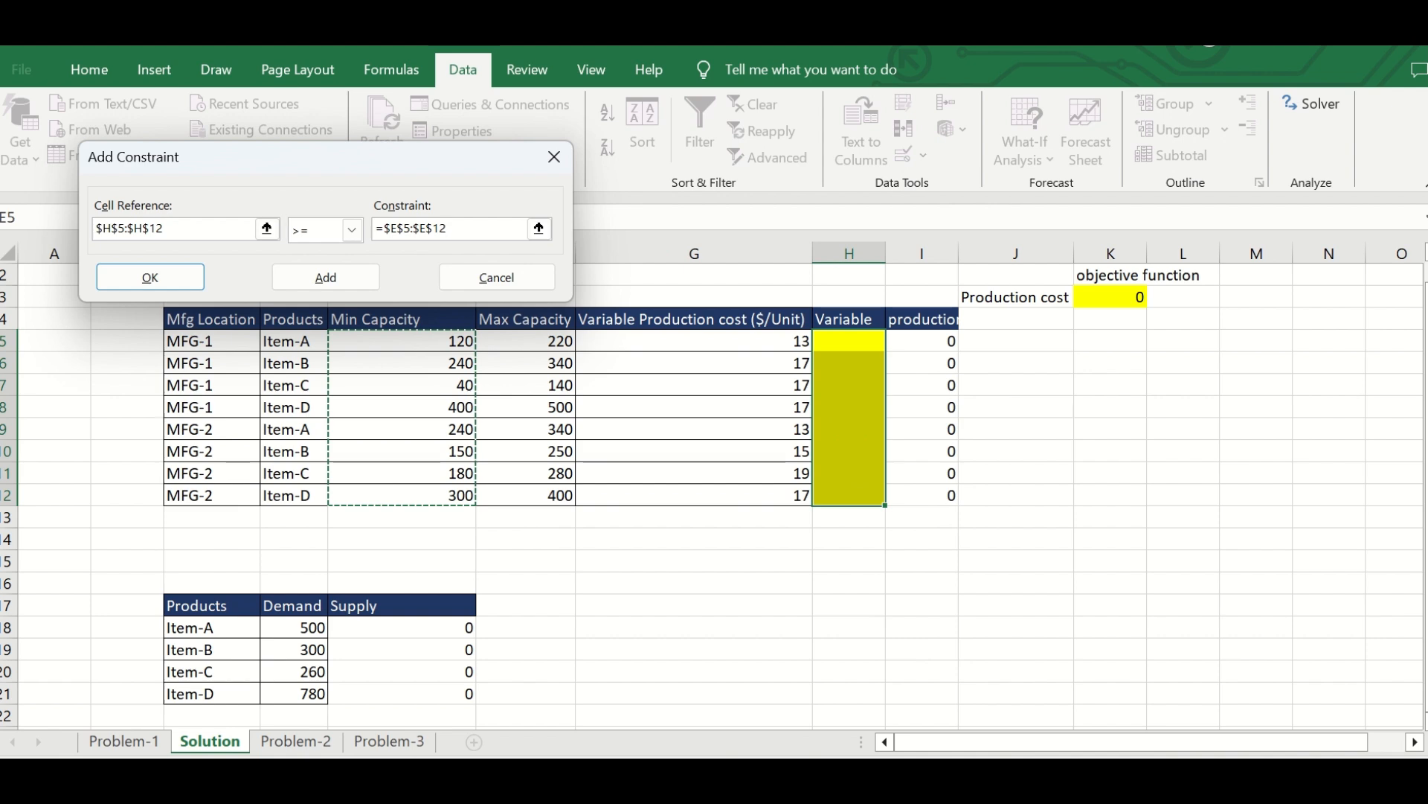
{"action": "left_click", "coordinate": [150, 277]}
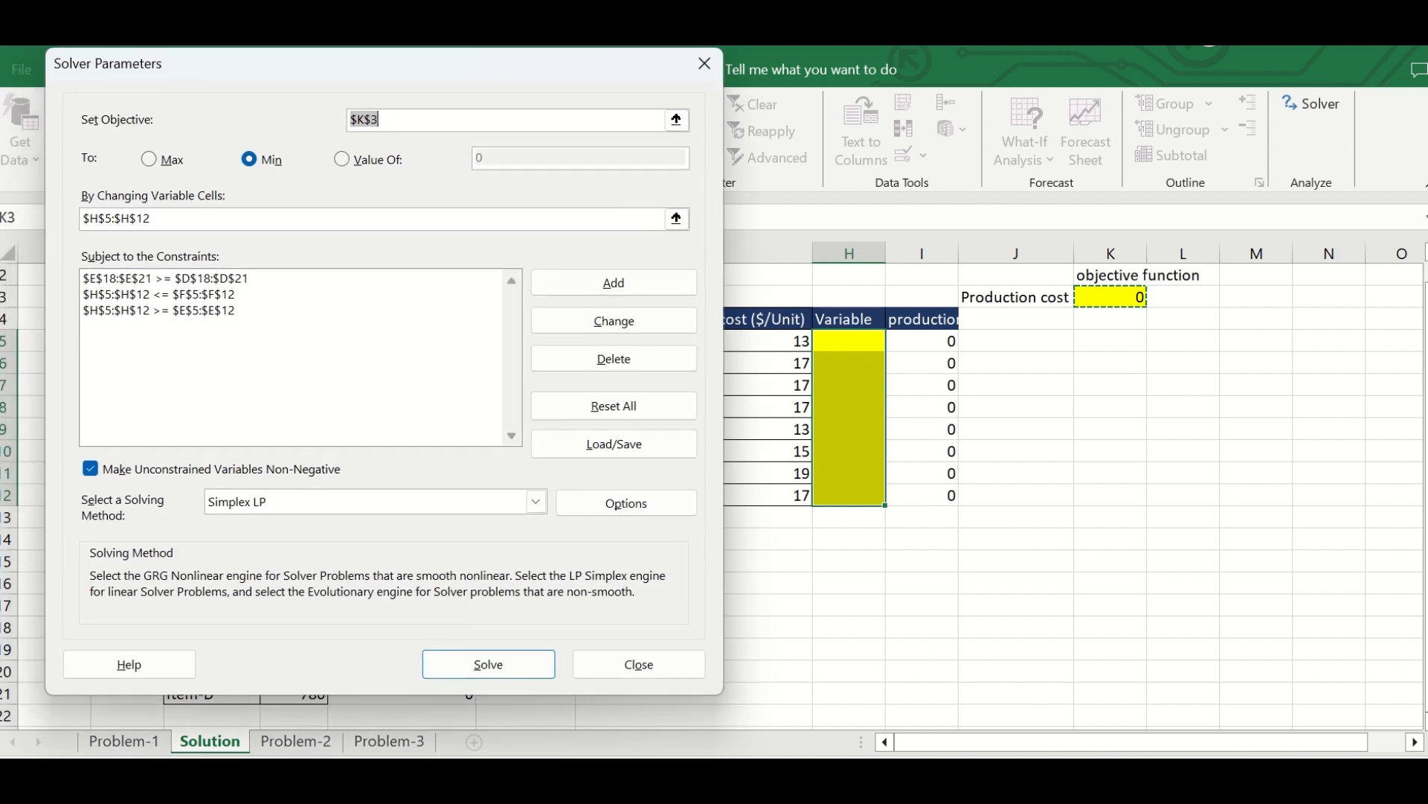
- Review the three Solver constraints, select Simplex LP as the solving method, solve the model, and keep the Solver solution
{"action": "left_click", "coordinate": [165, 279]}
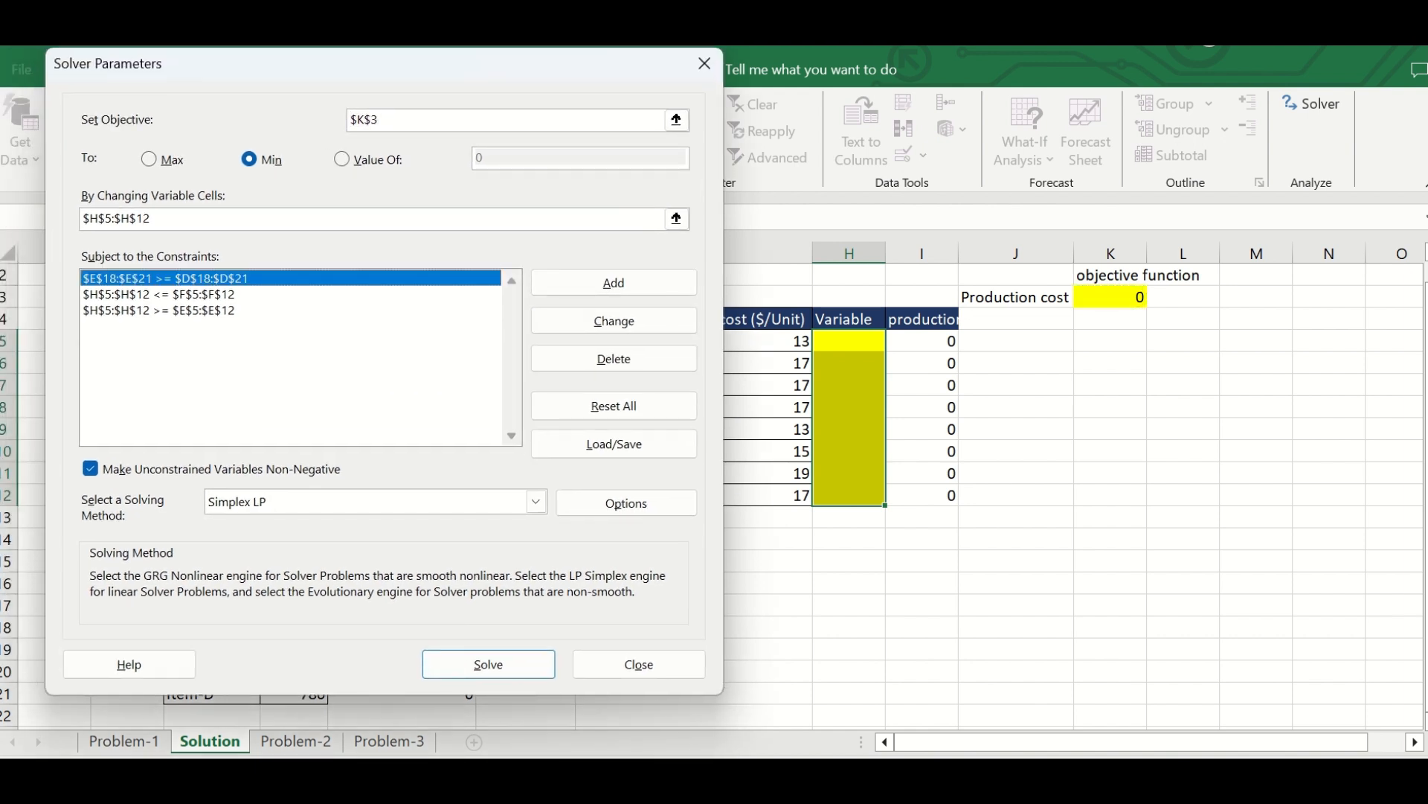
{"action": "left_click", "coordinate": [159, 295]}
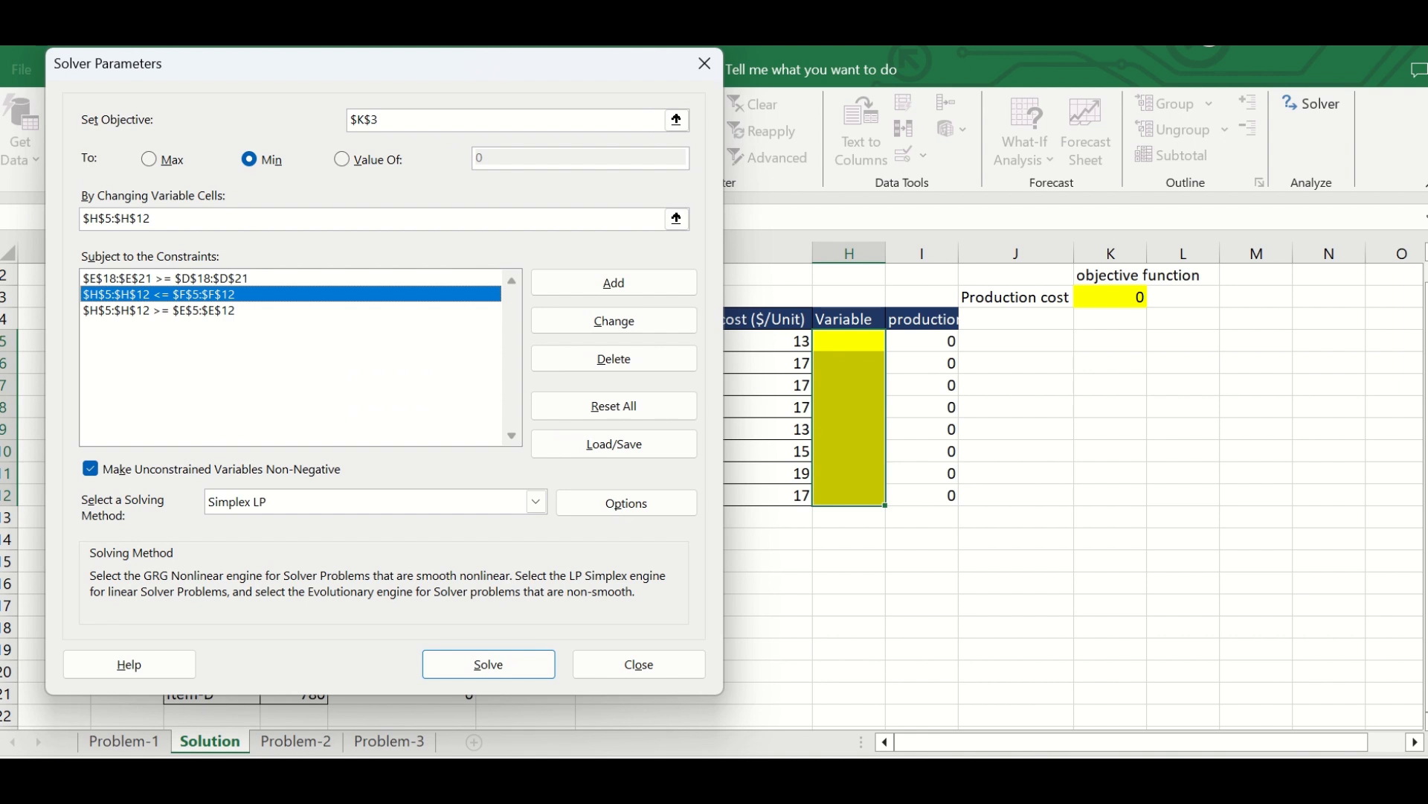
{"action": "left_click", "coordinate": [159, 310]}
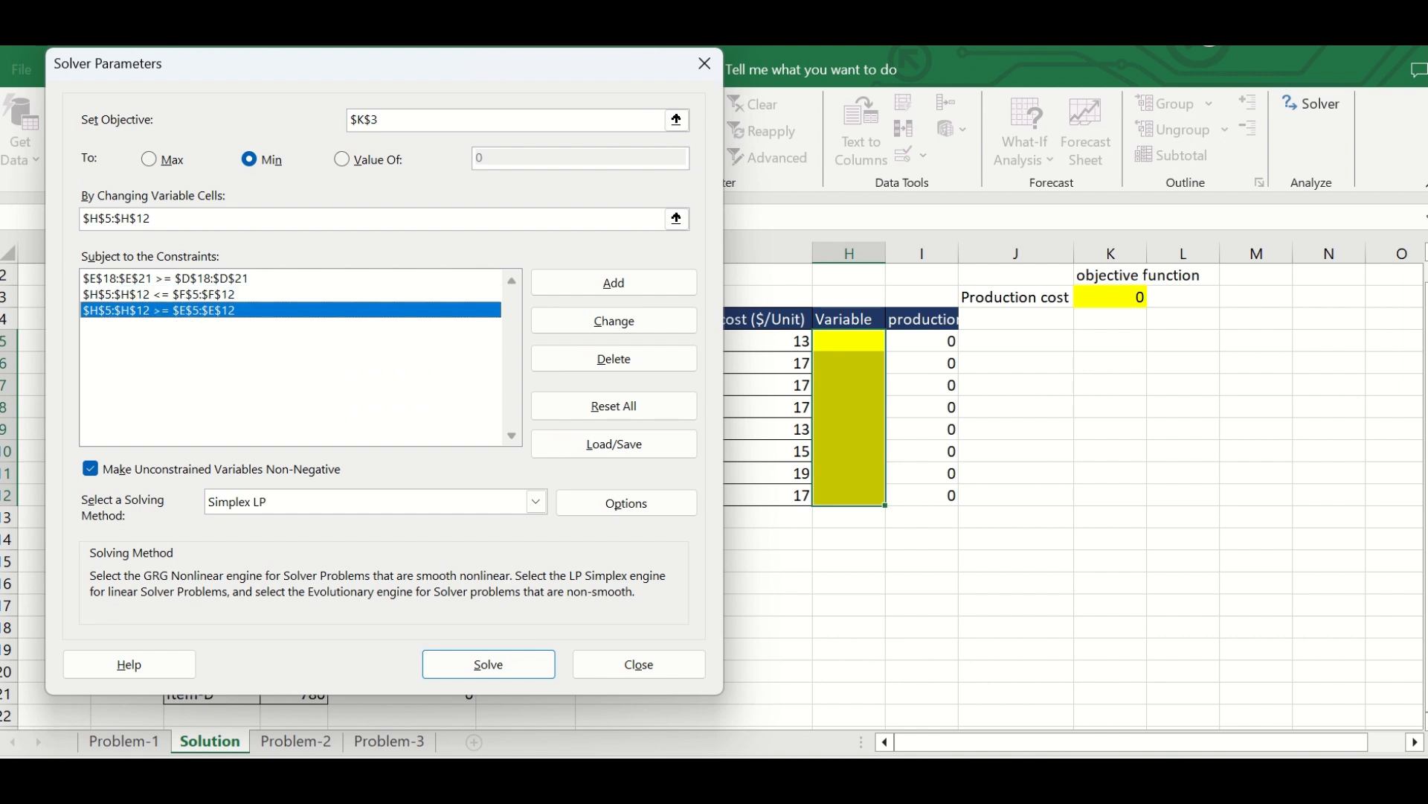
{"action": "left_click", "coordinate": [536, 501]}
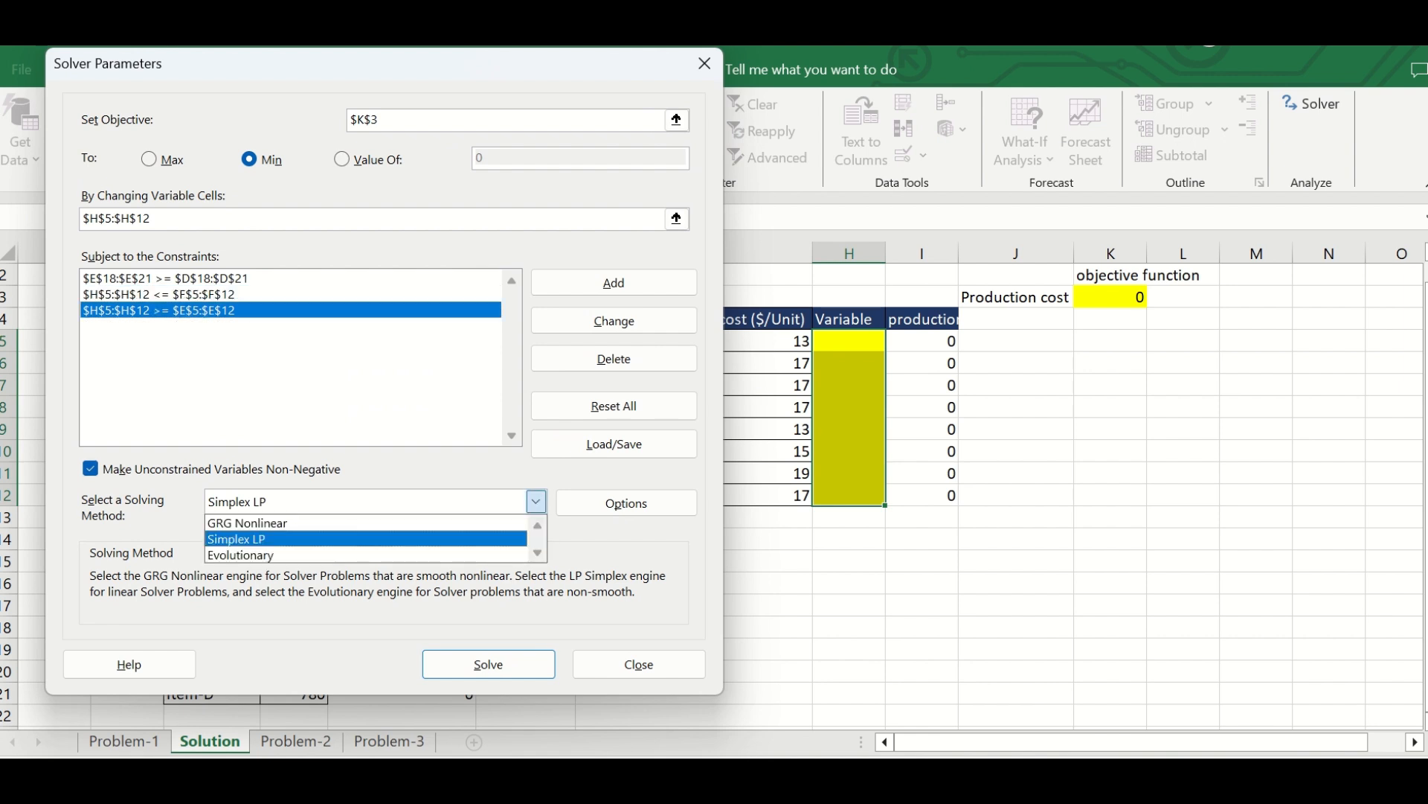
{"action": "left_click", "coordinate": [297, 539]}
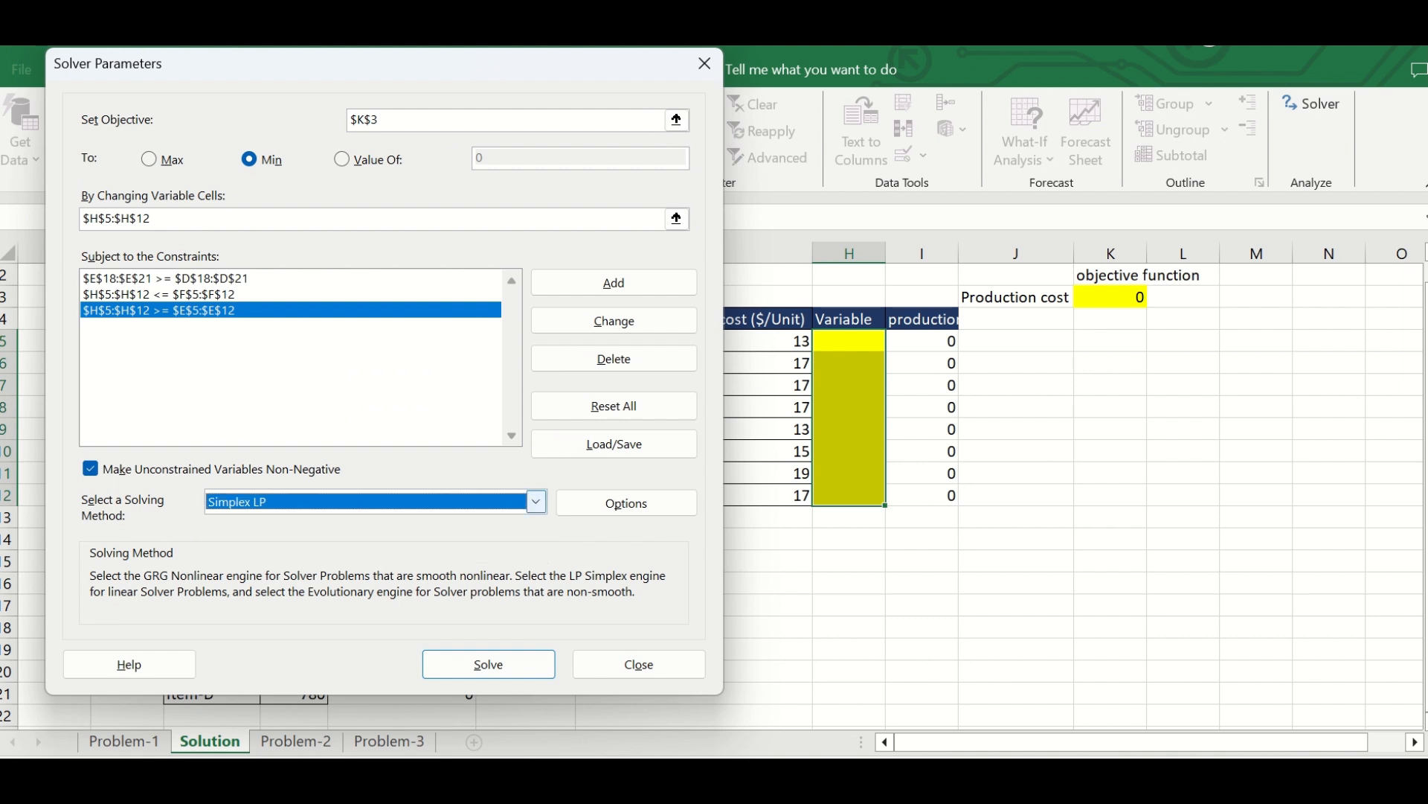
{"action": "left_click", "coordinate": [536, 501]}
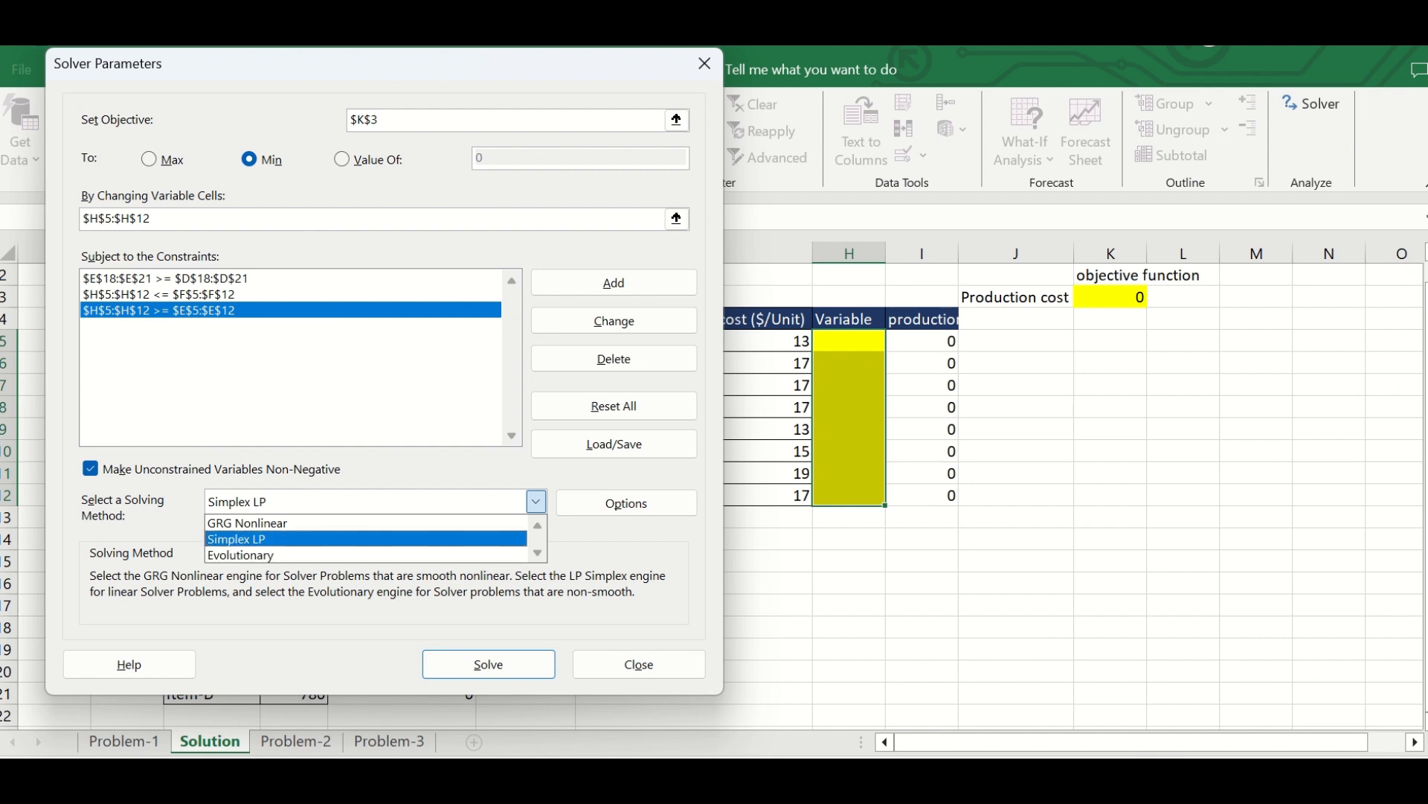
{"action": "key", "text": "Return"}
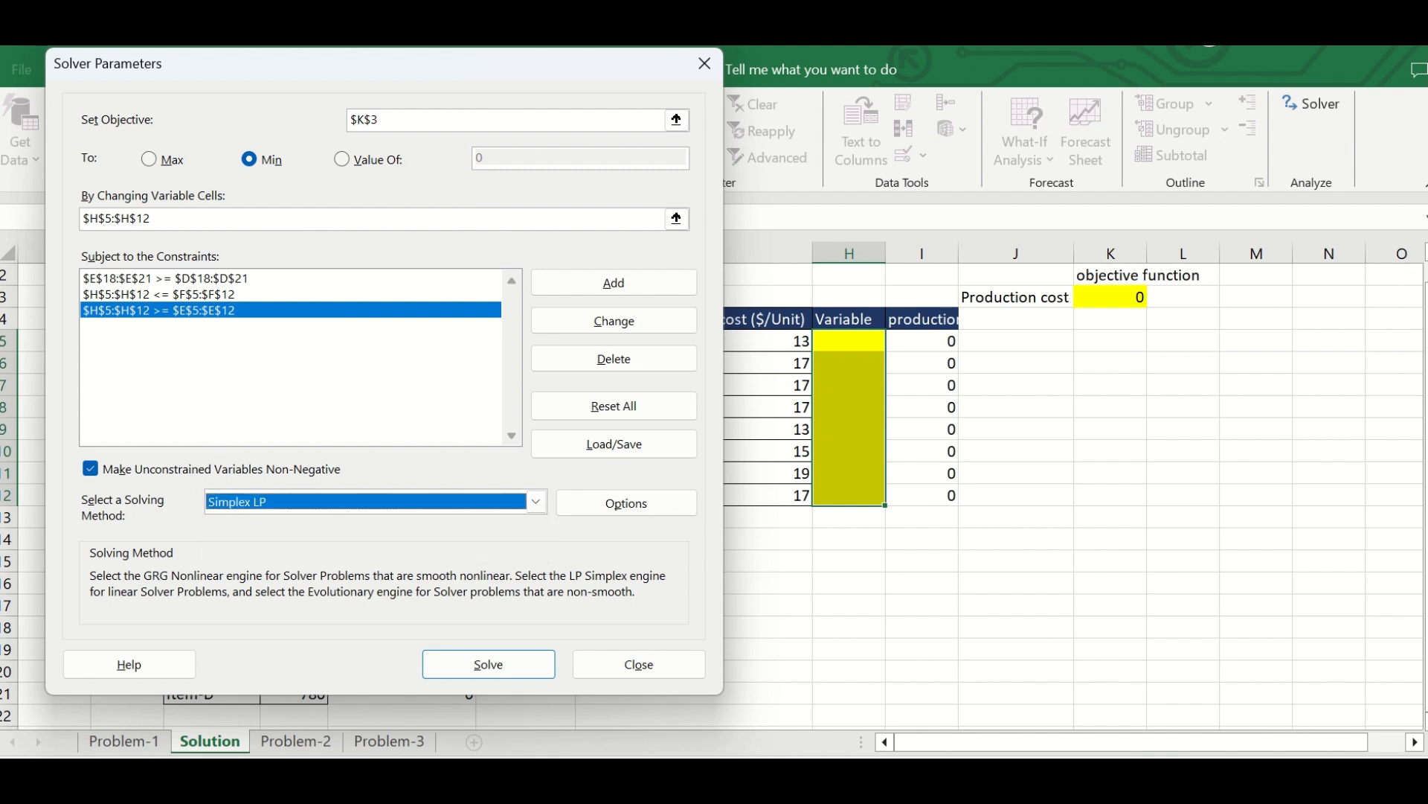
{"action": "left_click", "coordinate": [489, 664]}
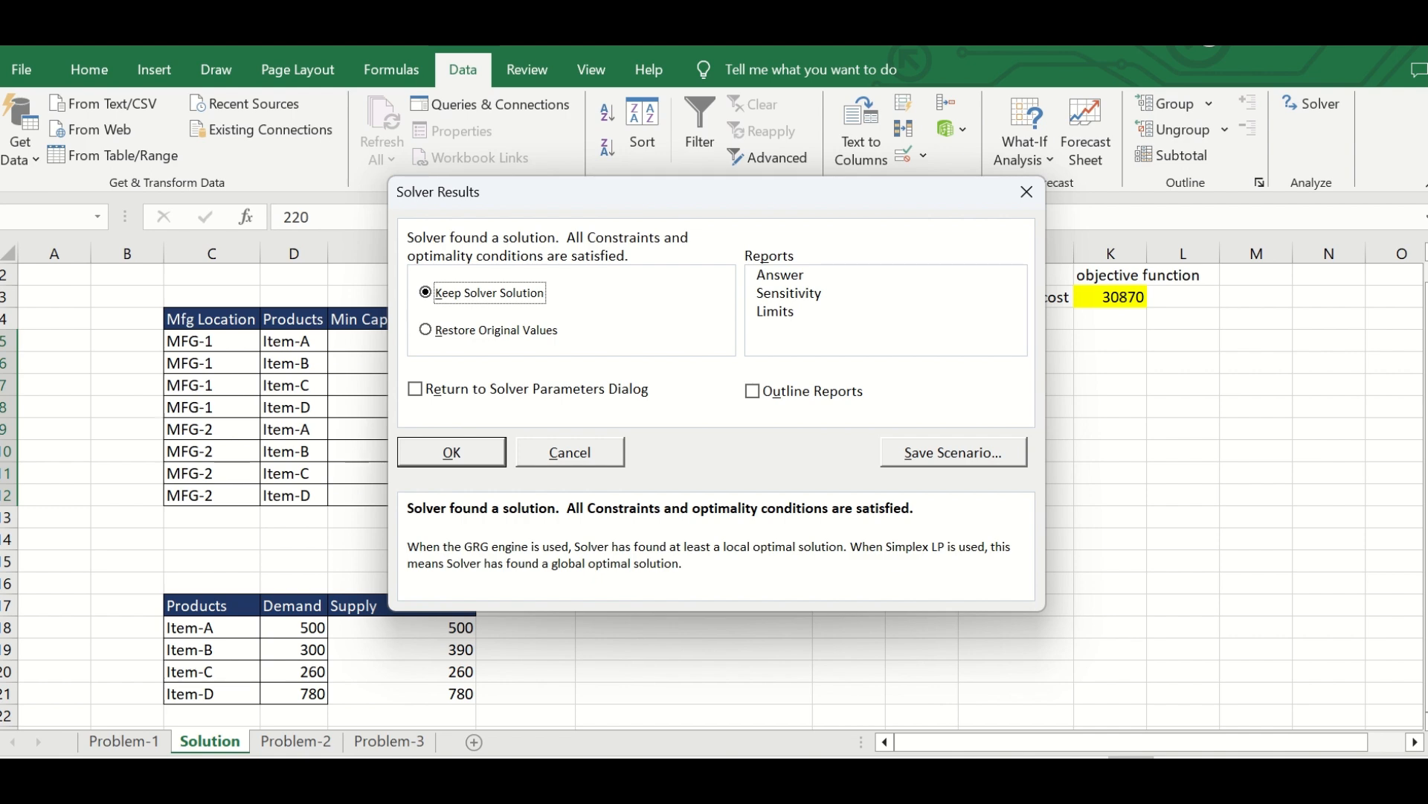
{"action": "key", "text": "Return"}
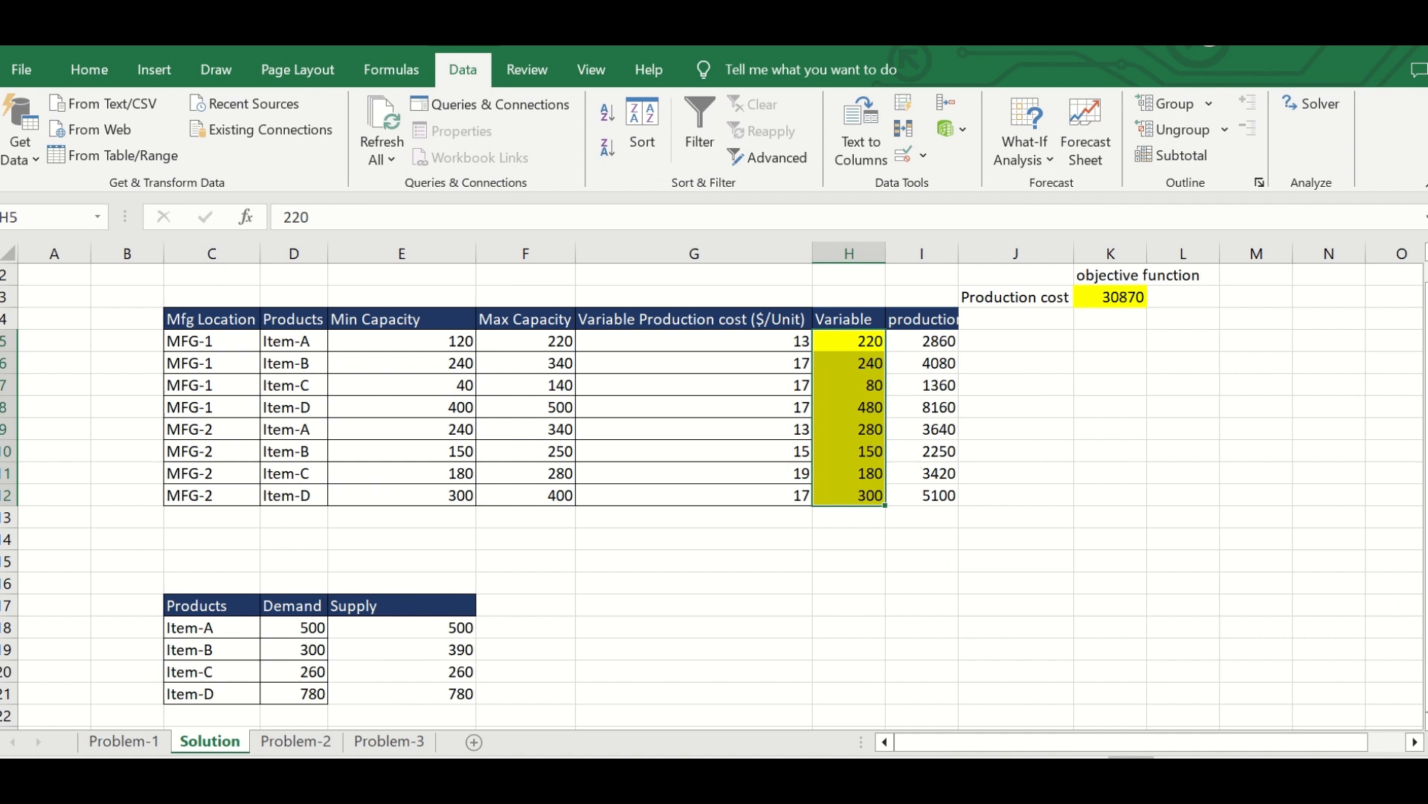
- Examine the solved production cost in K3, the variables in H5:H12, and demand against supply in D18:E21, especially for Item-B
{"action": "left_click", "coordinate": [1110, 296]}
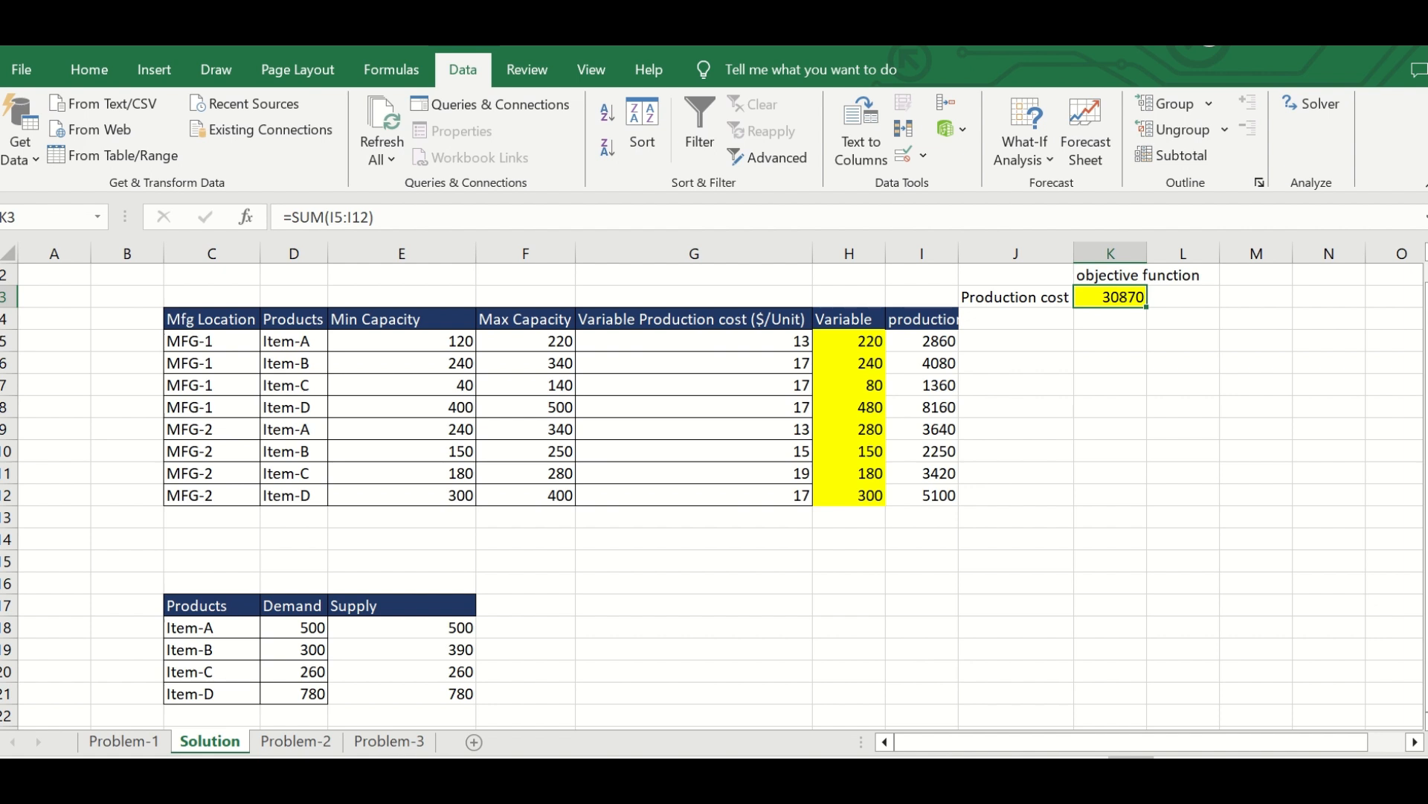
{"action": "left_click_drag", "start_coordinate": [849, 341], "coordinate": [849, 495]}
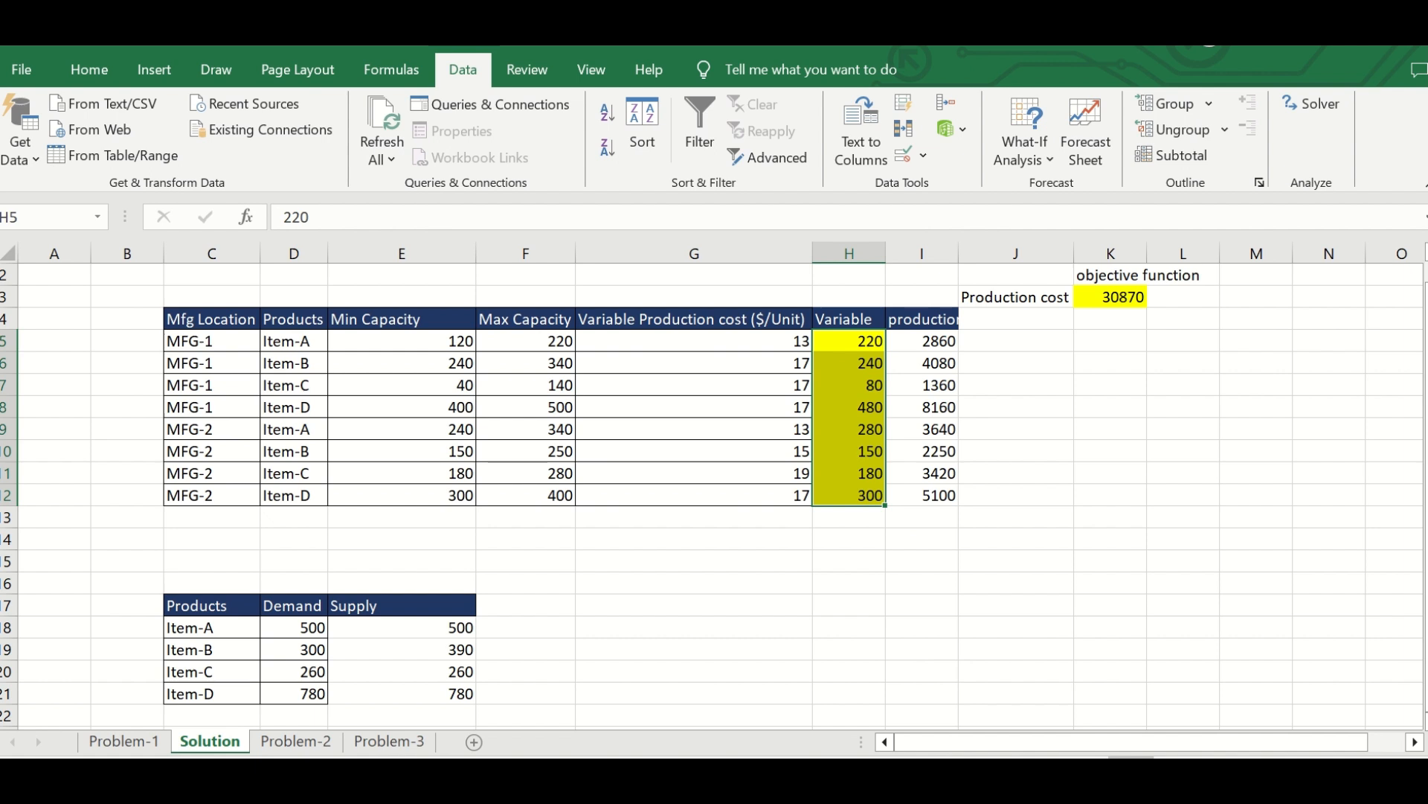
{"action": "left_click_drag", "start_coordinate": [294, 627], "coordinate": [422, 693]}
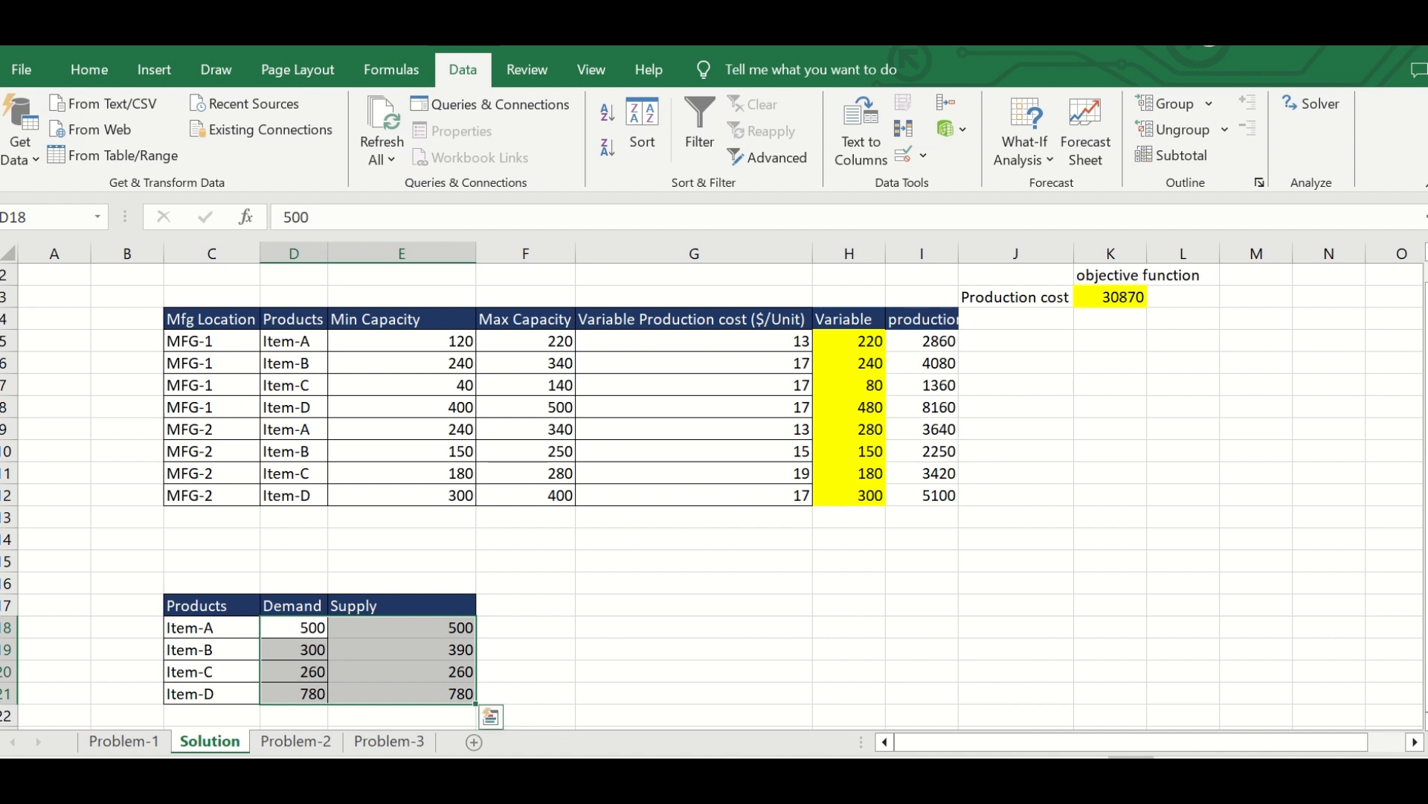
{"action": "left_click", "coordinate": [401, 650]}
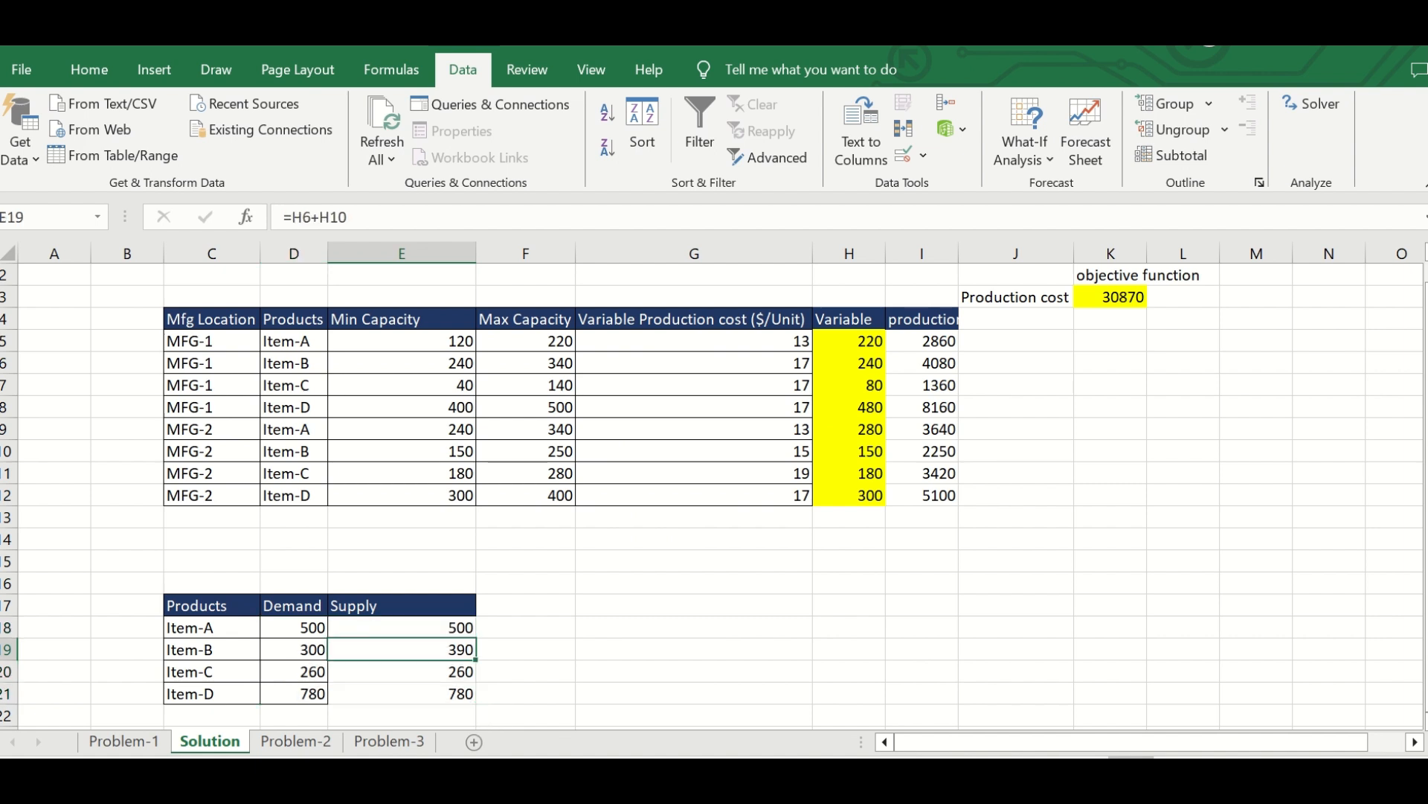
{"action": "right_click", "coordinate": [226, 650]}
{"action": "key", "text": "Escape"}
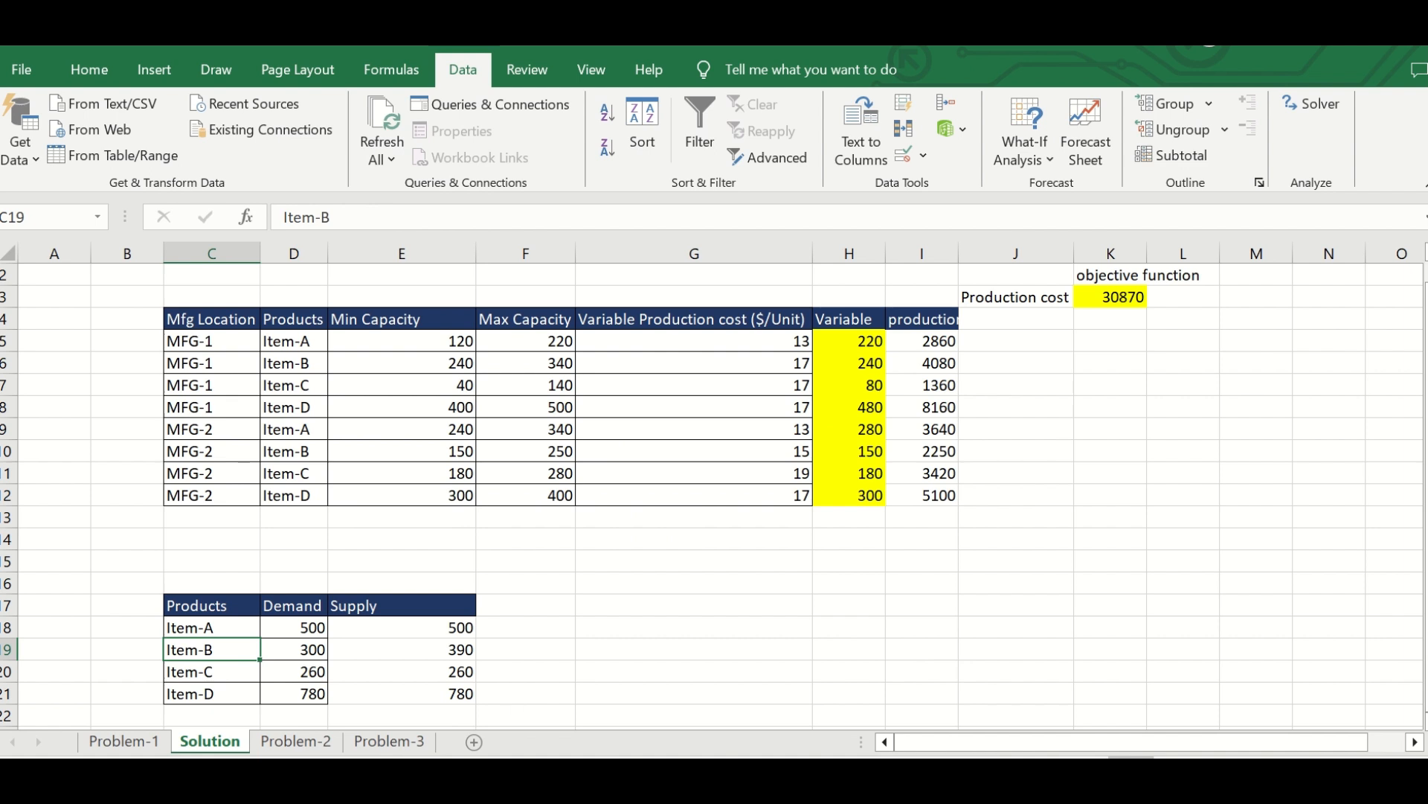
- Fill Item-B's supply cell E19 with yellow
{"action": "left_click", "coordinate": [402, 649]}
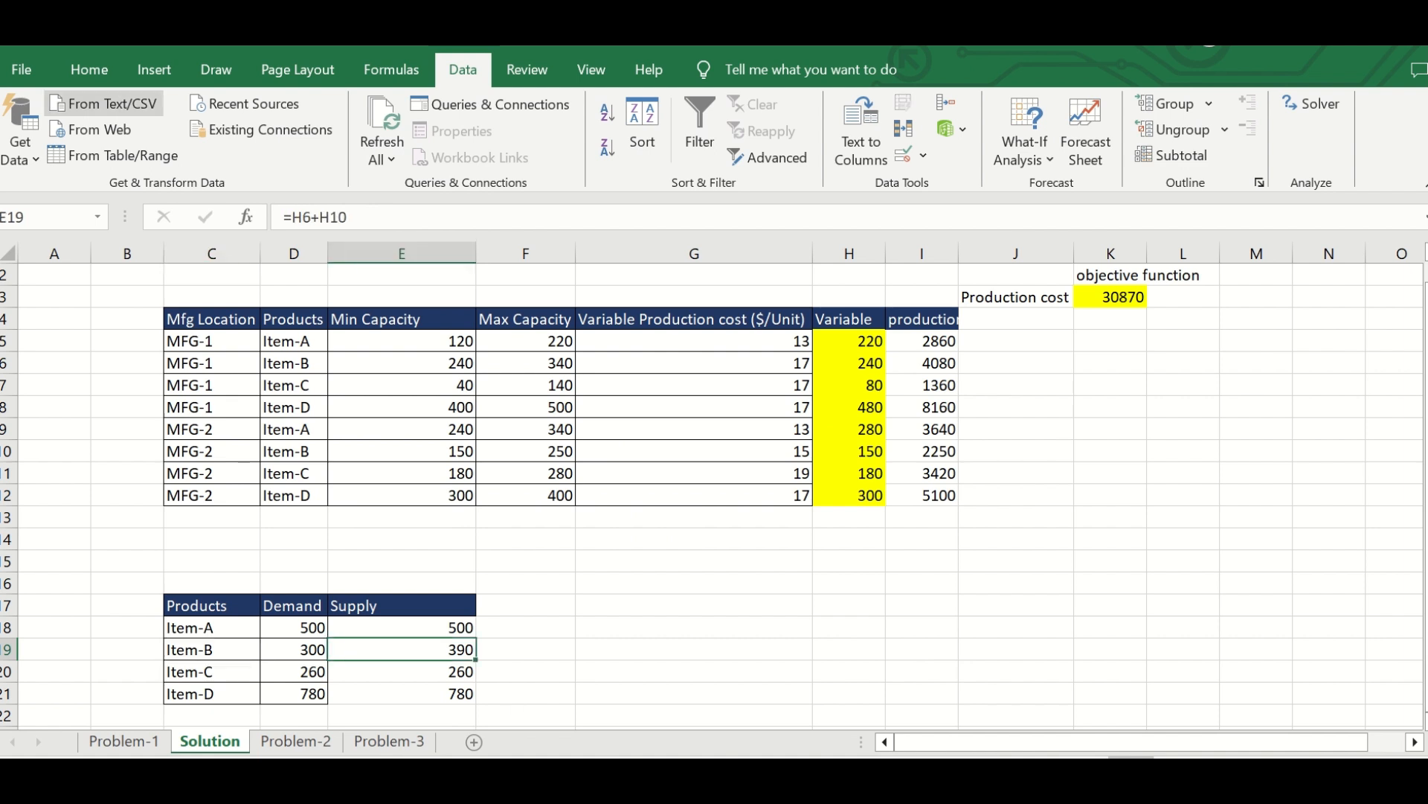
{"action": "left_click", "coordinate": [88, 69]}
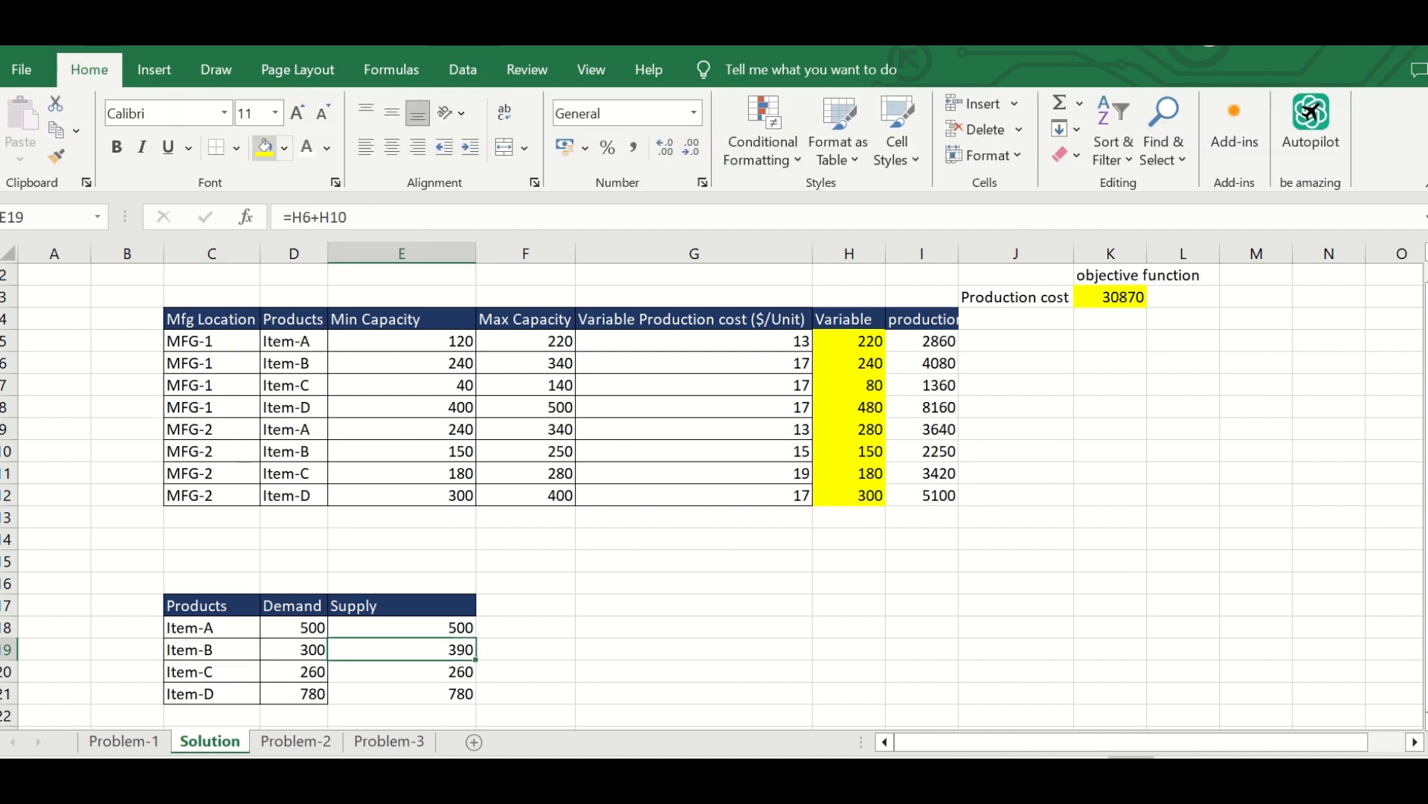
{"action": "left_click", "coordinate": [264, 147]}
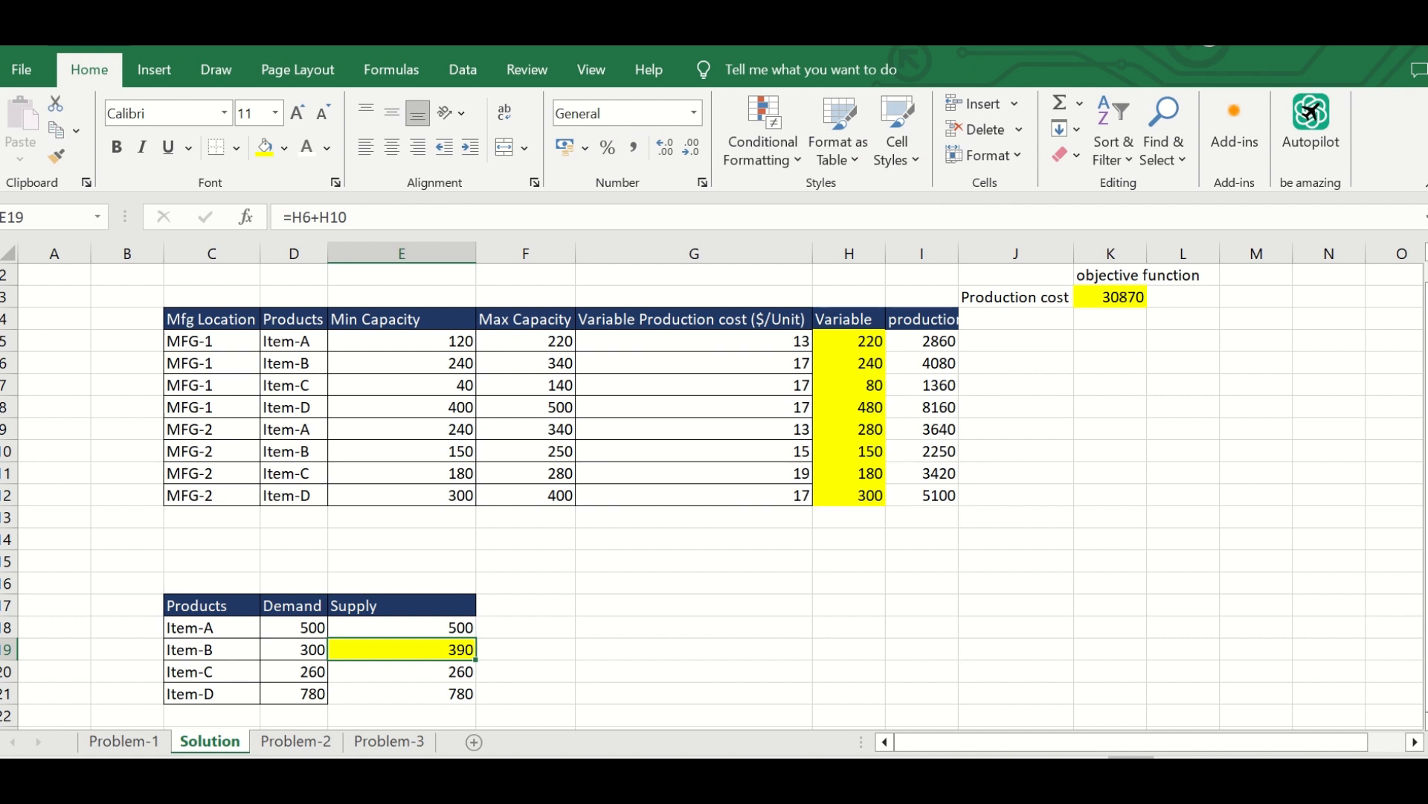
- Fill the Item-B product and minimum capacity cells with yellow for both plants, D6:E6 and D10:E10
{"action": "left_click_drag", "start_coordinate": [294, 451], "coordinate": [402, 451]}
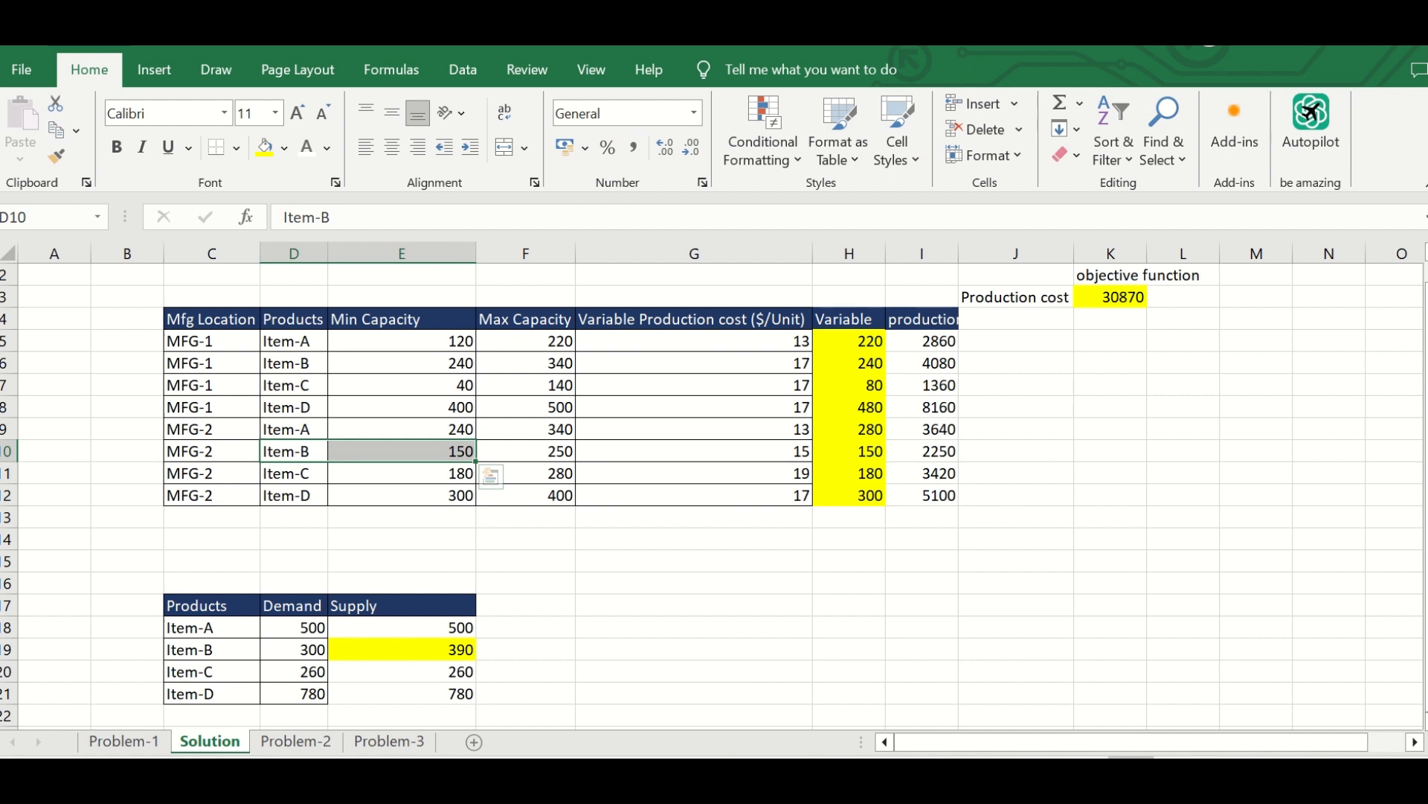
{"action": "left_click_drag", "start_coordinate": [294, 363], "coordinate": [402, 363]}
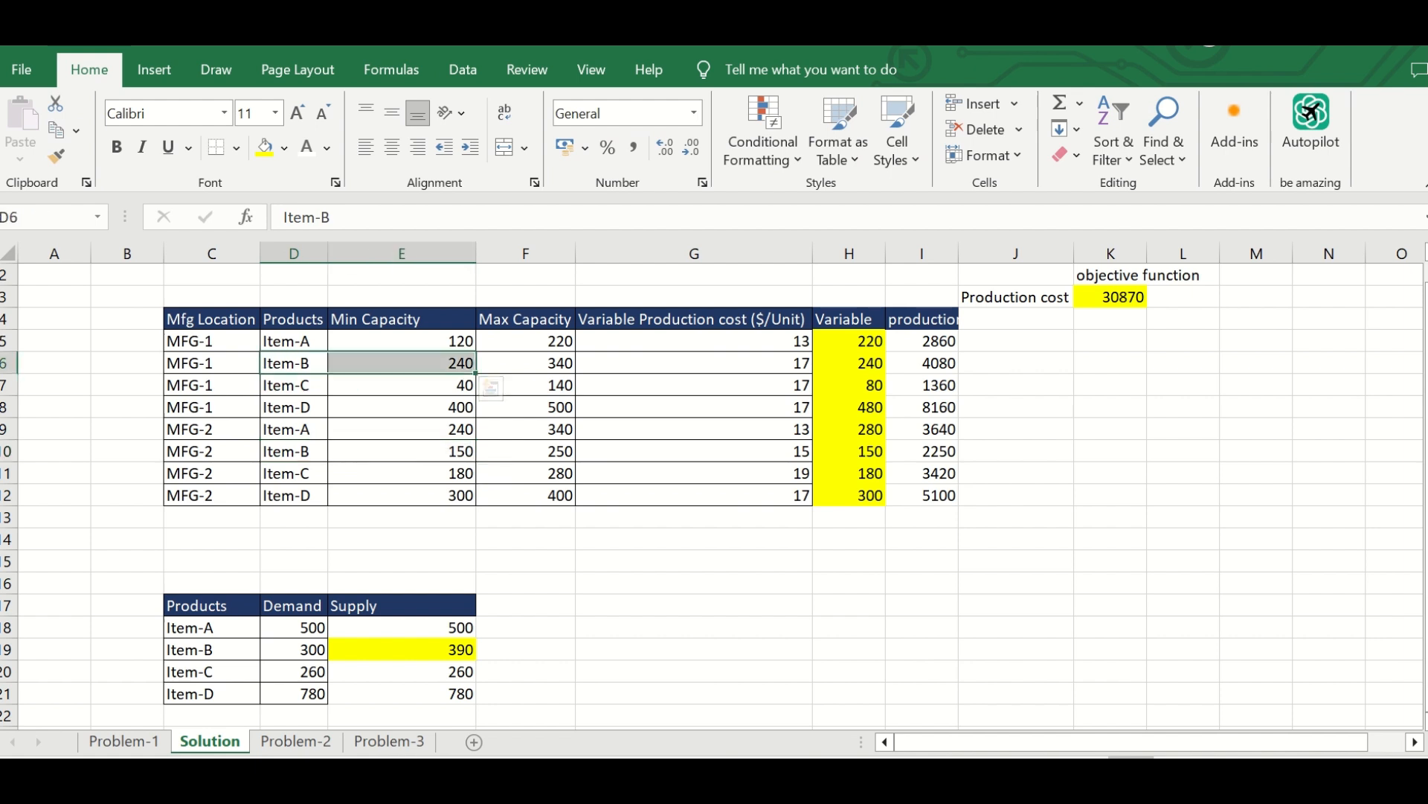
{"action": "left_click", "coordinate": [264, 146]}
{"action": "left_click_drag", "start_coordinate": [294, 450], "coordinate": [402, 451]}
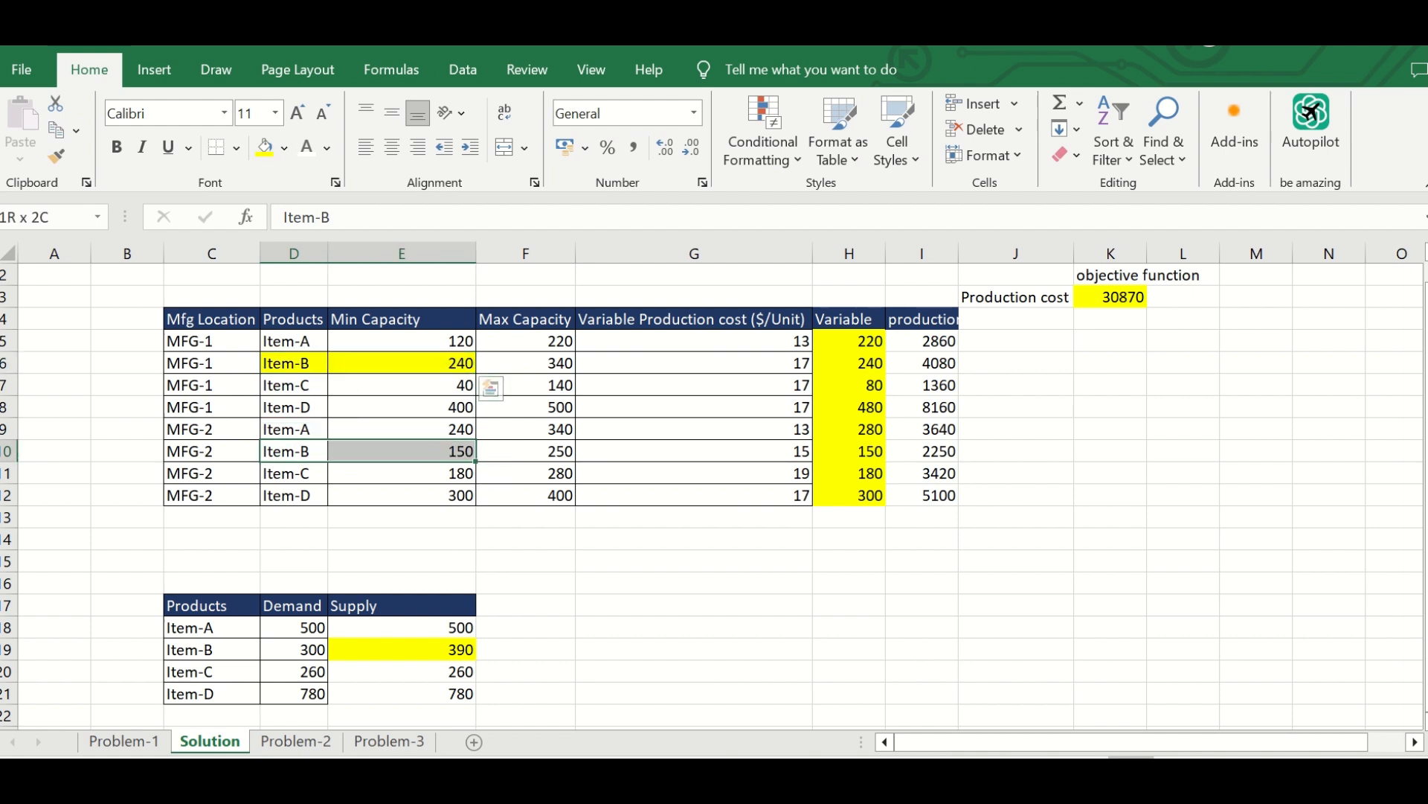
{"action": "left_click", "coordinate": [264, 146]}
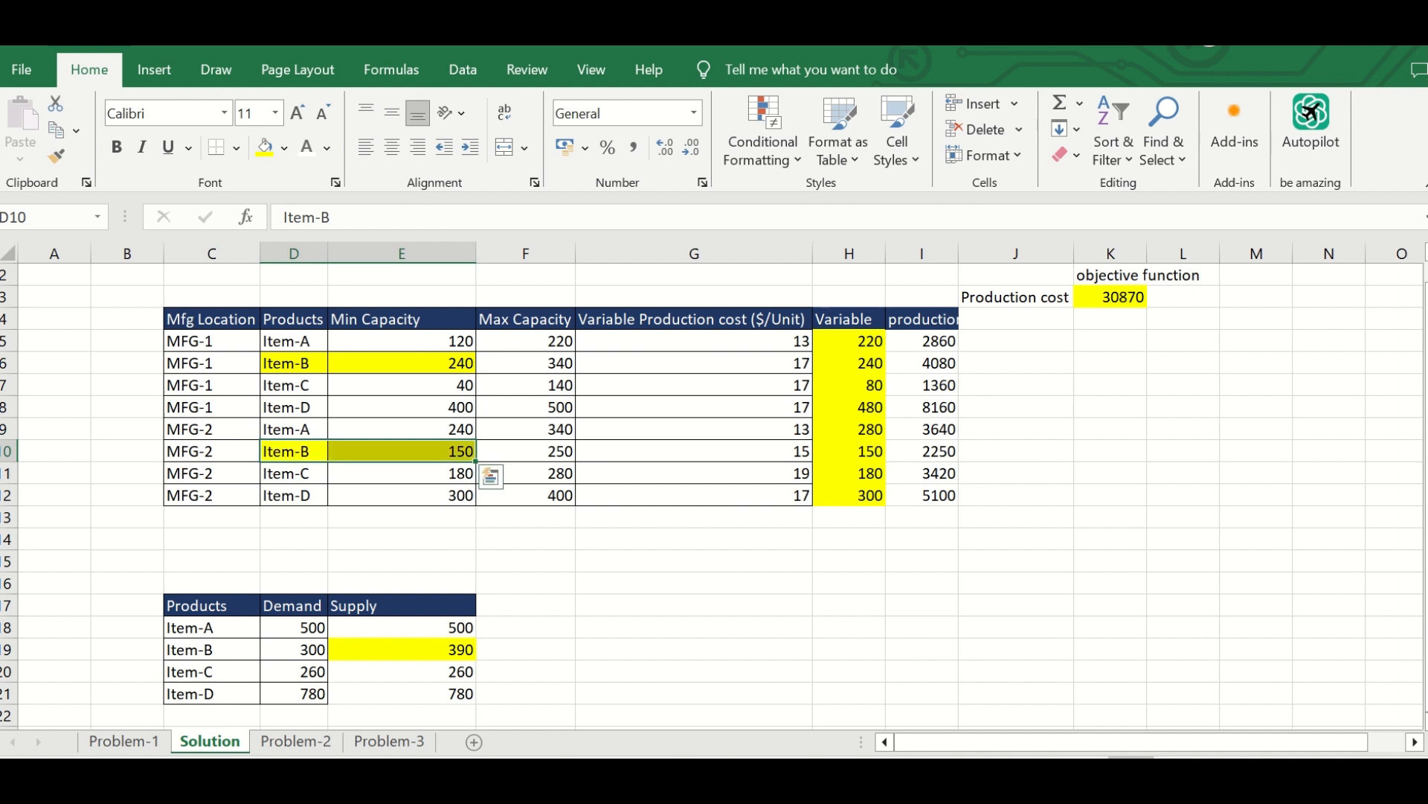
- Examine the capacity limits, then compare Item-C's minimum capacity, unit production cost and solved quantity between MFG-1 and MFG-2
{"action": "left_click", "coordinate": [402, 363]}
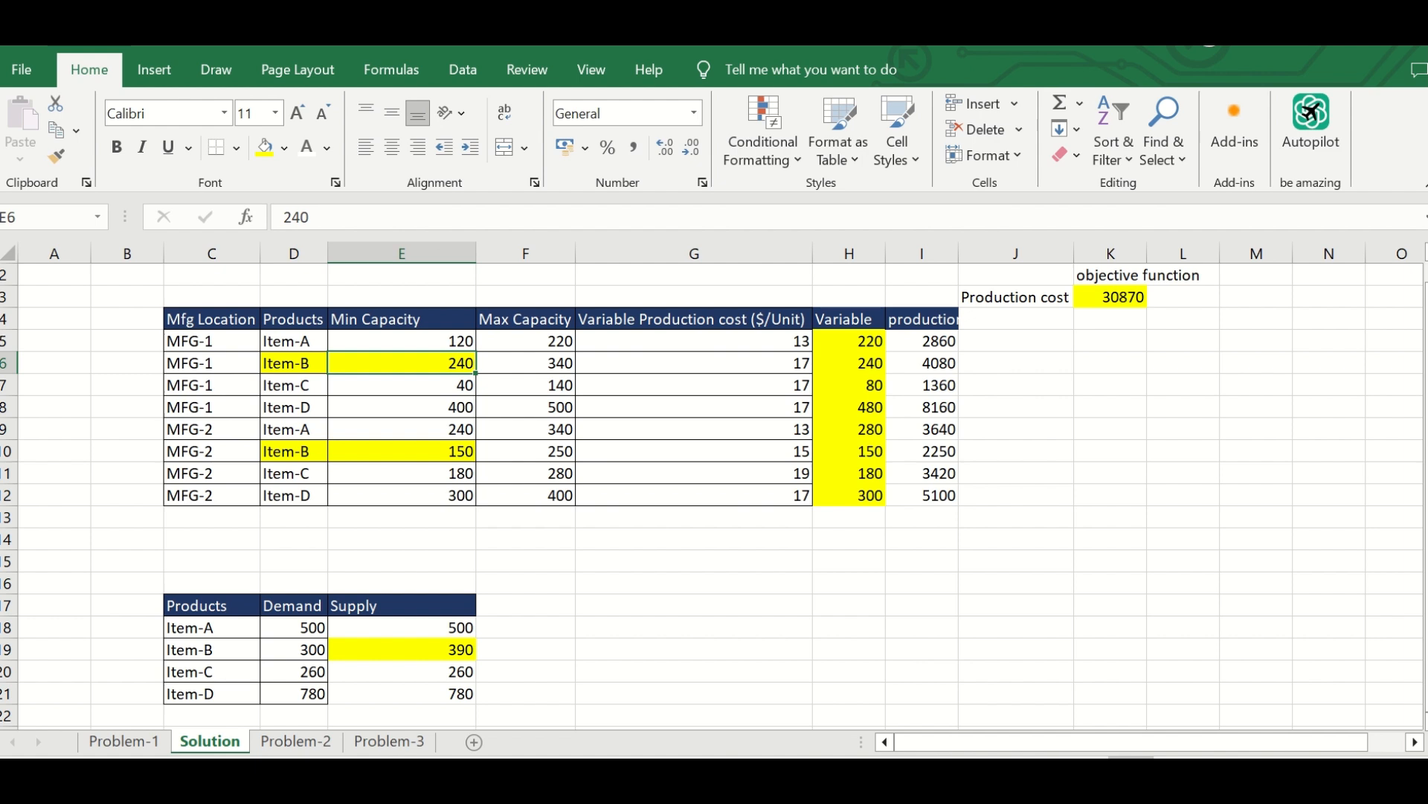
{"action": "left_click", "coordinate": [526, 341]}
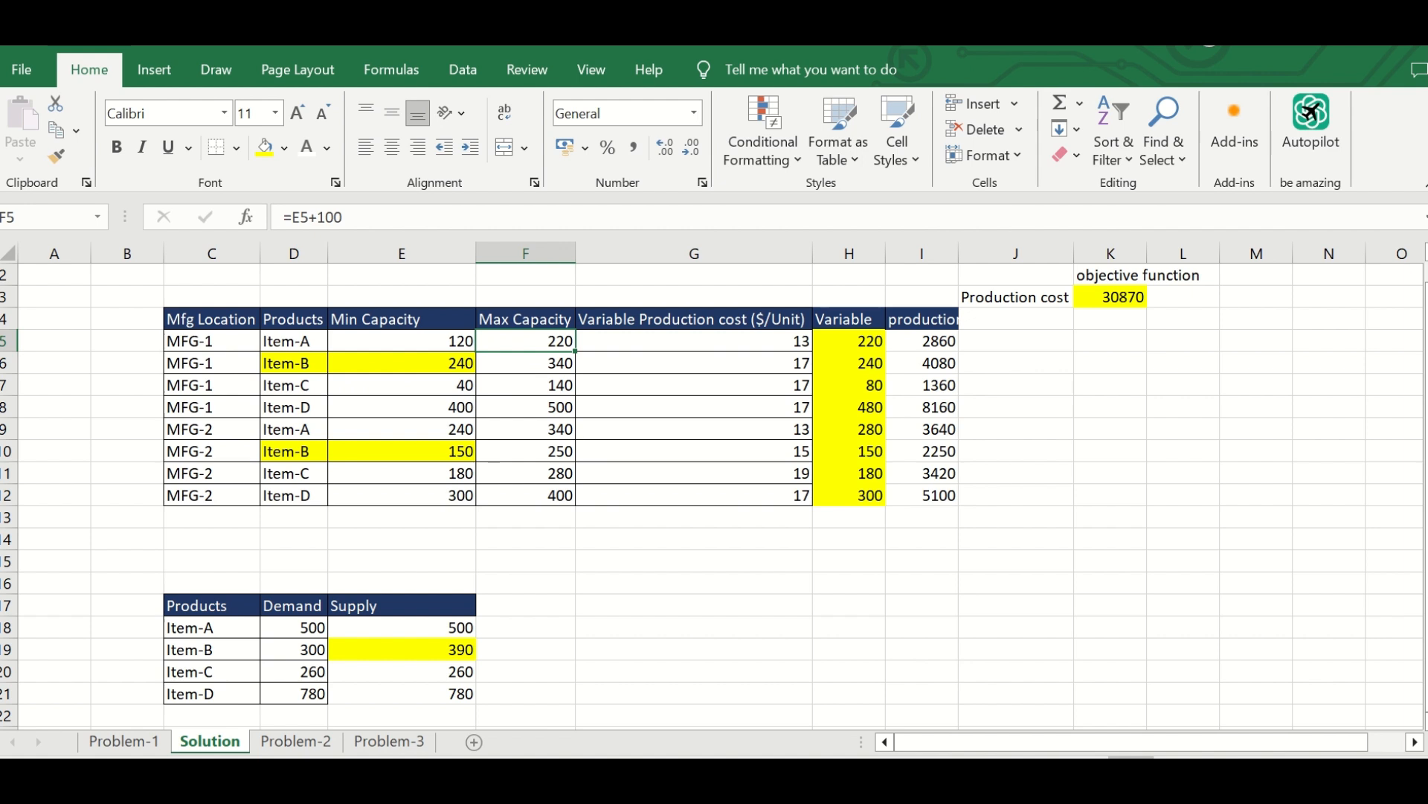
{"action": "left_click_drag", "start_coordinate": [294, 429], "coordinate": [694, 429]}
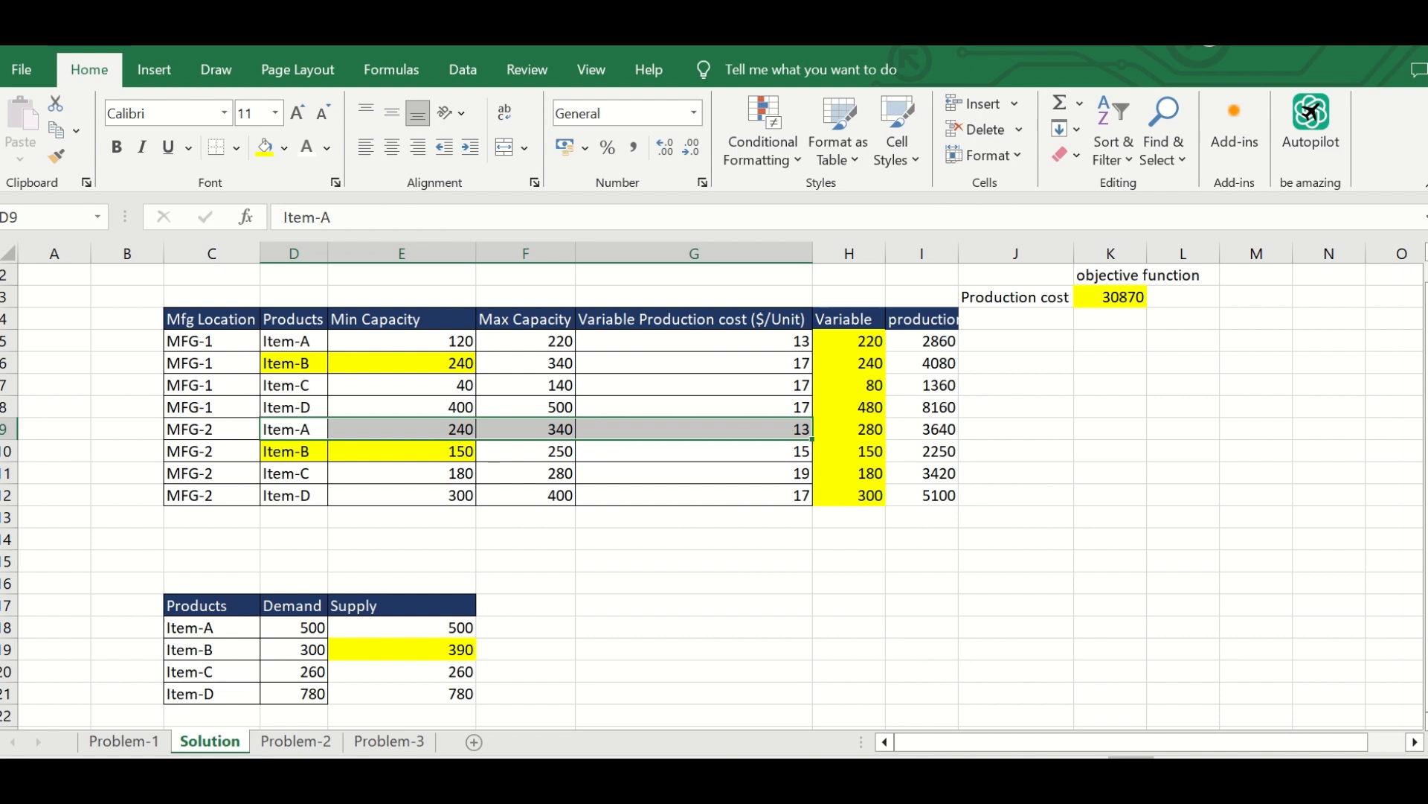
{"action": "left_click_drag", "start_coordinate": [295, 385], "coordinate": [694, 386]}
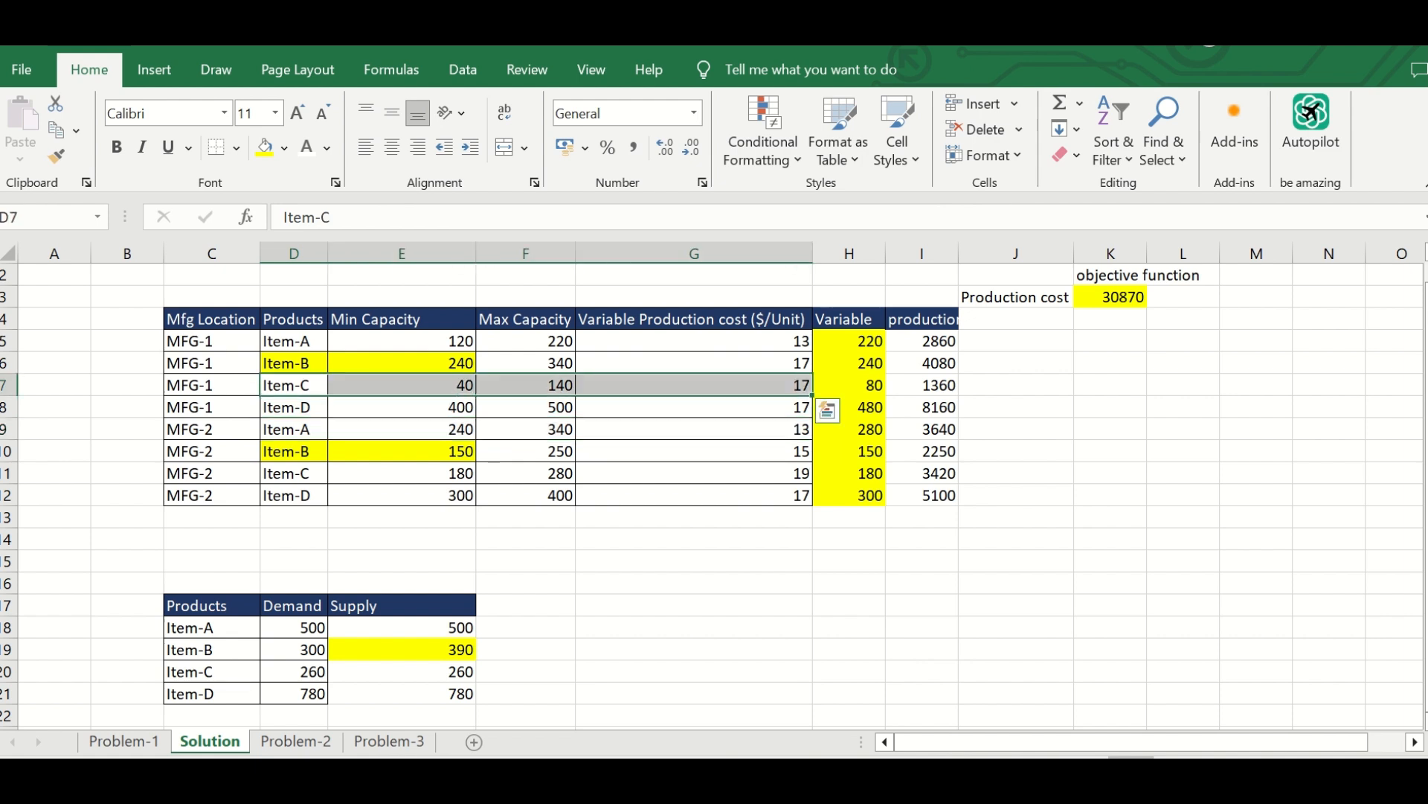
{"action": "left_click", "coordinate": [694, 473]}
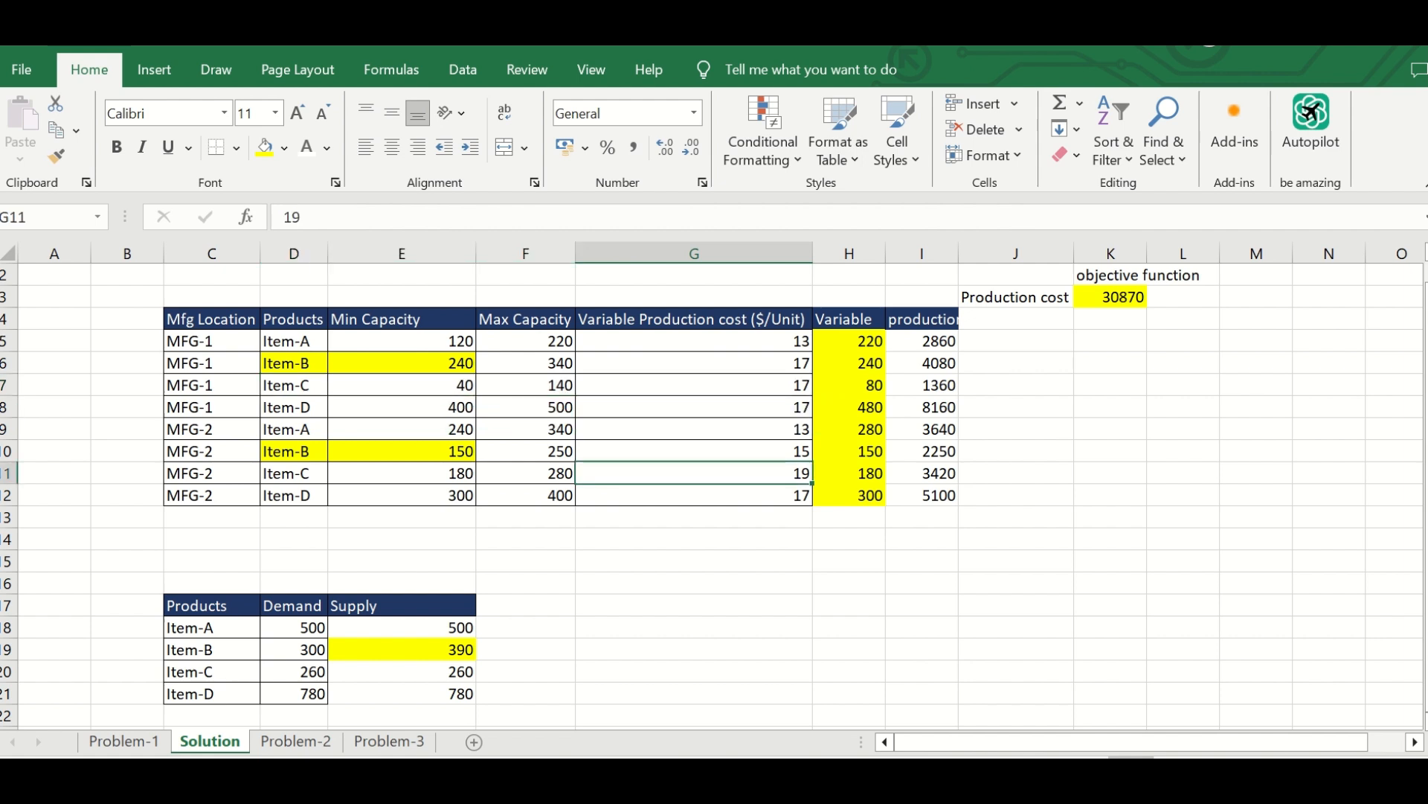
{"action": "left_click", "coordinate": [694, 386]}
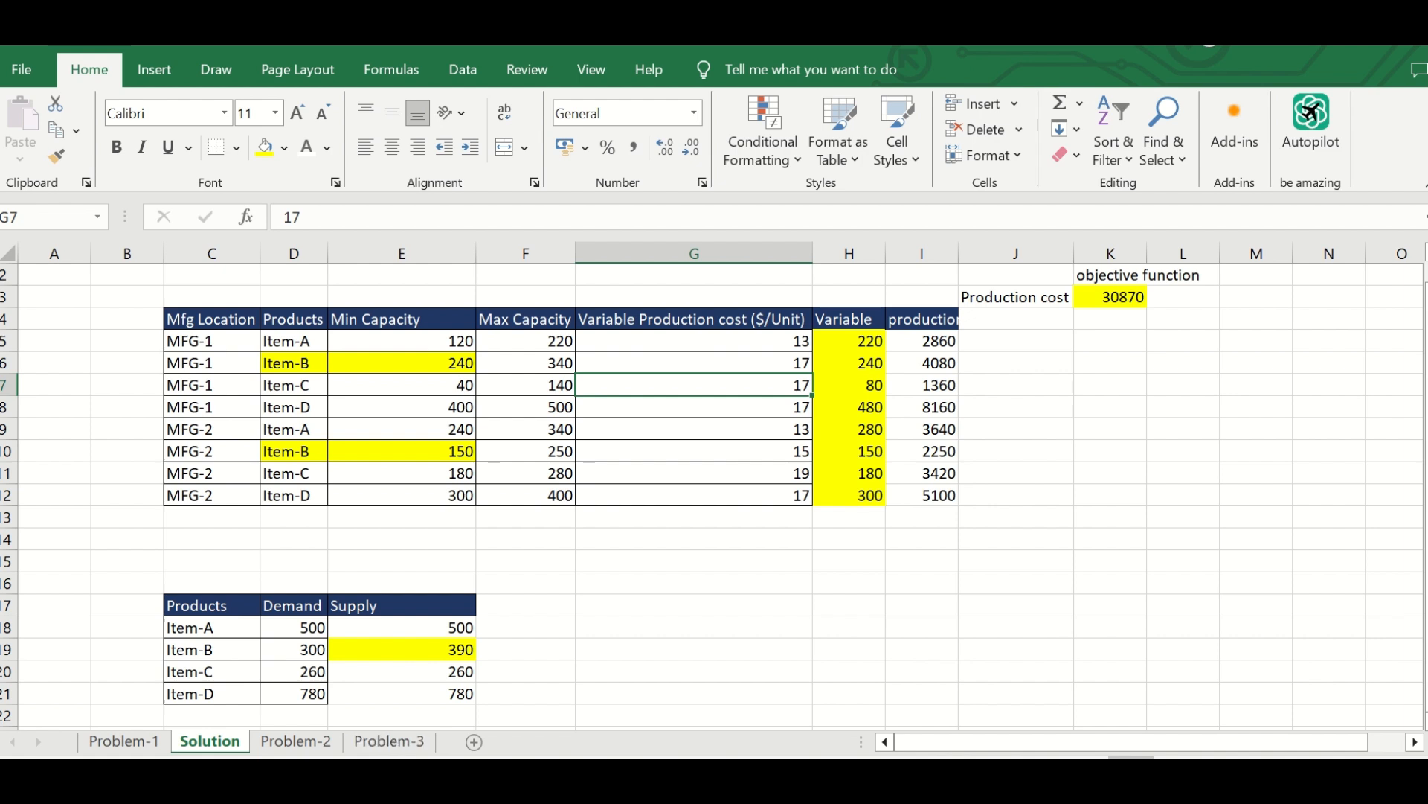
{"action": "left_click", "coordinate": [849, 473]}
{"action": "left_click_drag", "start_coordinate": [402, 473], "coordinate": [849, 474]}
{"action": "left_click", "coordinate": [849, 474]}
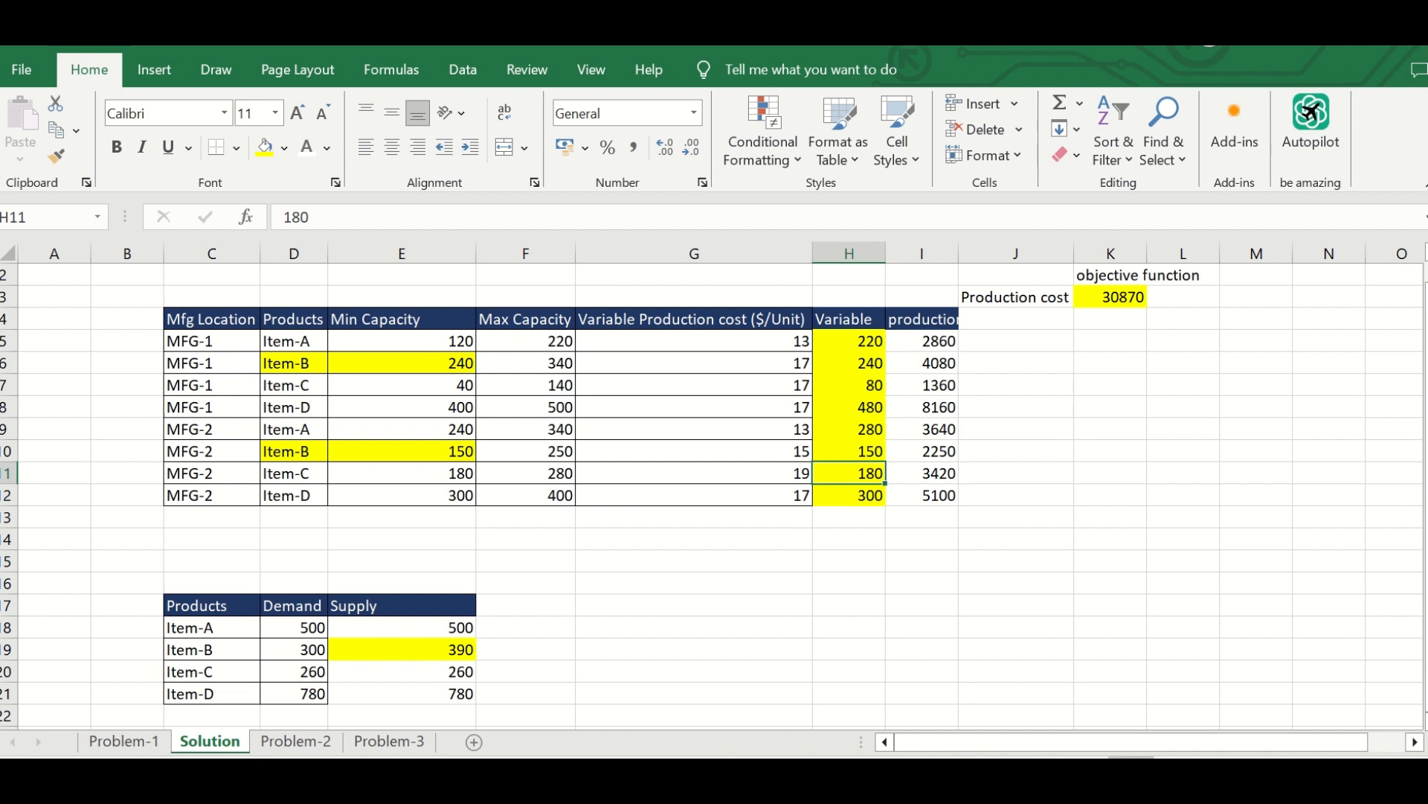
{"action": "right_click", "coordinate": [441, 386]}
{"action": "key", "text": "Escape"}
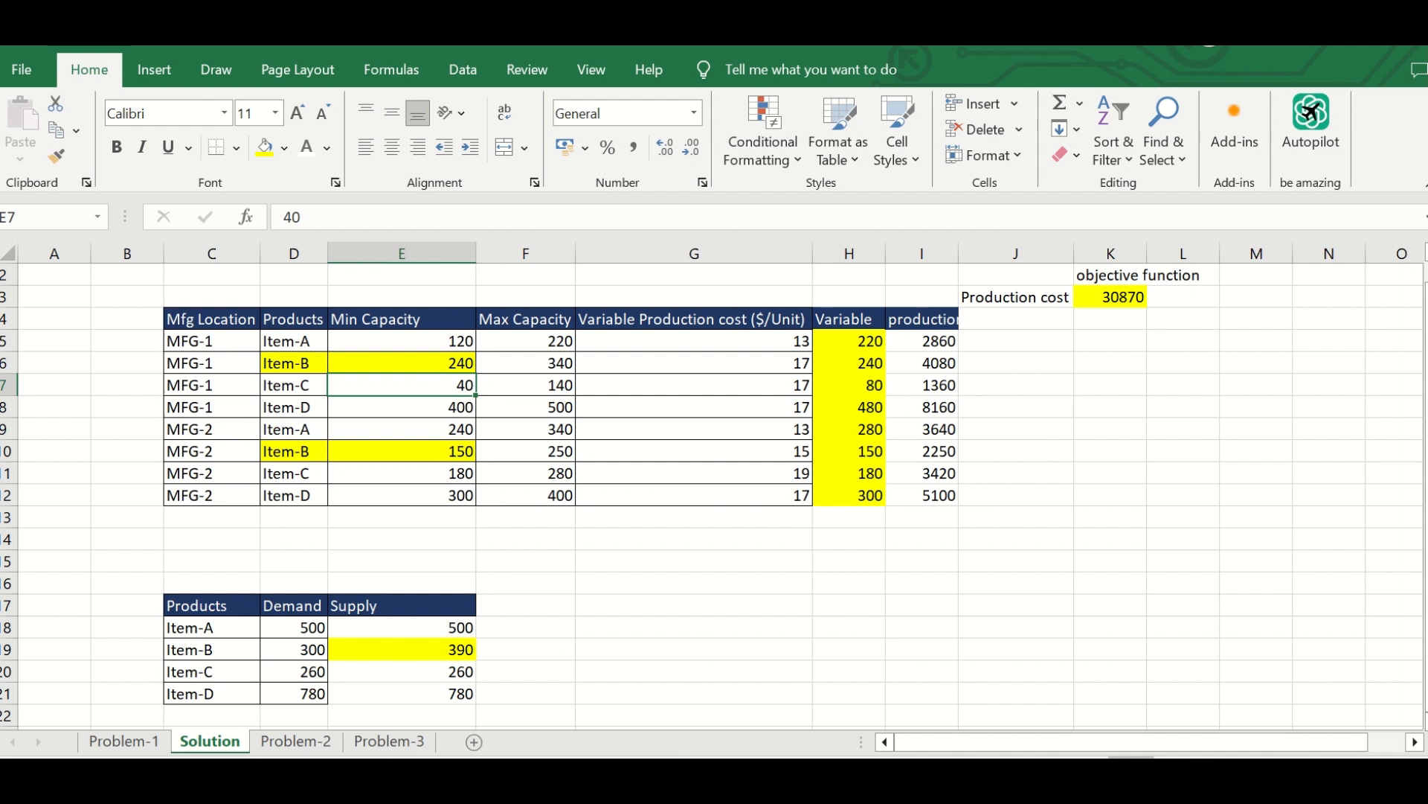
{"action": "left_click", "coordinate": [693, 473]}
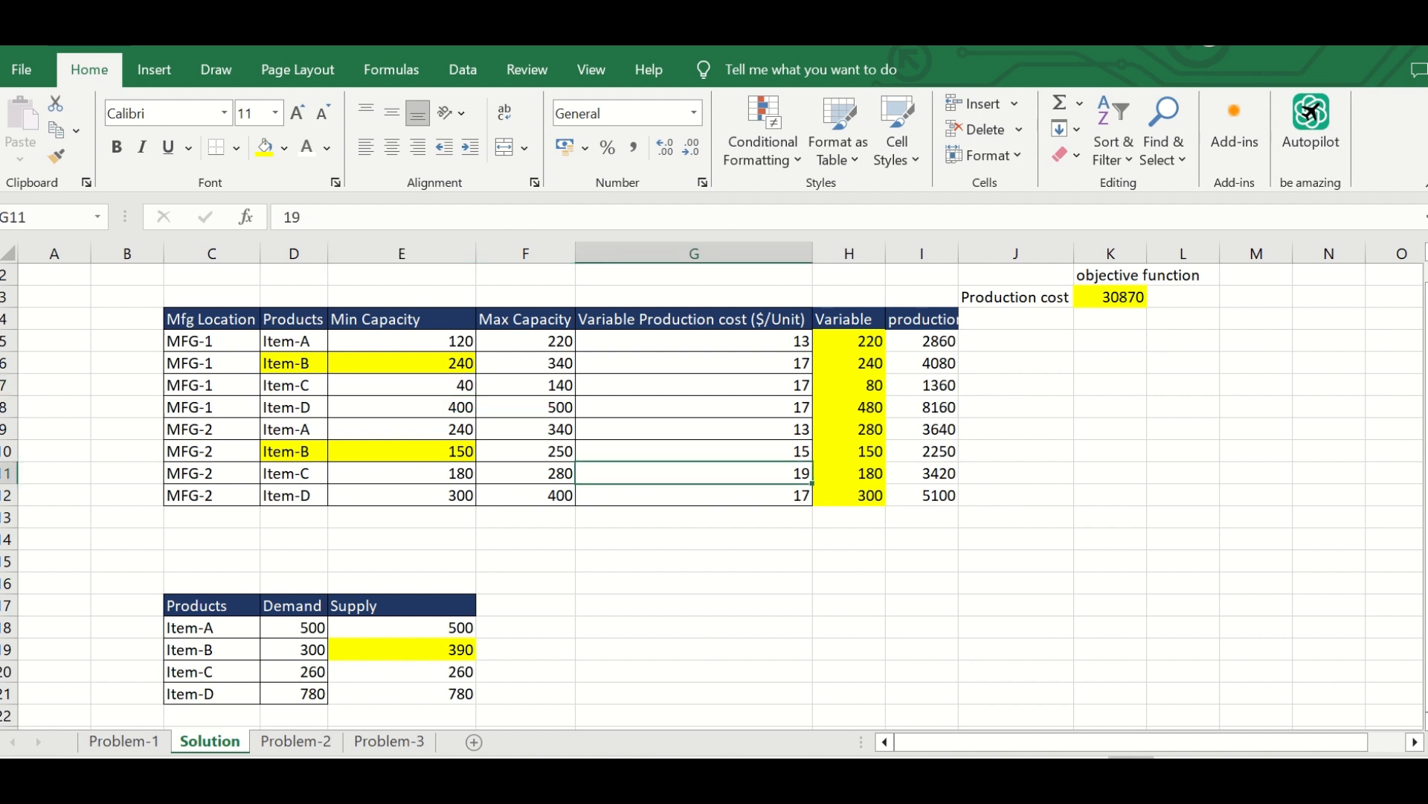
{"action": "left_click_drag", "start_coordinate": [693, 385], "coordinate": [855, 385]}
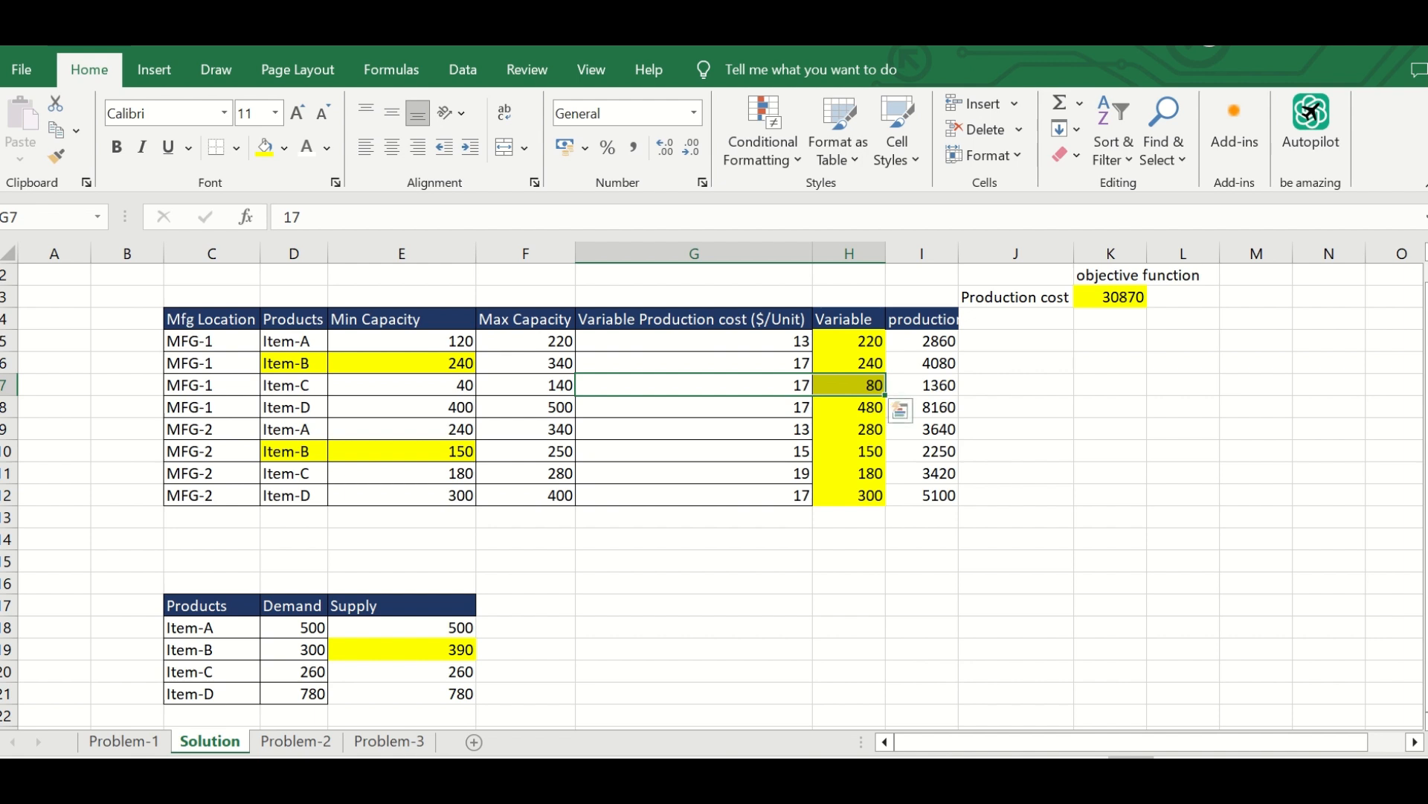
{"action": "left_click_drag", "start_coordinate": [849, 474], "coordinate": [431, 475]}
{"action": "left_click", "coordinate": [431, 473]}
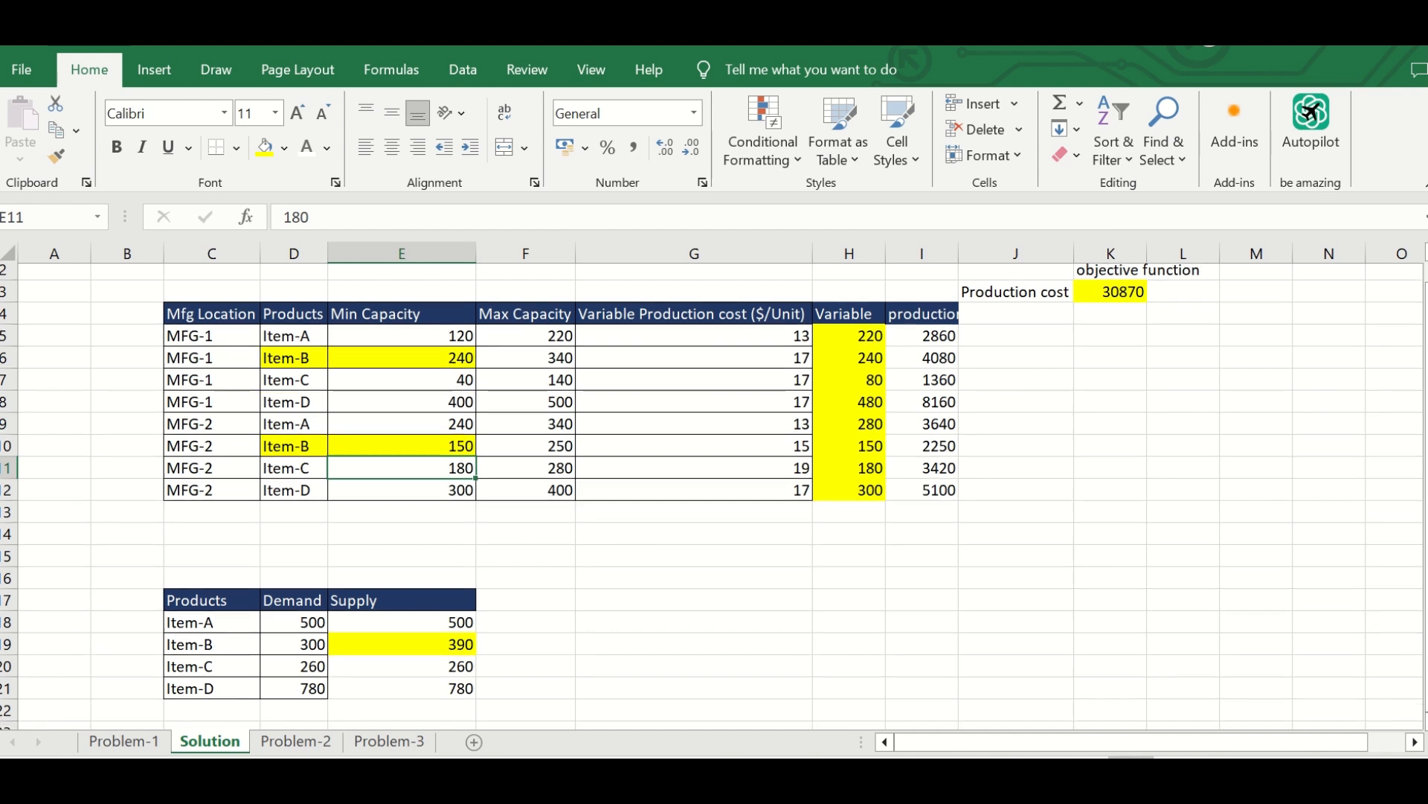
{"action": "scroll", "coordinate": [712, 496], "scroll_direction": "down", "scroll_amount": 1}
{"action": "scroll", "coordinate": [712, 496], "scroll_direction": "down", "scroll_amount": 3}
{"action": "scroll", "coordinate": [712, 496], "scroll_direction": "up", "scroll_amount": 4}
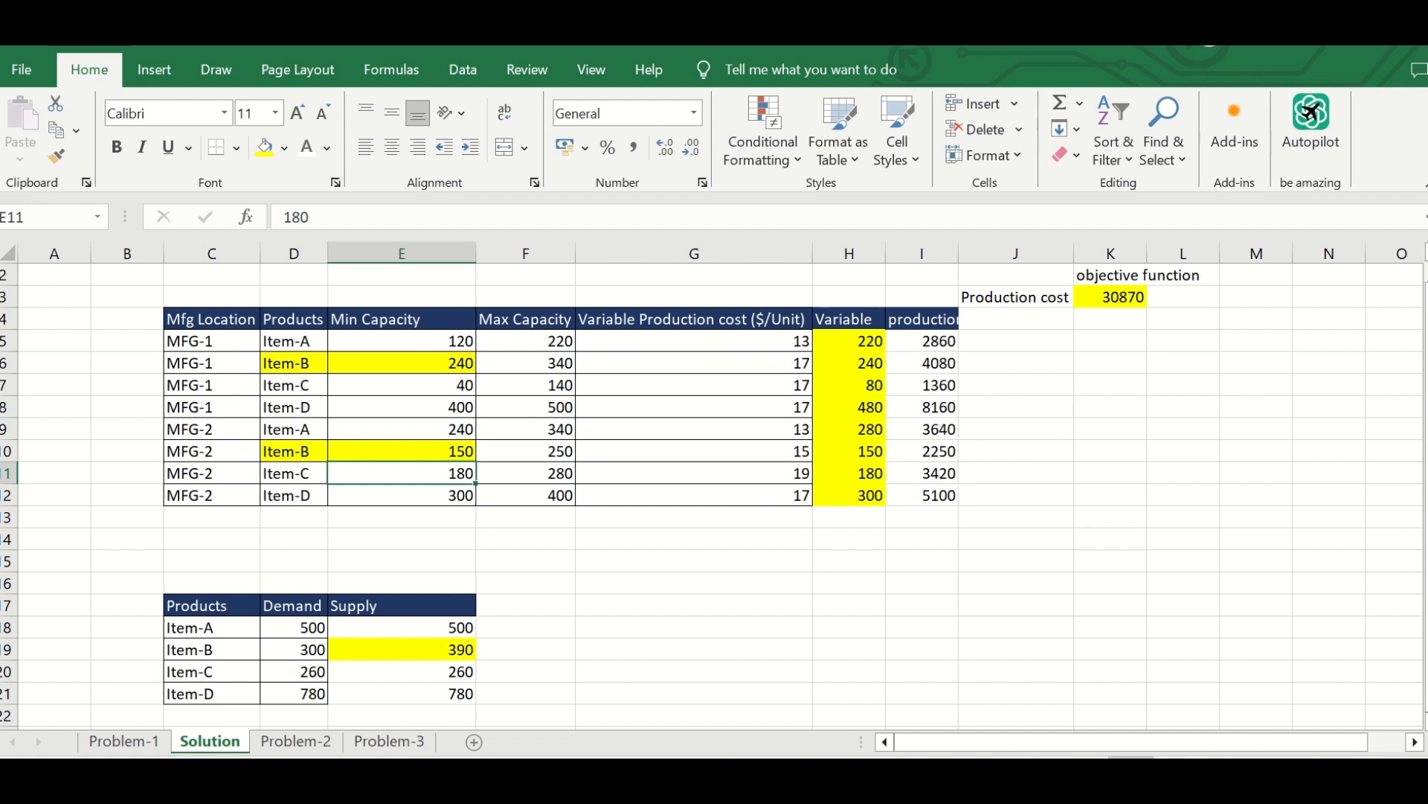
- Change Item-A's MFG-1 maximum capacity formula in F5 to =E5+20 and fill it down through F12
{"action": "left_click", "coordinate": [525, 341]}
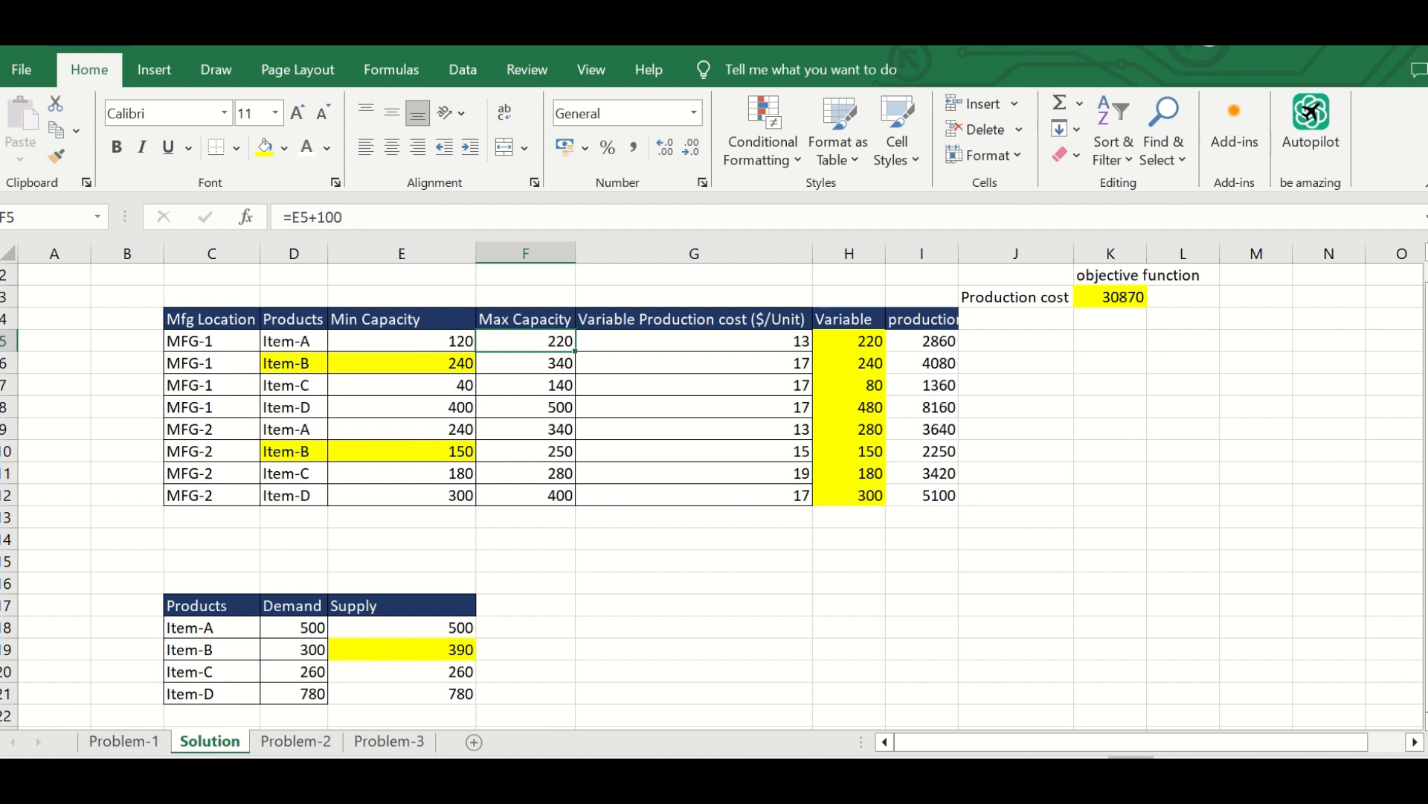
{"action": "left_click", "coordinate": [343, 216]}
{"action": "key", "text": "BackSpace"}
{"action": "key", "text": "BackSpace"}
{"action": "key", "text": "BackSpace"}
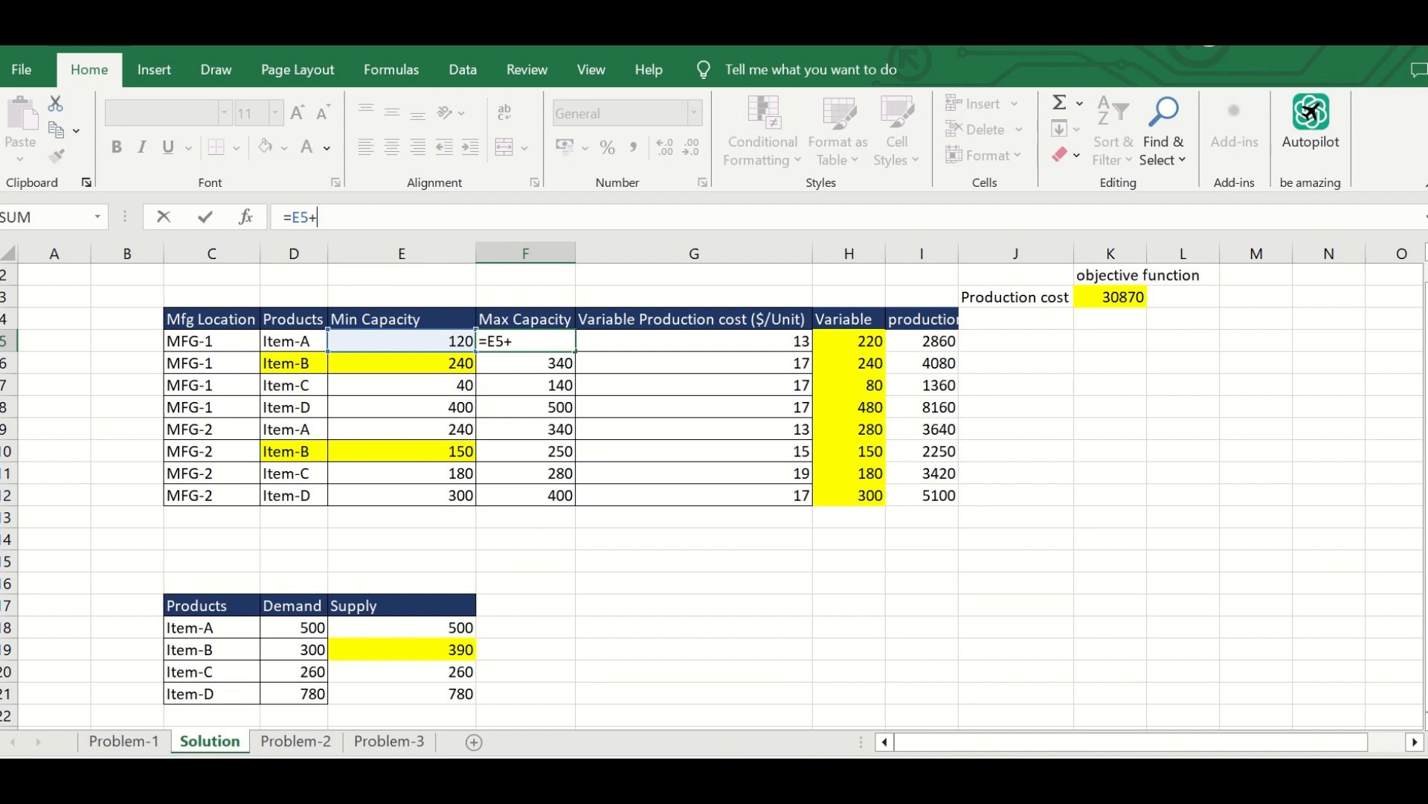
{"action": "key", "text": "BackSpace"}
{"action": "key", "text": "Return"}
{"action": "key", "text": "Up"}
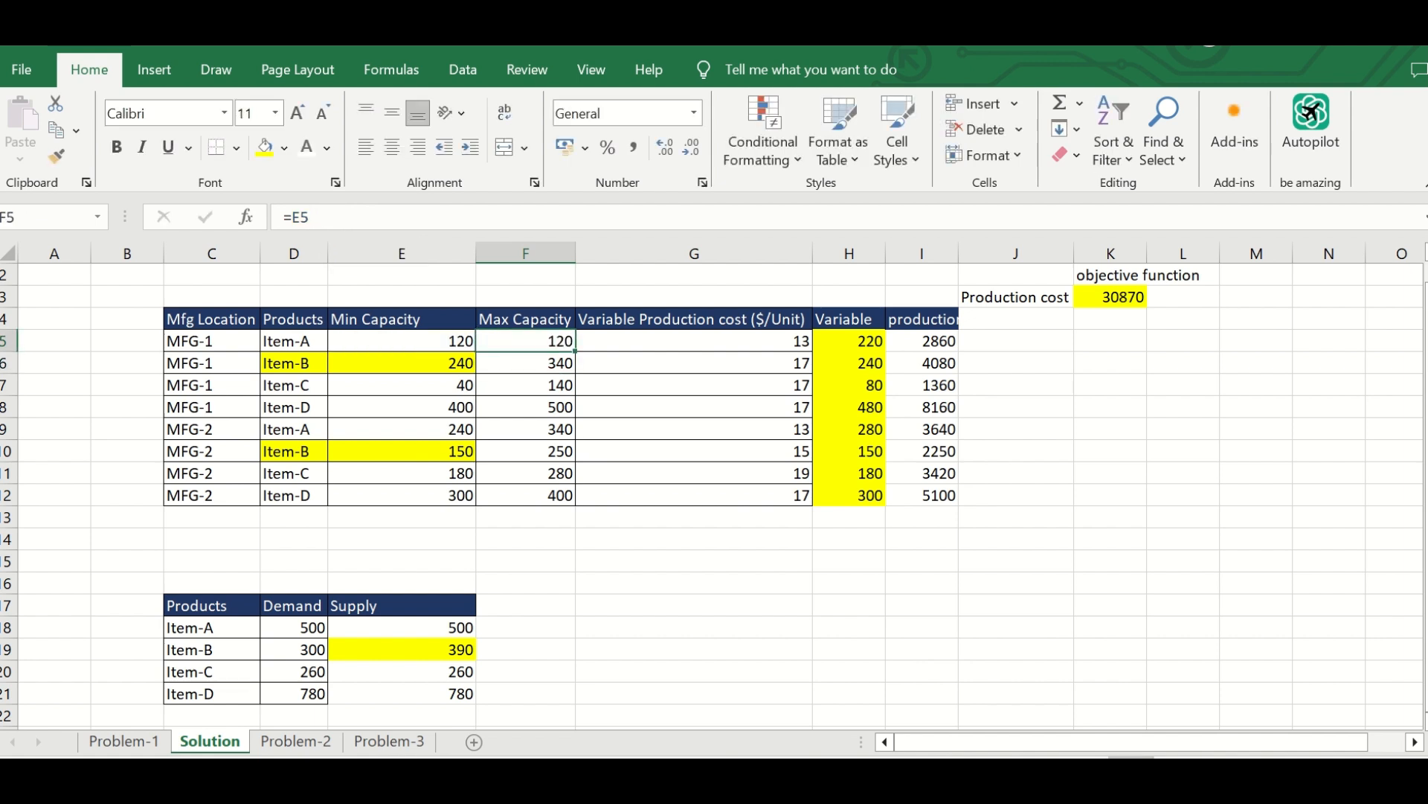
{"action": "key", "text": "F2"}
{"action": "type", "text": "+20"}
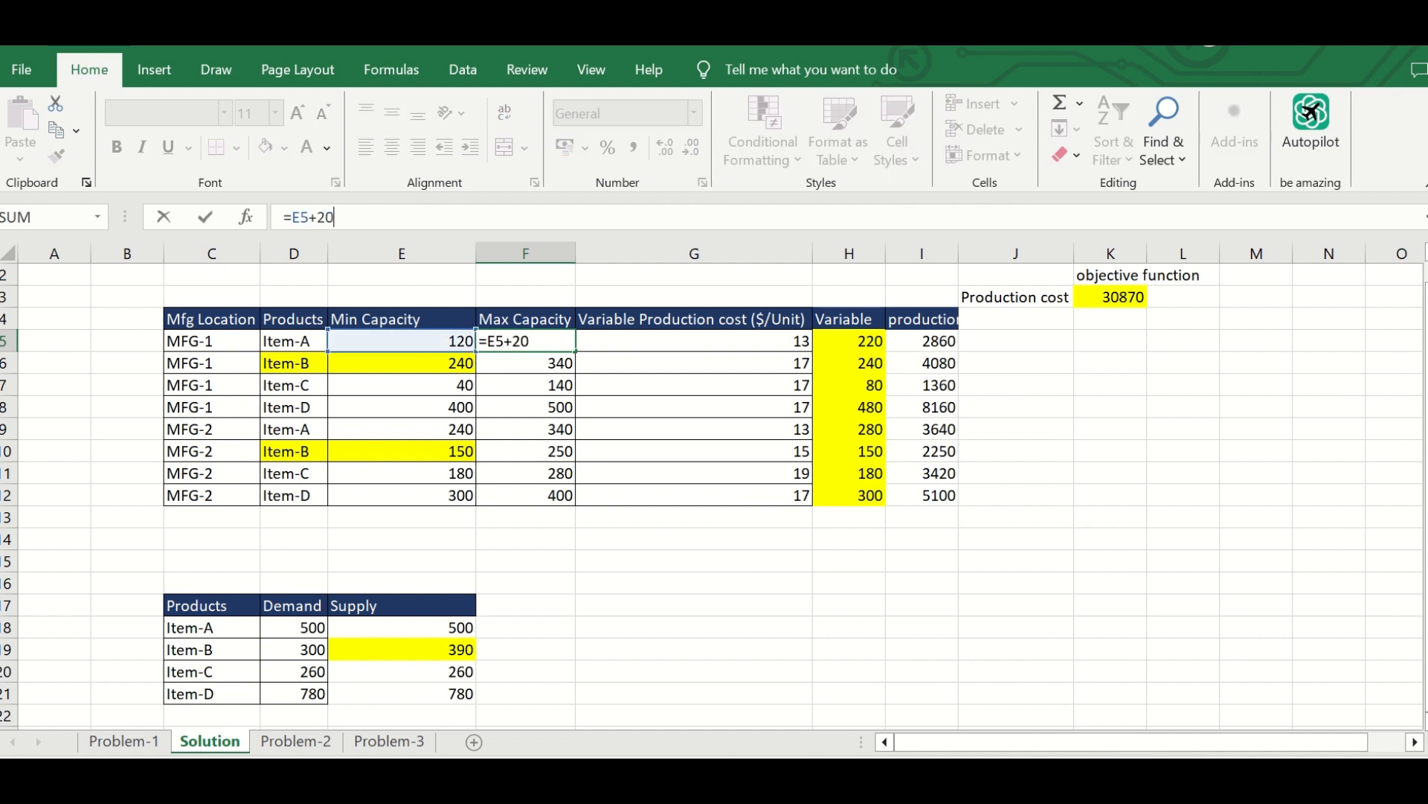
{"action": "key", "text": "Return"}
{"action": "key", "text": "Up"}
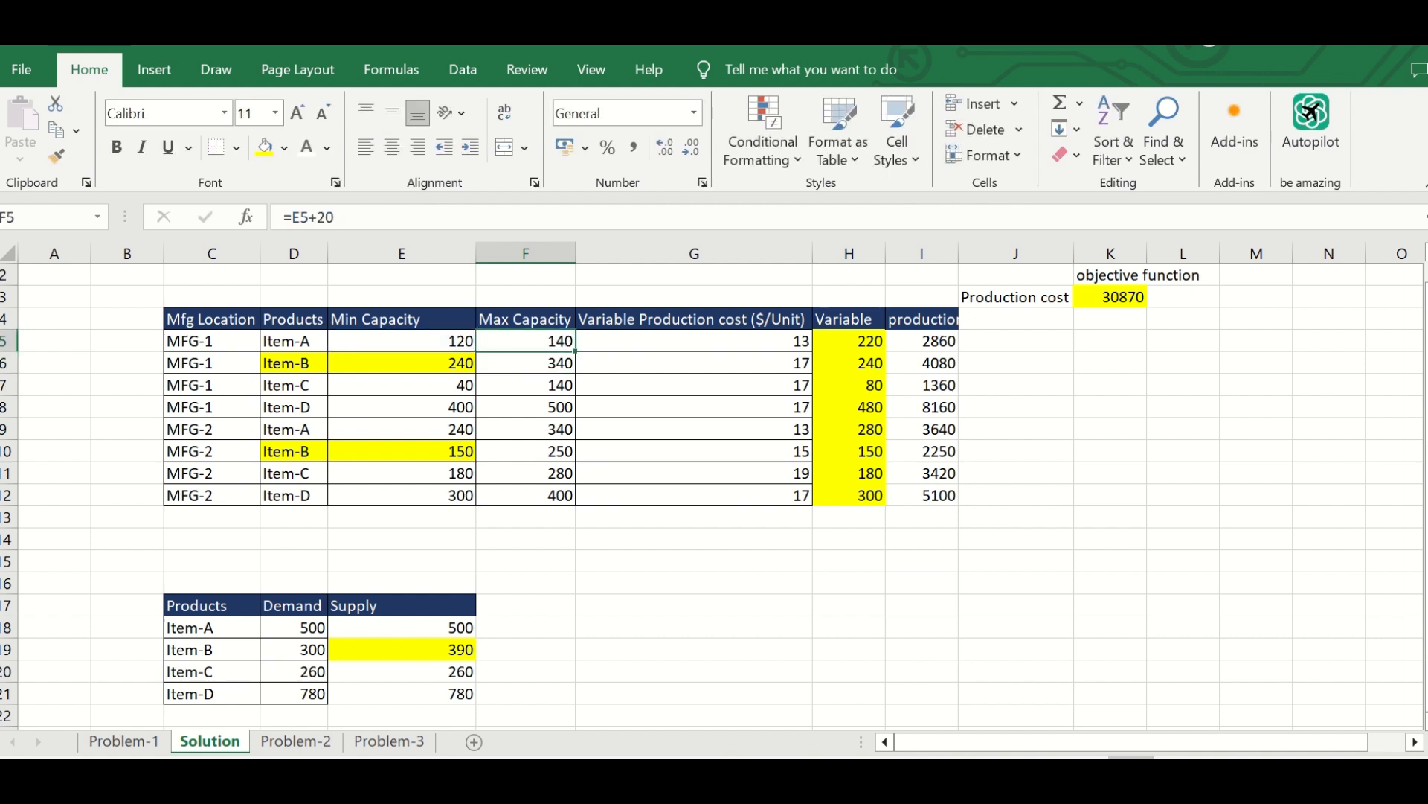
{"action": "double_click", "coordinate": [575, 351]}
{"action": "left_click", "coordinate": [526, 407]}
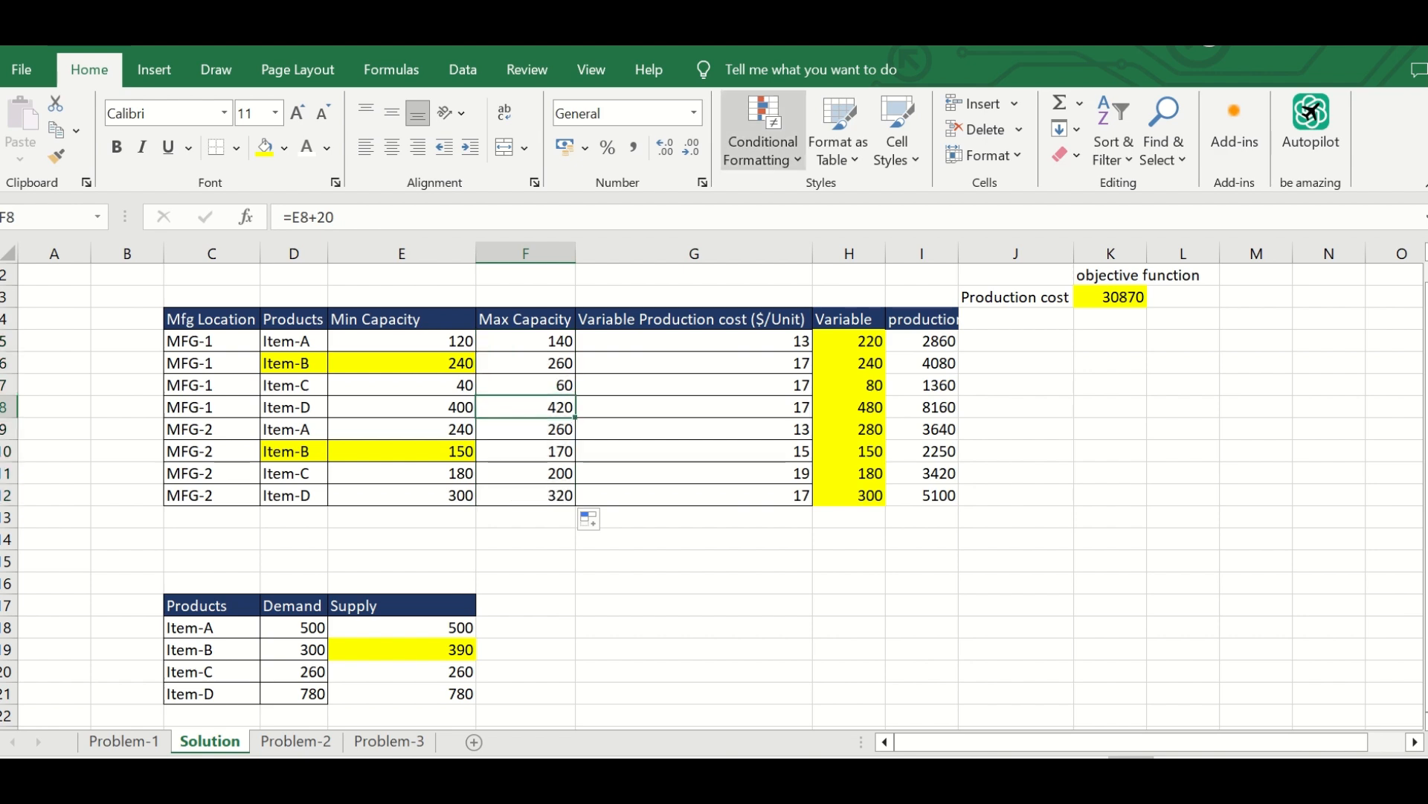
- Rerun Solver with the new maximum capacities to check feasibility, and discard the results
{"action": "left_click", "coordinate": [463, 69]}
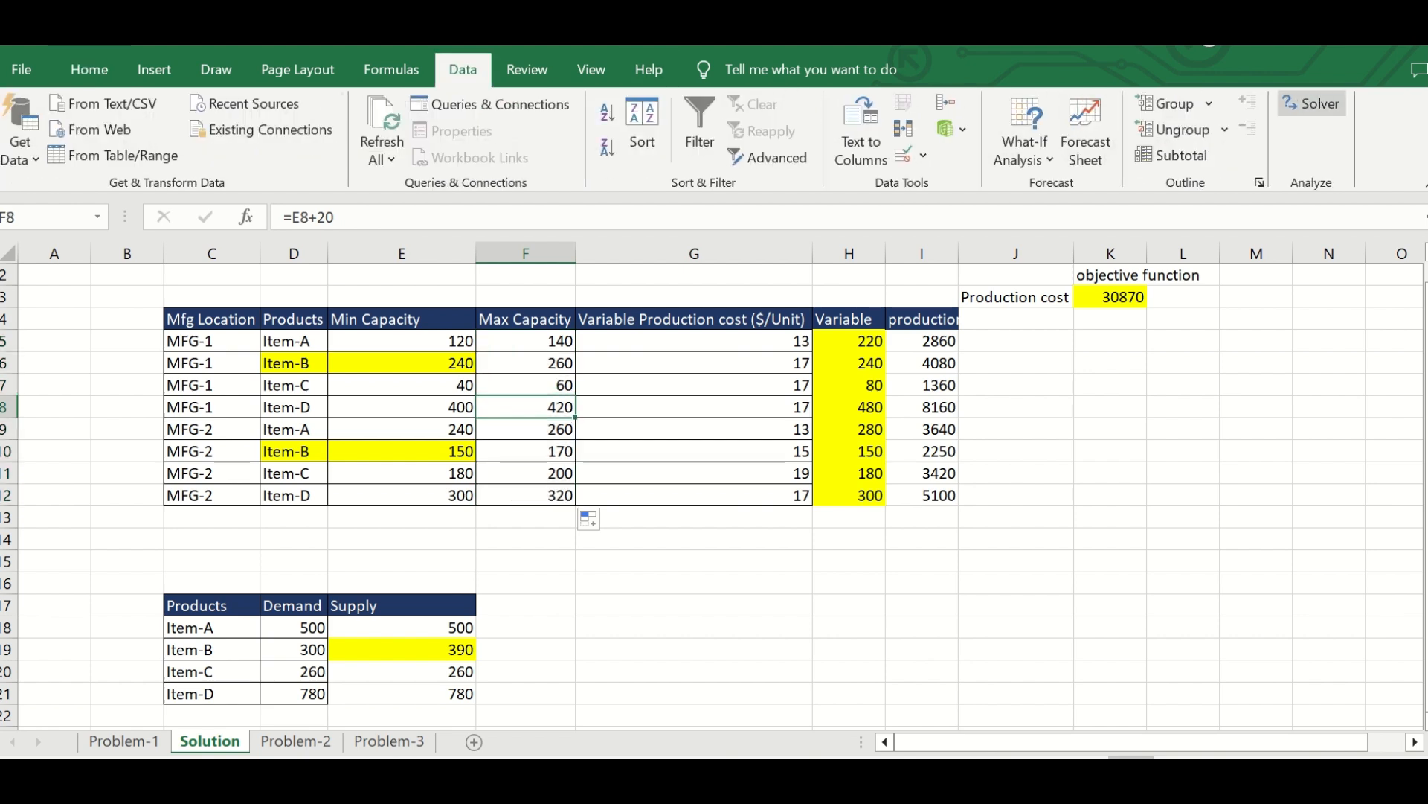
{"action": "left_click", "coordinate": [1312, 103]}
{"action": "left_click", "coordinate": [442, 646]}
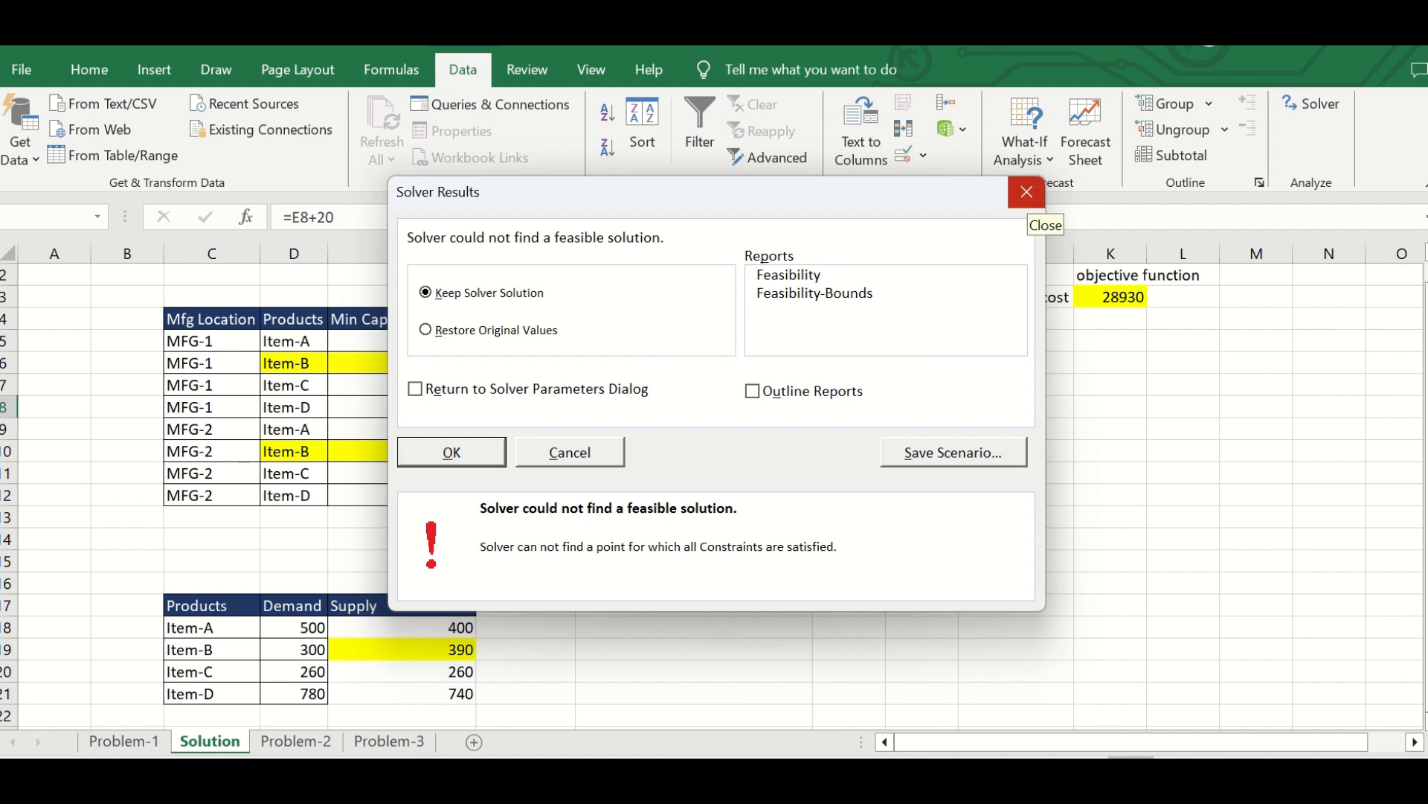
{"action": "left_click", "coordinate": [1027, 192]}
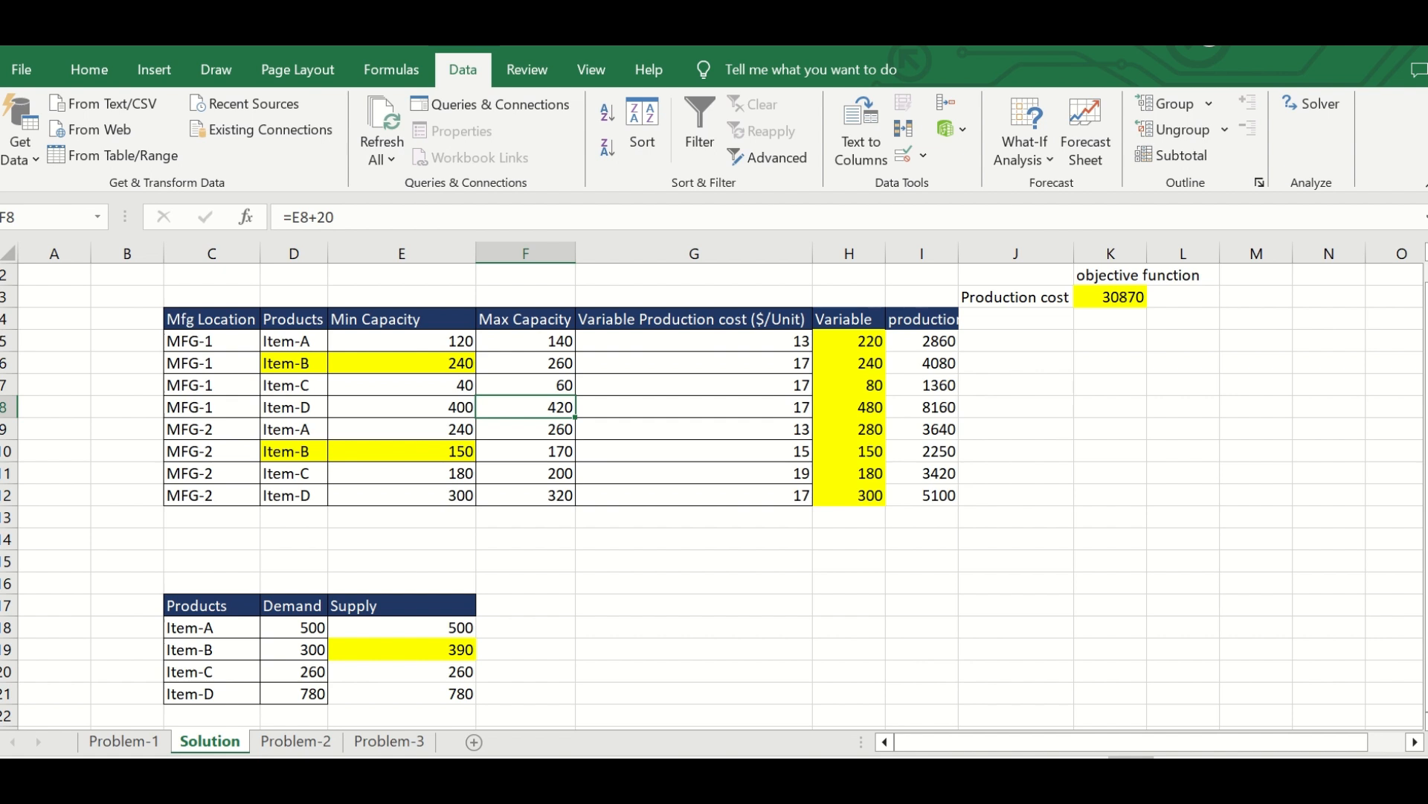
- Remove the fill from Item-B's supply cell E19 and select MFG-1's Item-B cells D6:E6
{"action": "left_click_drag", "start_coordinate": [294, 627], "coordinate": [176, 627]}
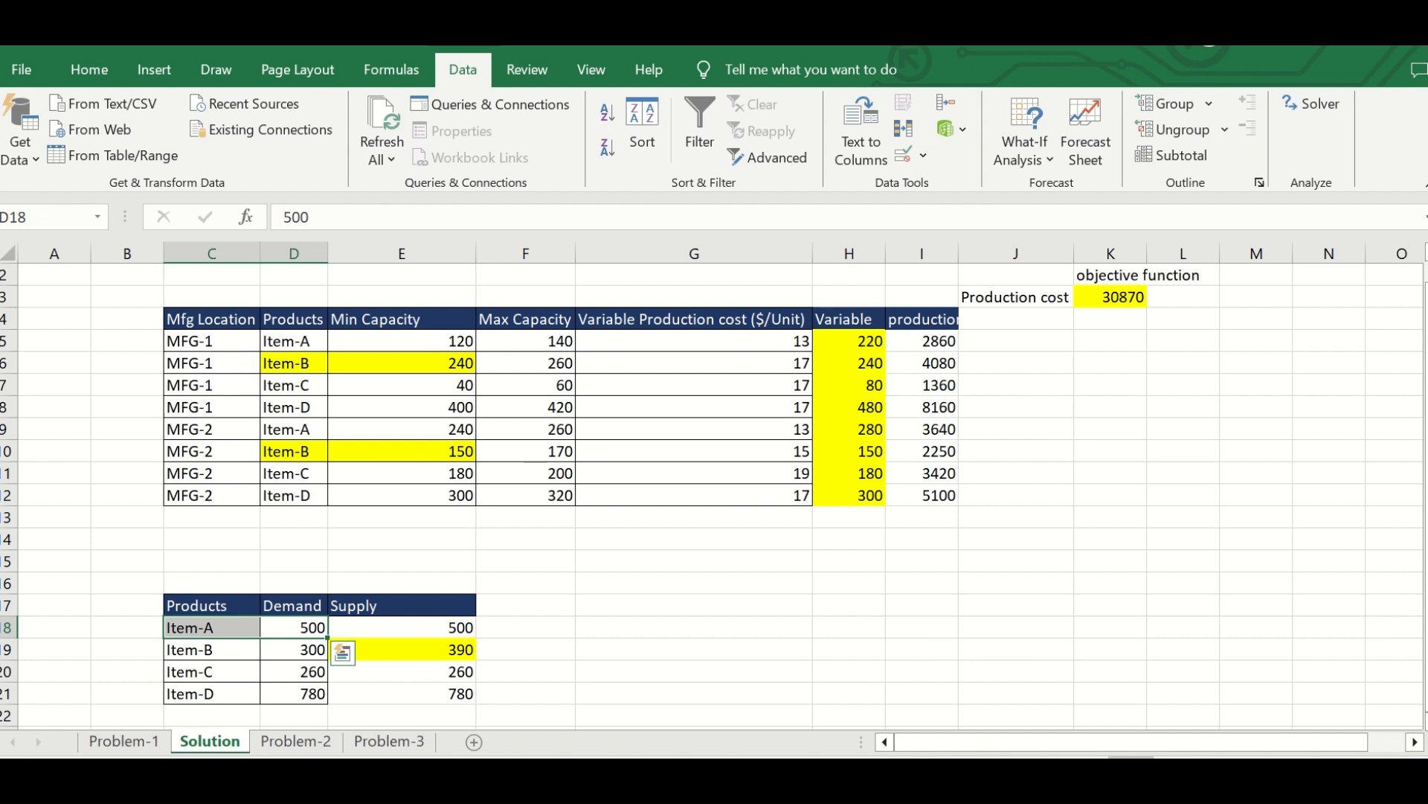
{"action": "left_click", "coordinate": [402, 650]}
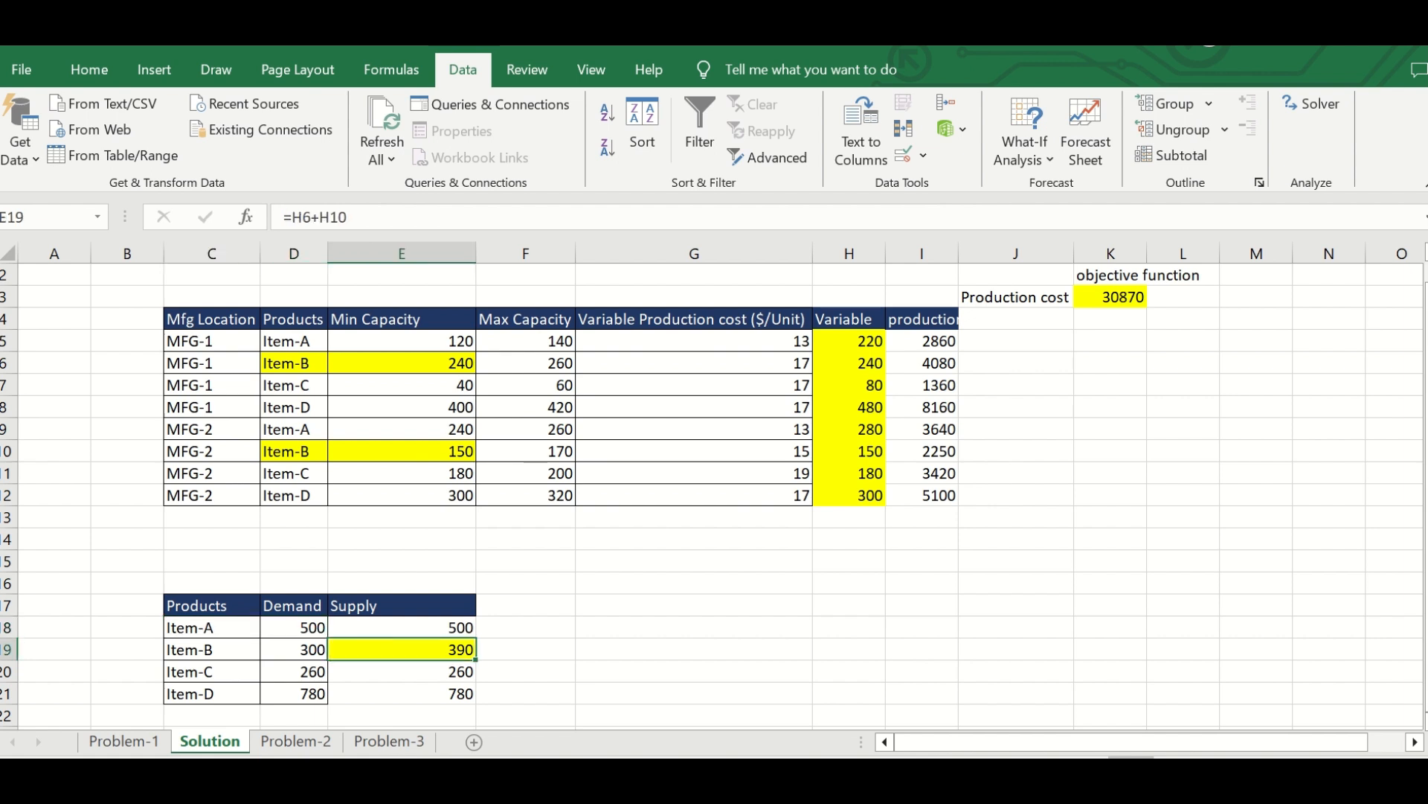
{"action": "left_click", "coordinate": [89, 69]}
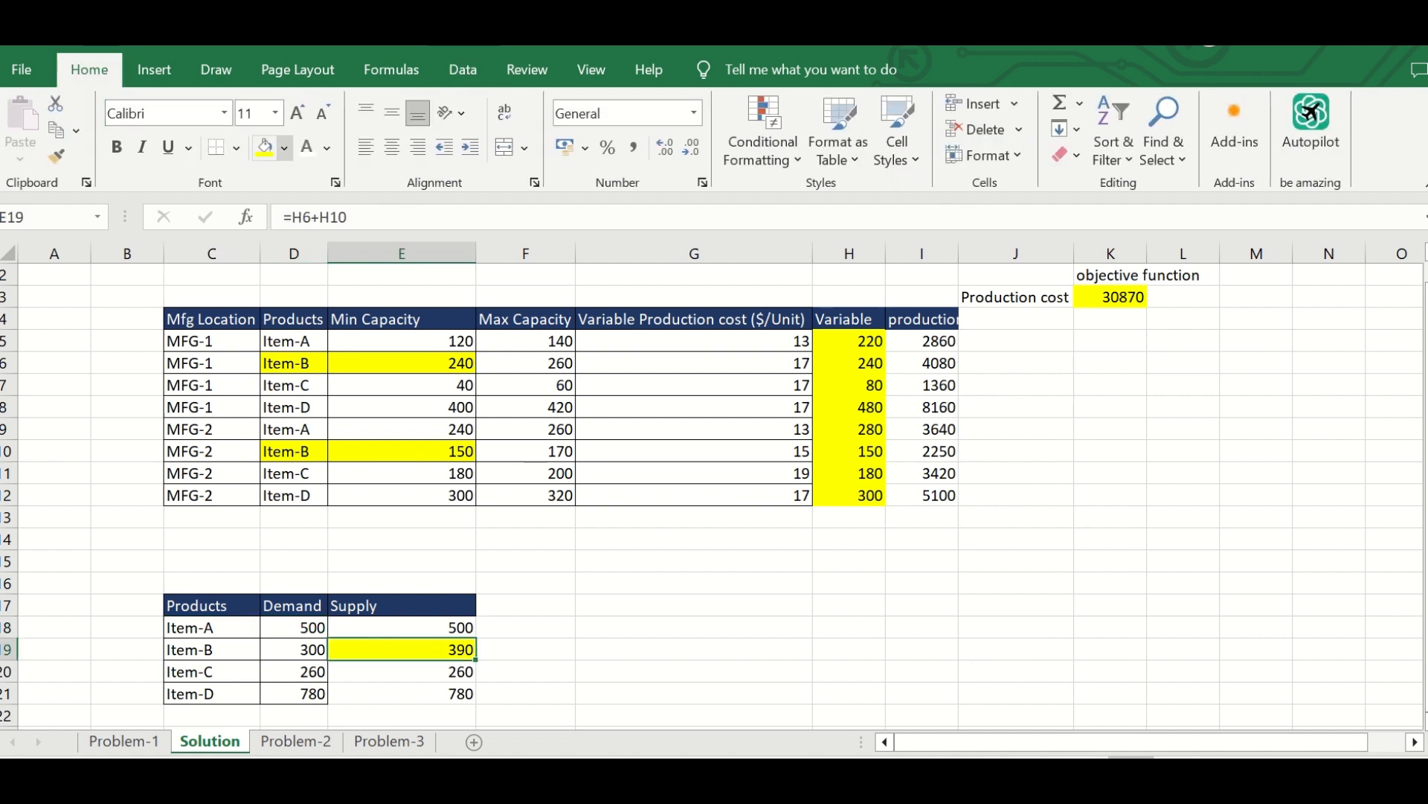
{"action": "left_click", "coordinate": [284, 148]}
{"action": "left_click", "coordinate": [313, 399]}
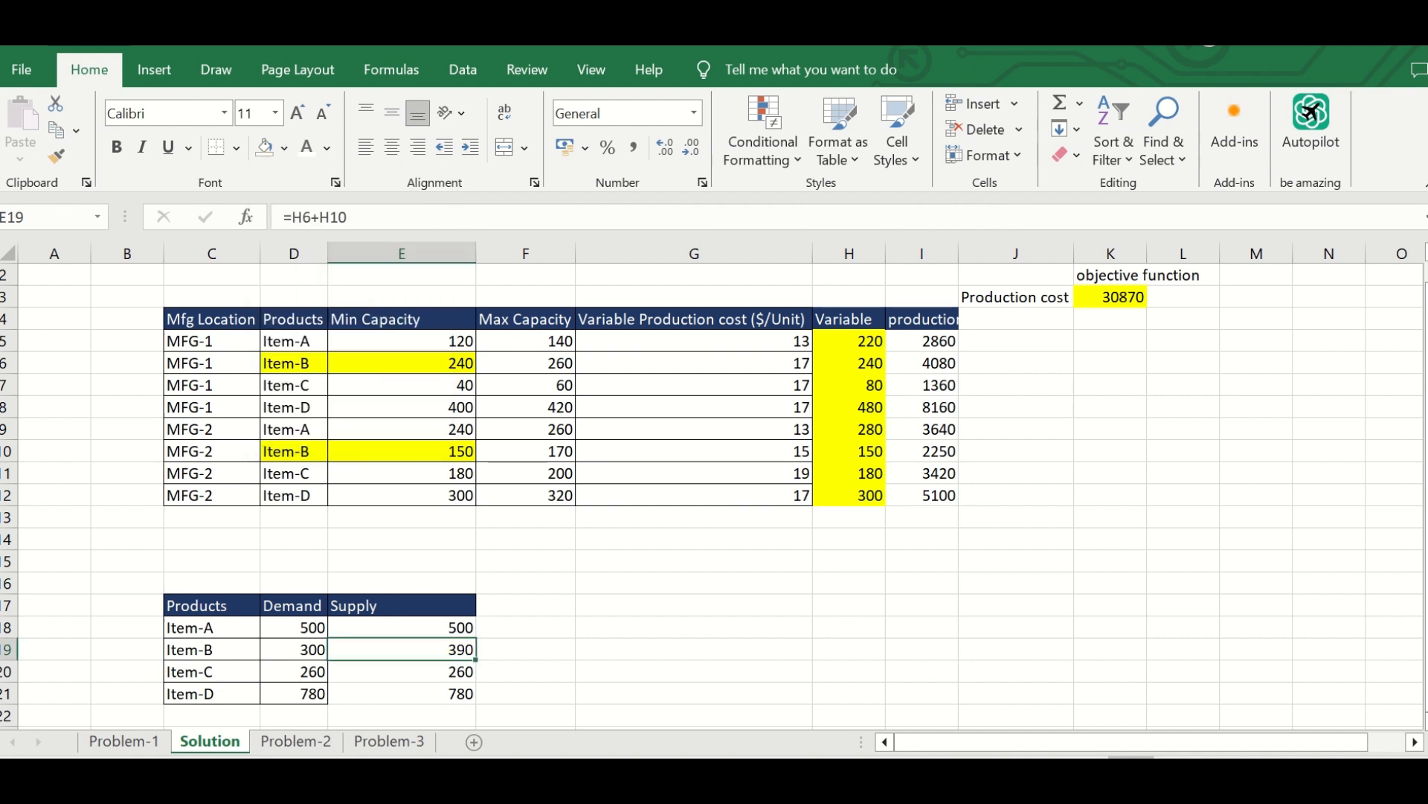
{"action": "left_click_drag", "start_coordinate": [294, 363], "coordinate": [446, 363]}
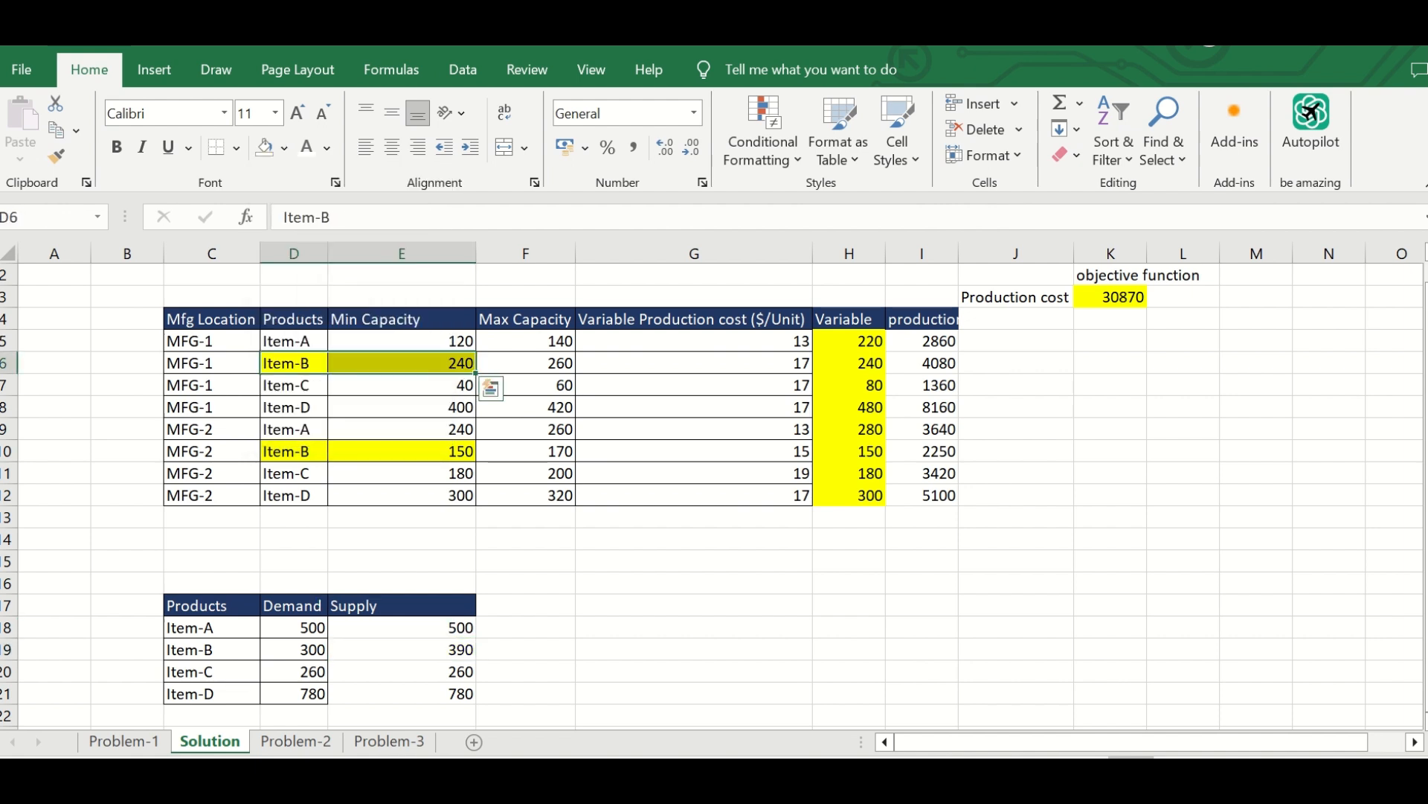
{"action": "left_click", "coordinate": [306, 147]}
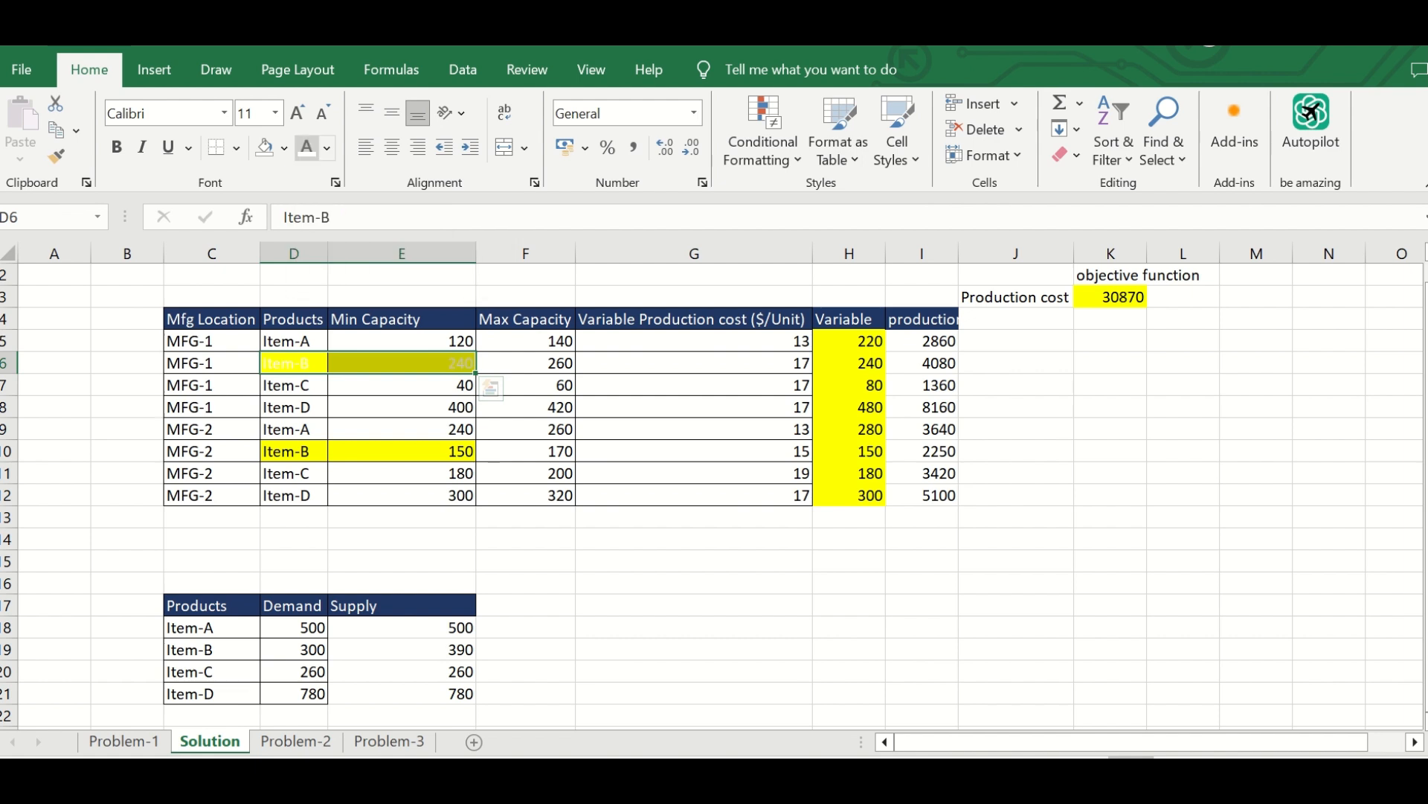
{"action": "key", "text": "ctrl+z"}
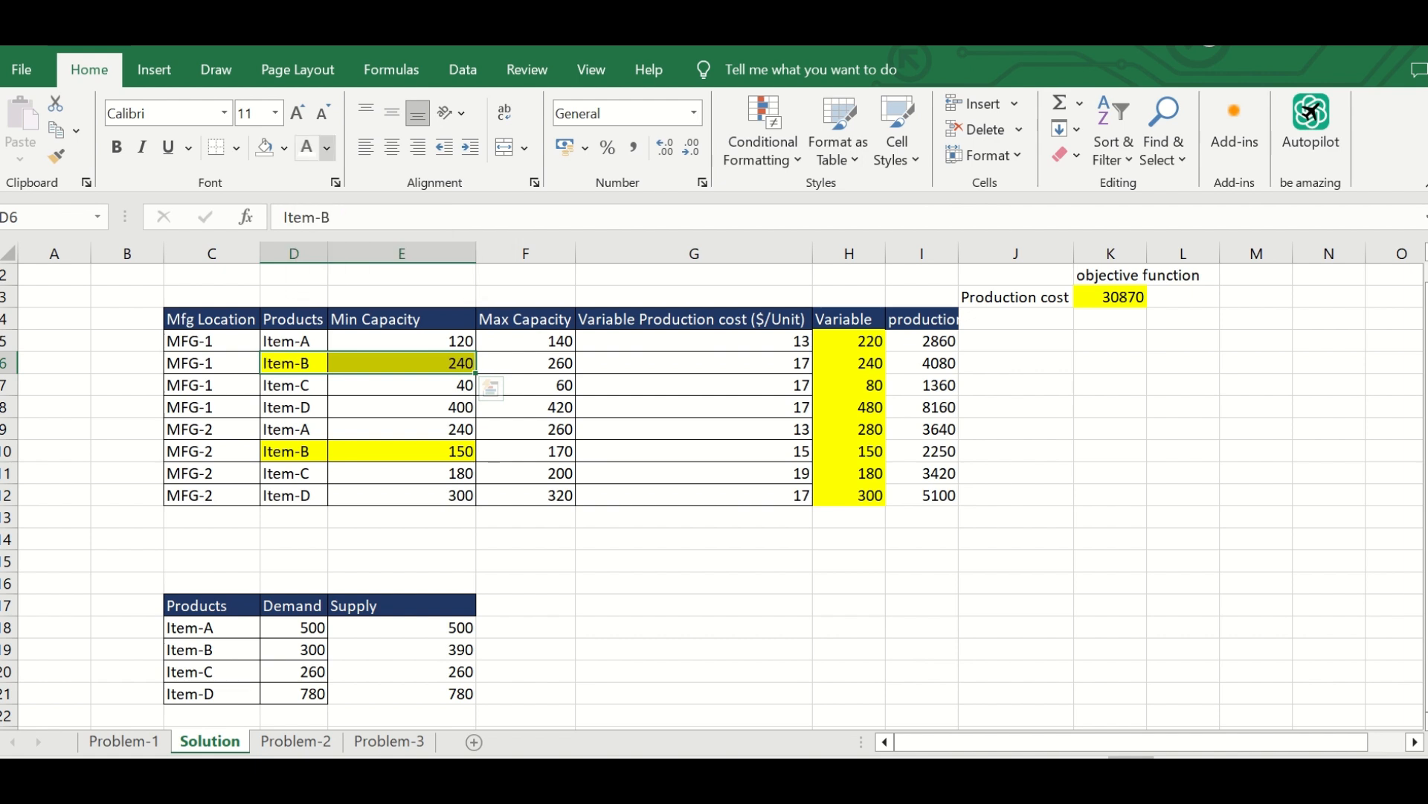
{"action": "left_click", "coordinate": [327, 147]}
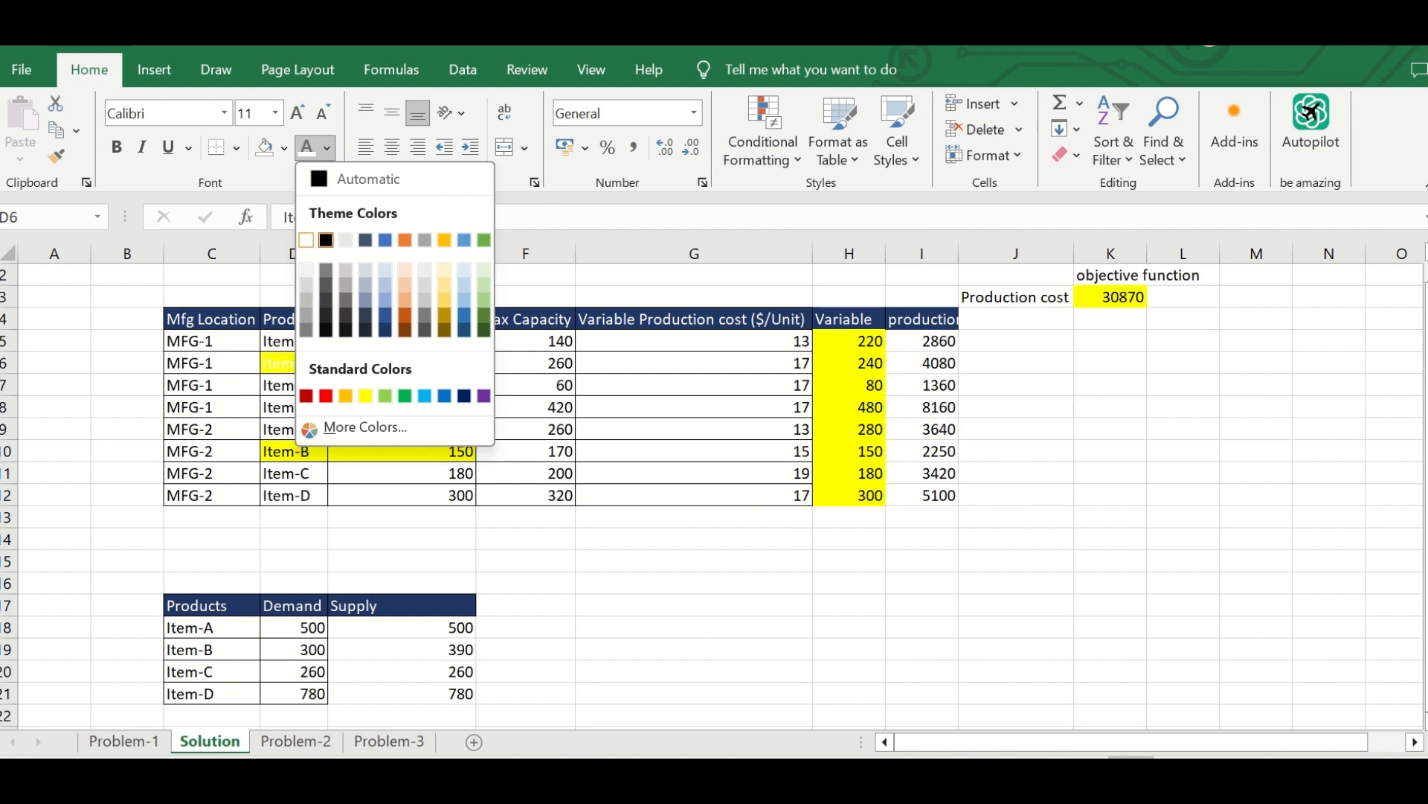
{"action": "left_click", "coordinate": [306, 239]}
{"action": "key", "text": "ctrl+z"}
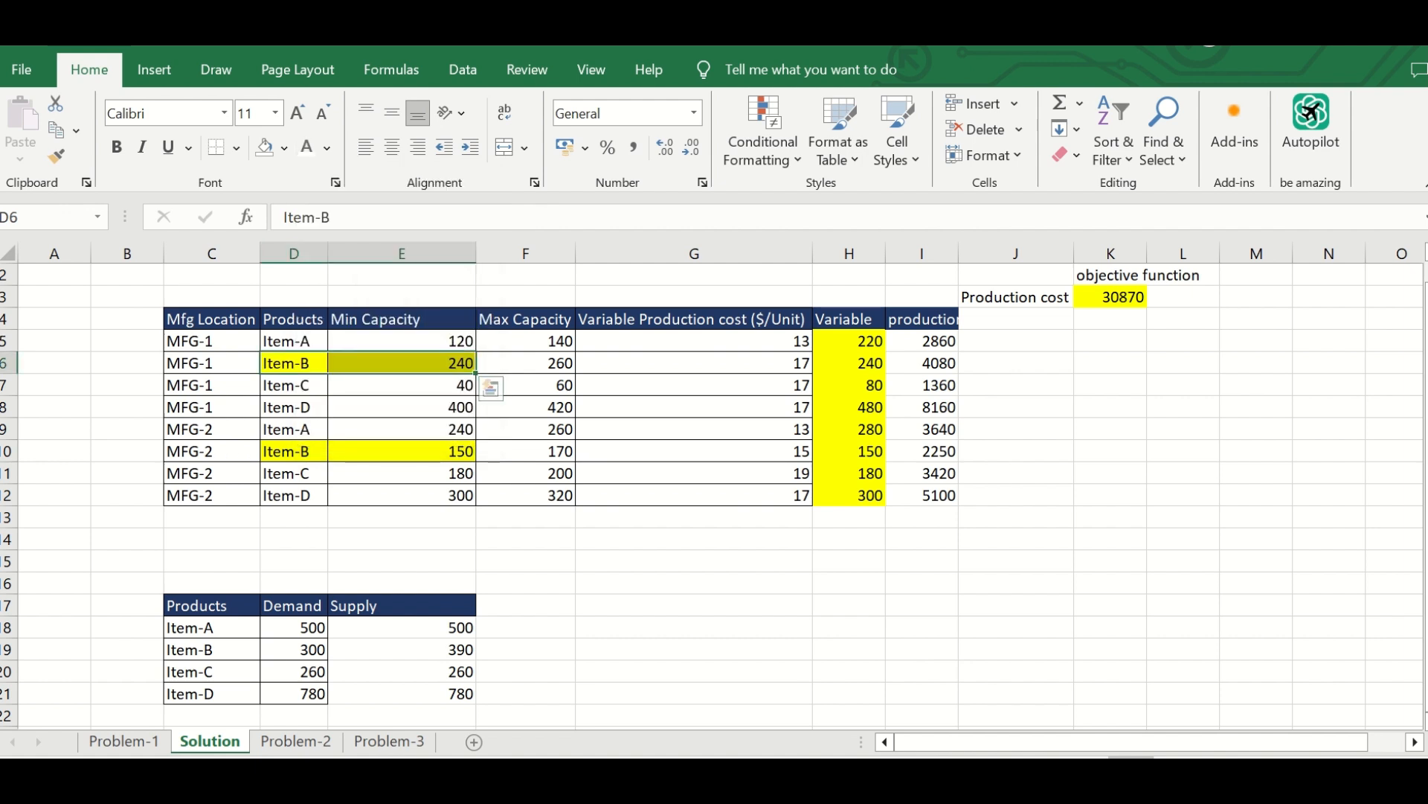
- Remove the yellow fill from the Item-B product and minimum capacity cells for both plants, D6:E6 and D10:E10
{"action": "left_click", "coordinate": [283, 147]}
{"action": "left_click", "coordinate": [298, 399]}
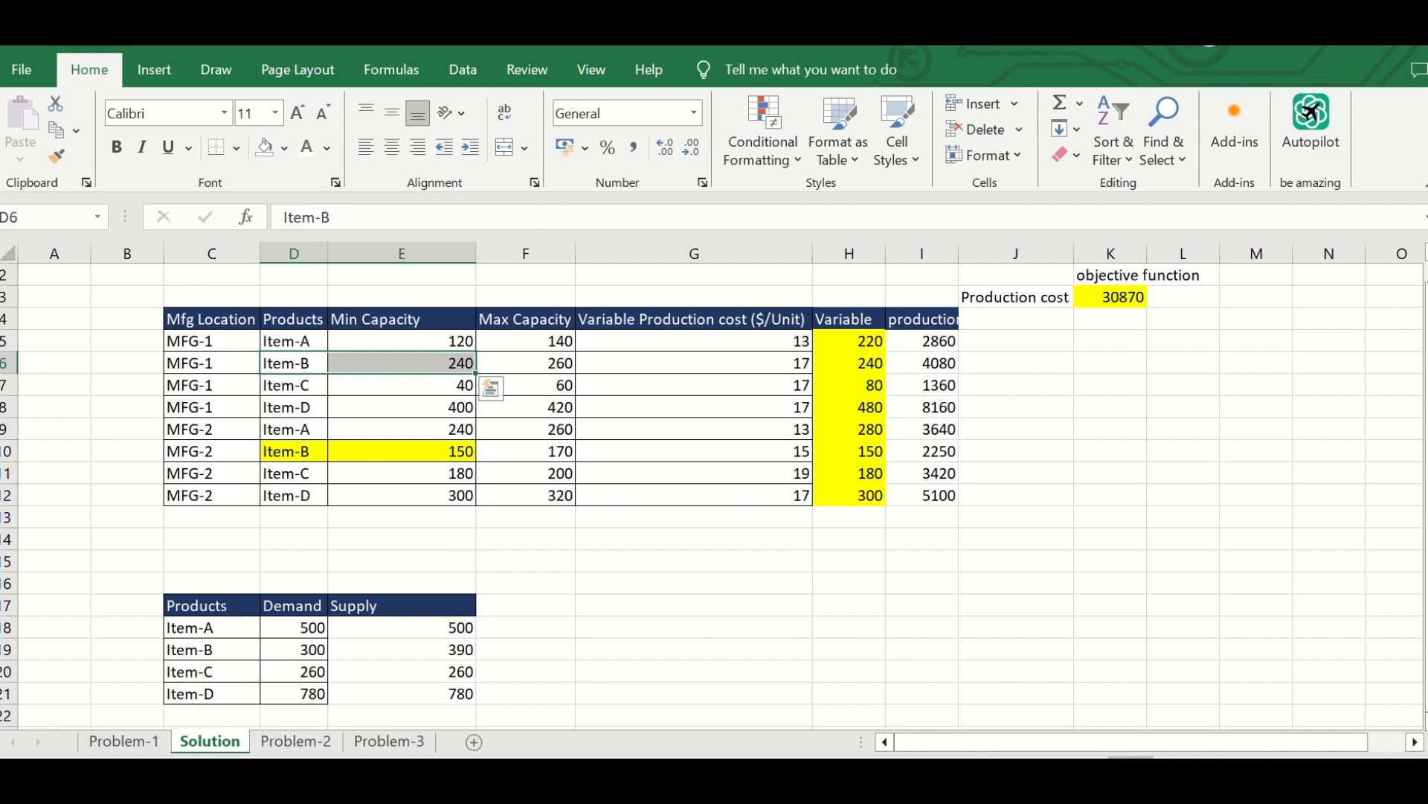
{"action": "left_click_drag", "start_coordinate": [293, 451], "coordinate": [402, 452]}
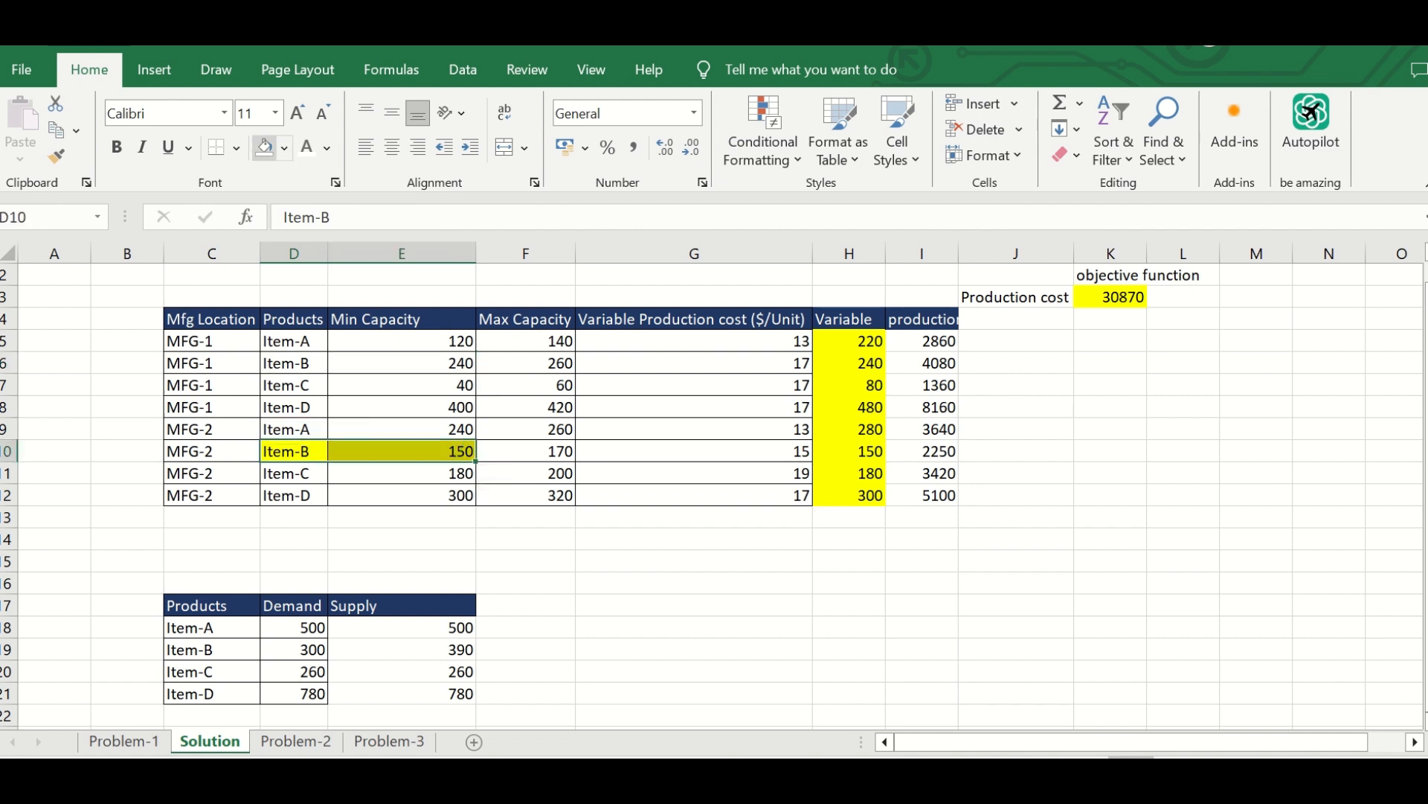
{"action": "left_click", "coordinate": [264, 147]}
{"action": "left_click", "coordinate": [401, 474]}
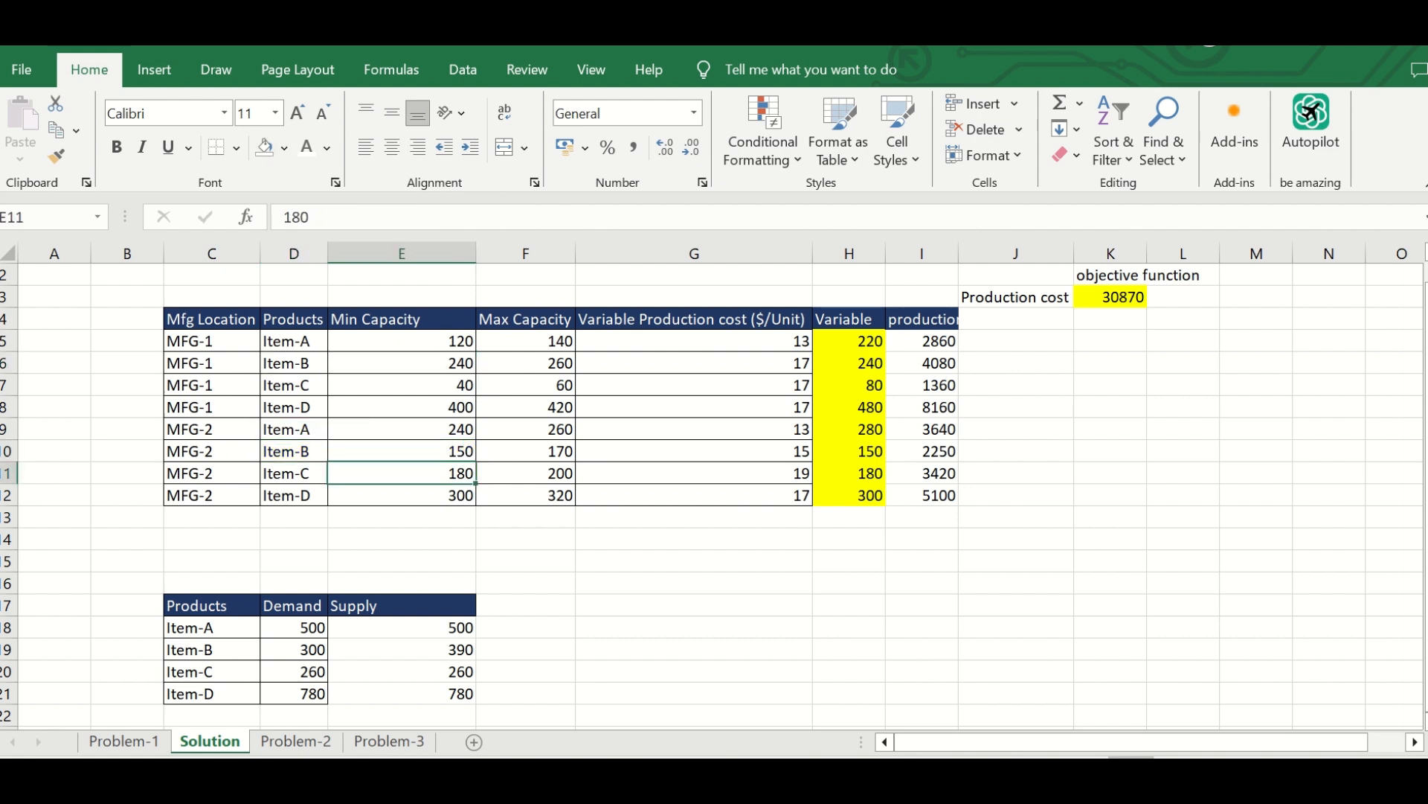
- Fill Item-A's maximum capacity cells F5 and F9 with yellow, and compare them with its demand in D18 and supply in E18
{"action": "left_click_drag", "start_coordinate": [216, 628], "coordinate": [297, 628]}
{"action": "left_click", "coordinate": [298, 628]}
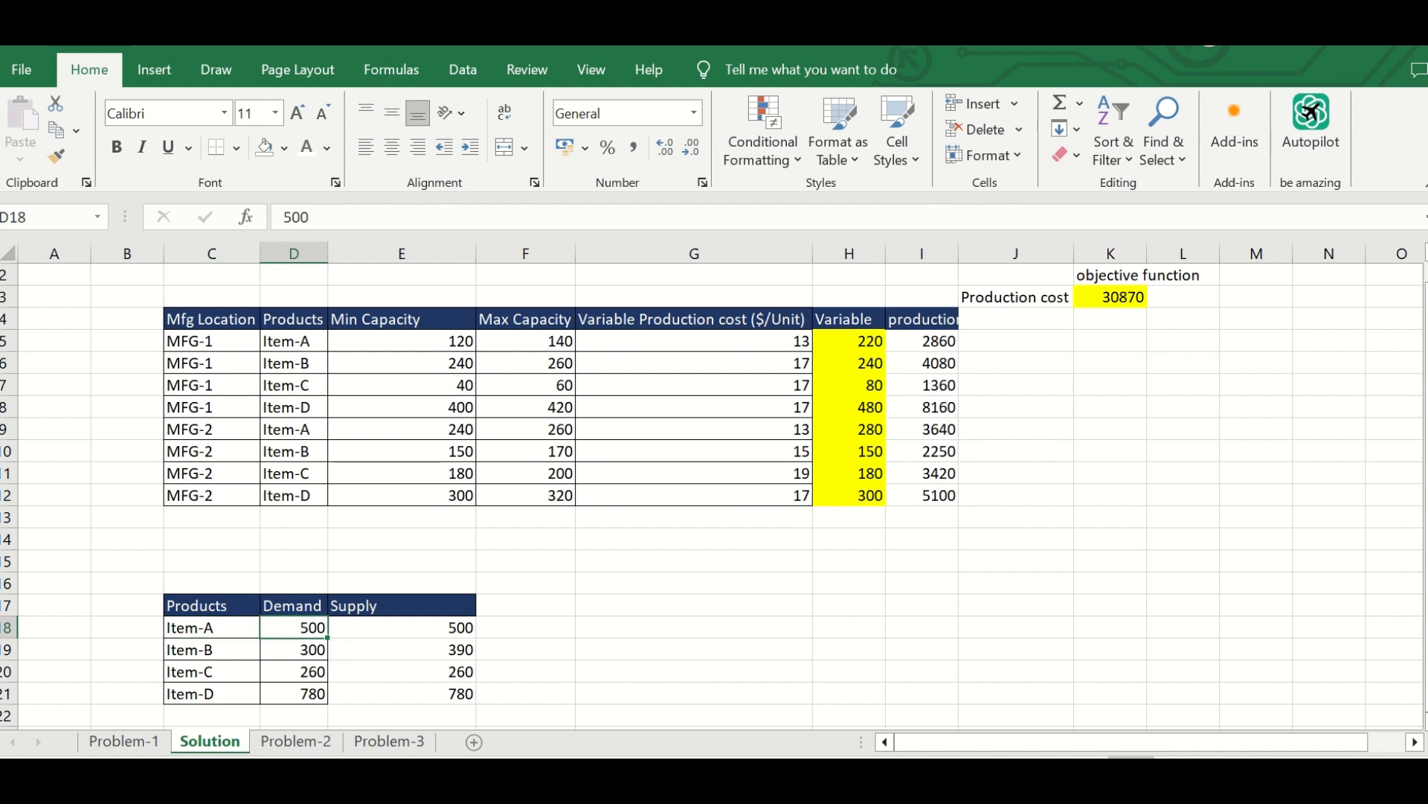
{"action": "left_click", "coordinate": [536, 341]}
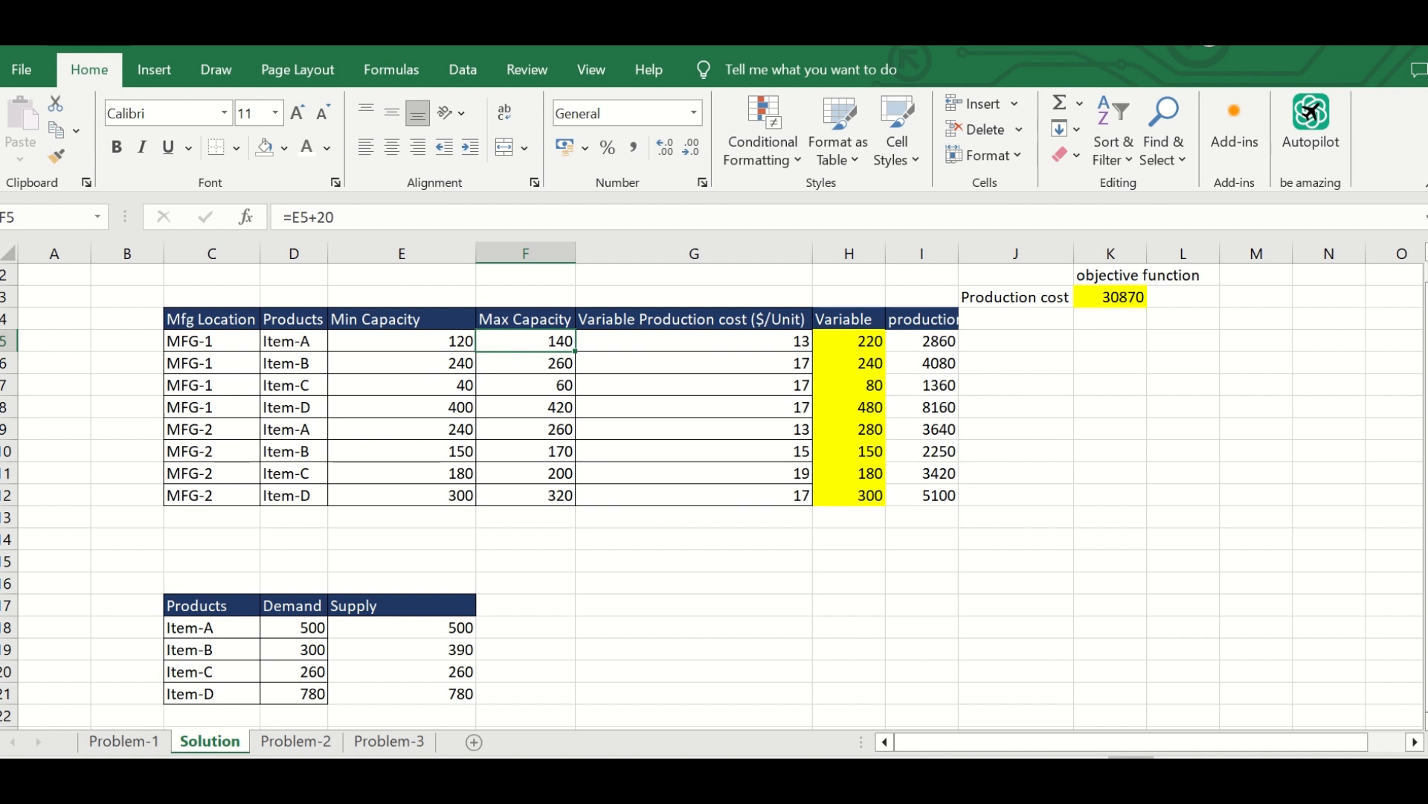
{"action": "left_click", "coordinate": [284, 147]}
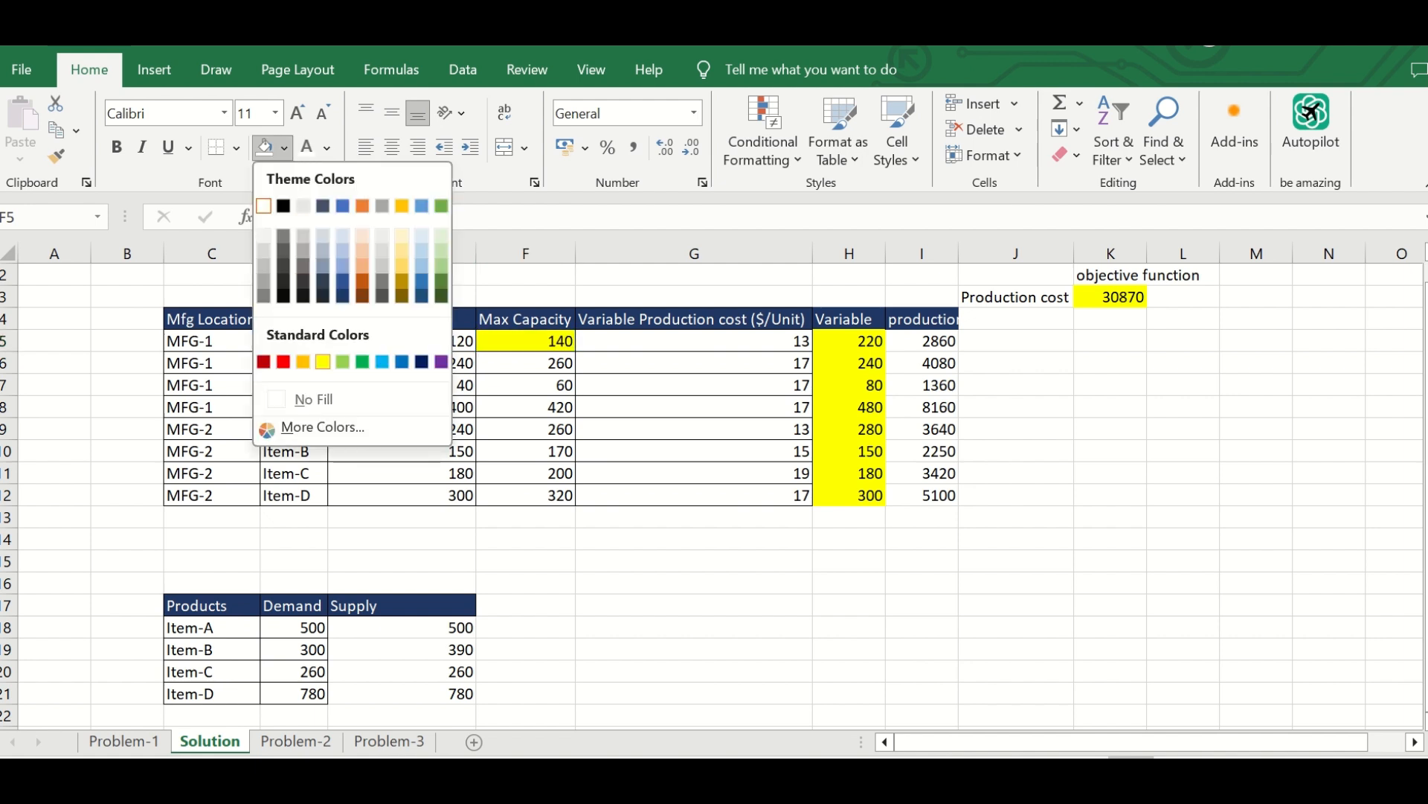
{"action": "left_click", "coordinate": [323, 361]}
{"action": "left_click", "coordinate": [526, 430]}
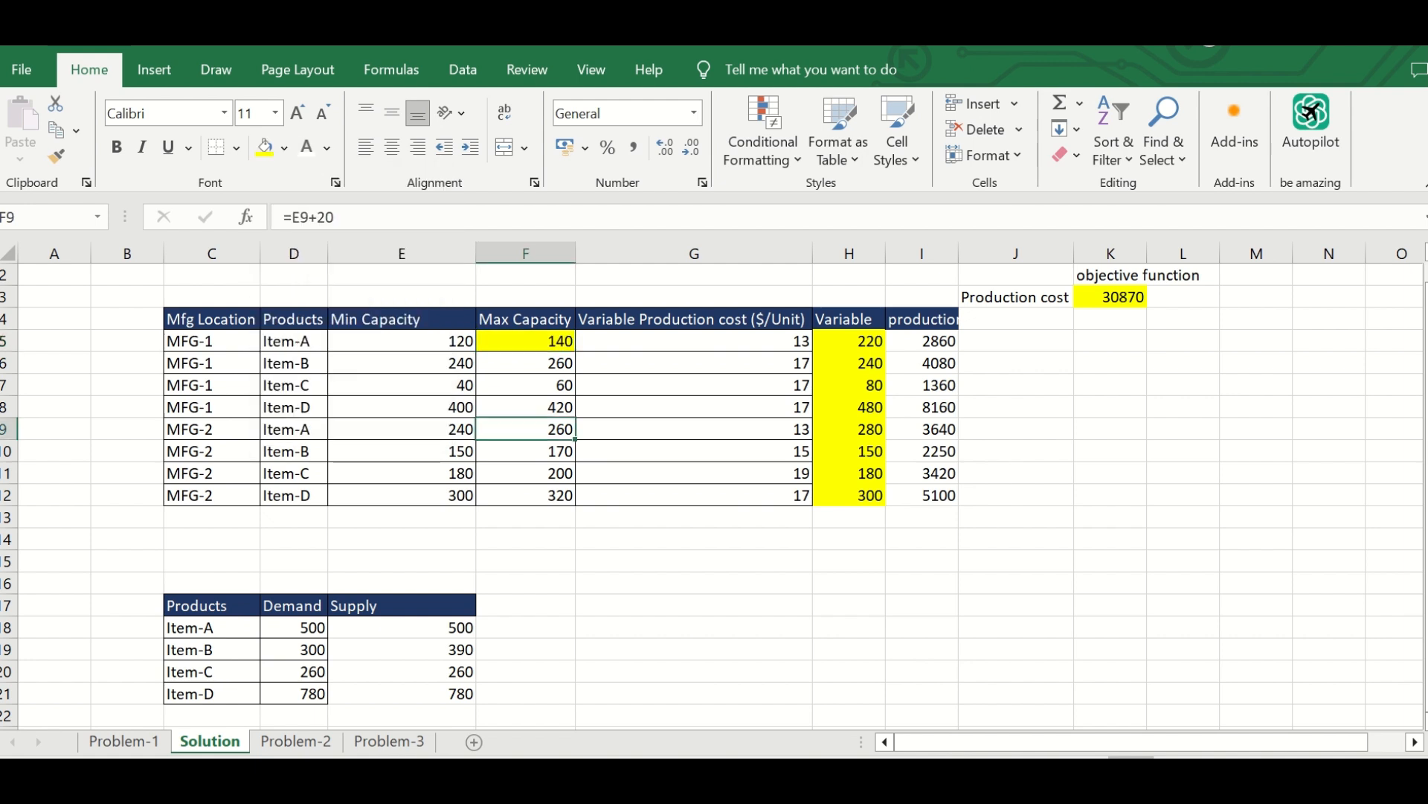
{"action": "left_click", "coordinate": [265, 146]}
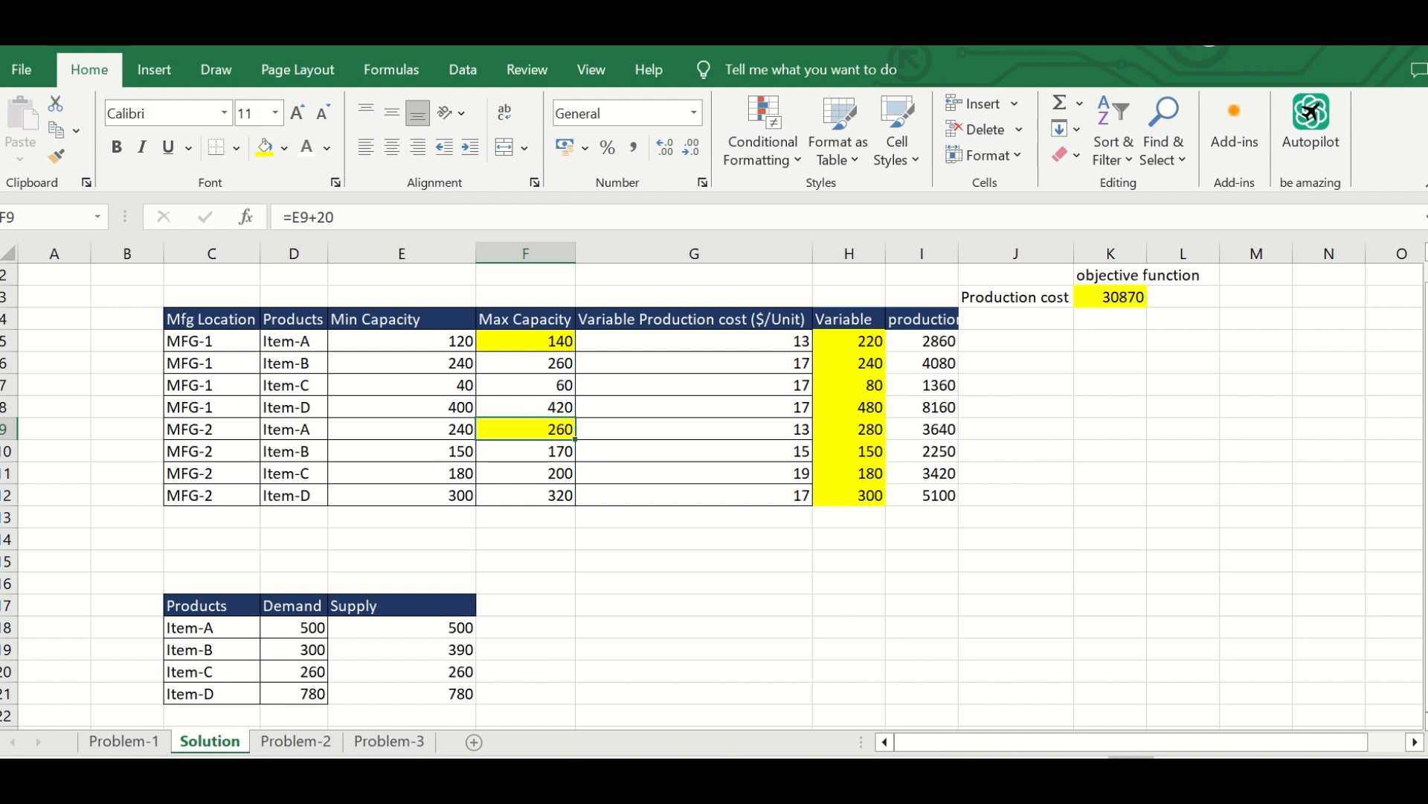
{"action": "left_click", "coordinate": [402, 628]}
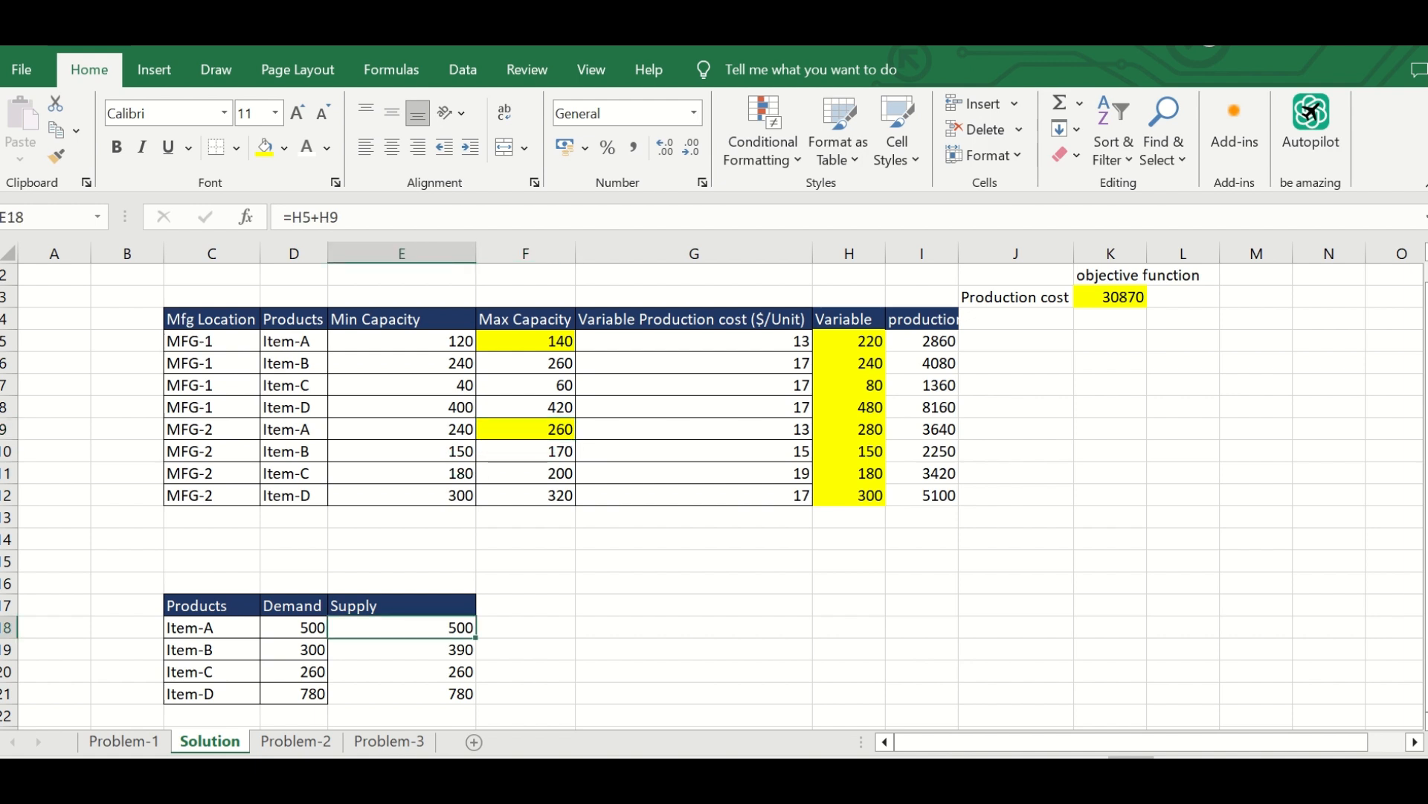
{"action": "left_click", "coordinate": [525, 342]}
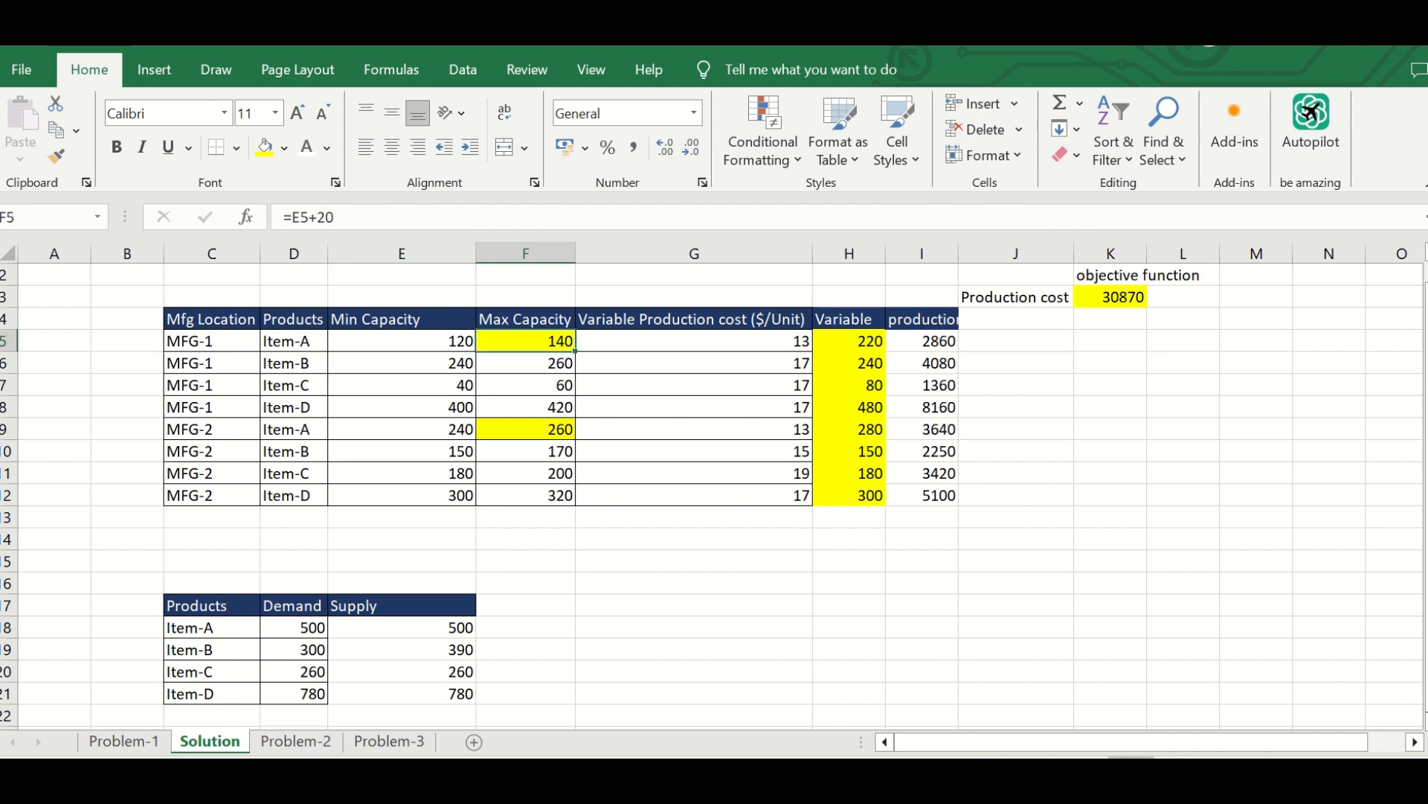